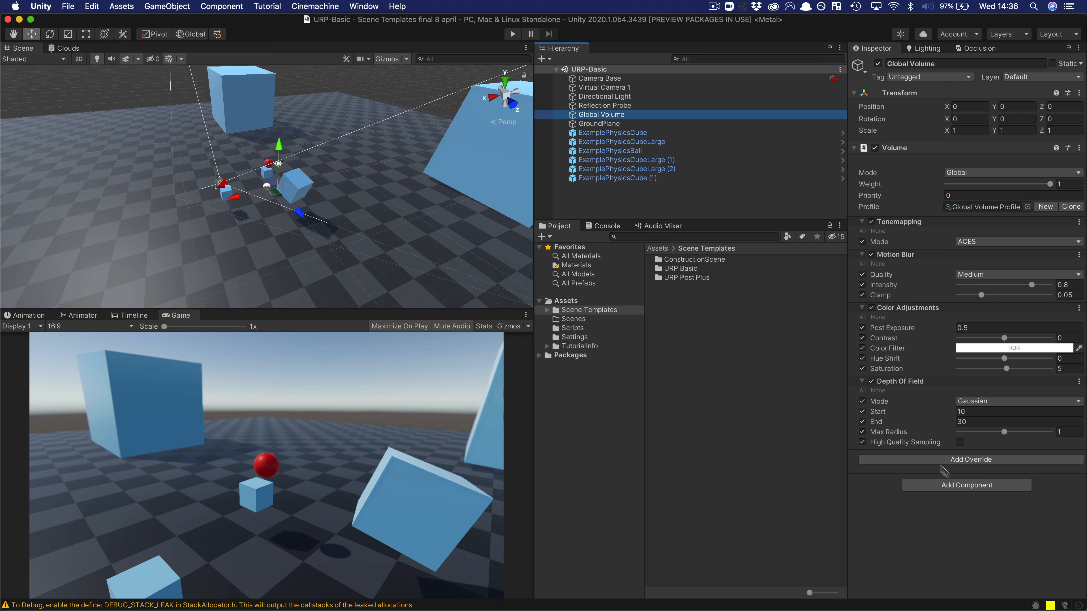
Browse the Scene Templates folder and its ConstructionScene, URP Basic and URP Post Plus subfolders in the project assets
click(622, 202)
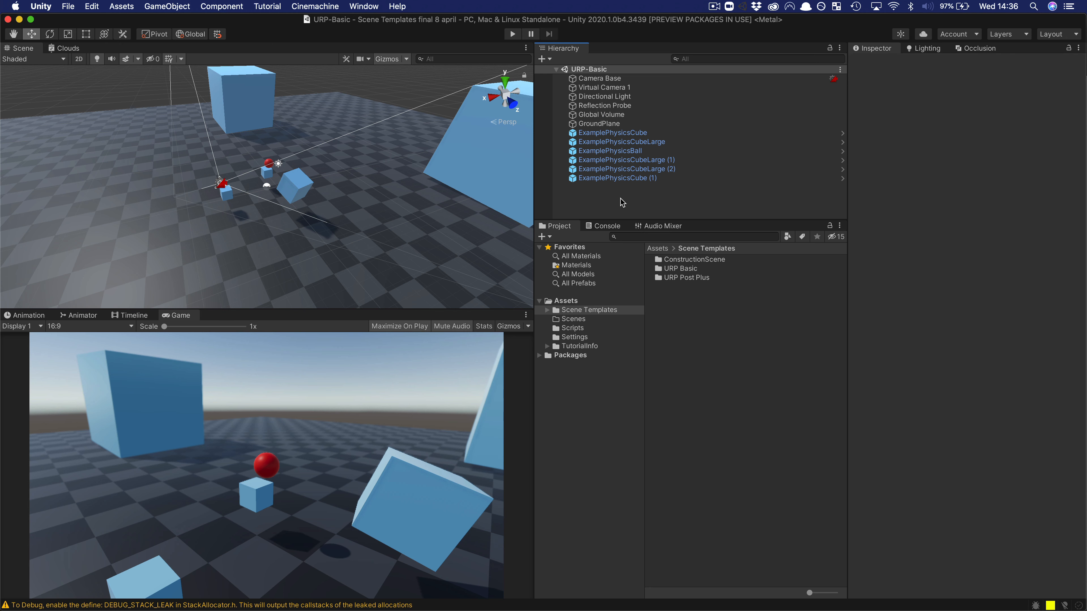
click(548, 310)
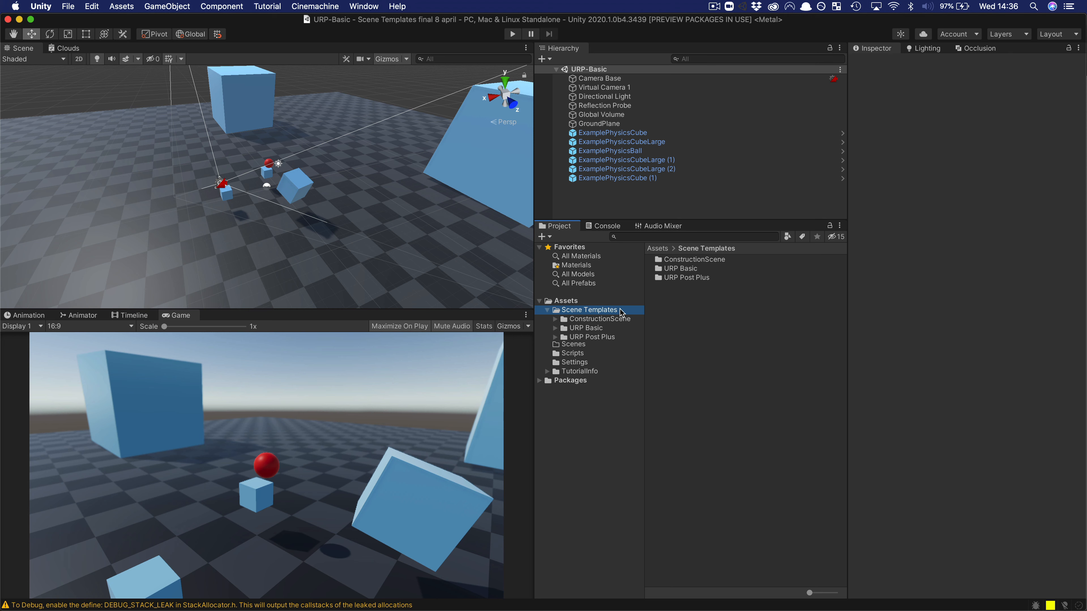
click(609, 319)
click(593, 328)
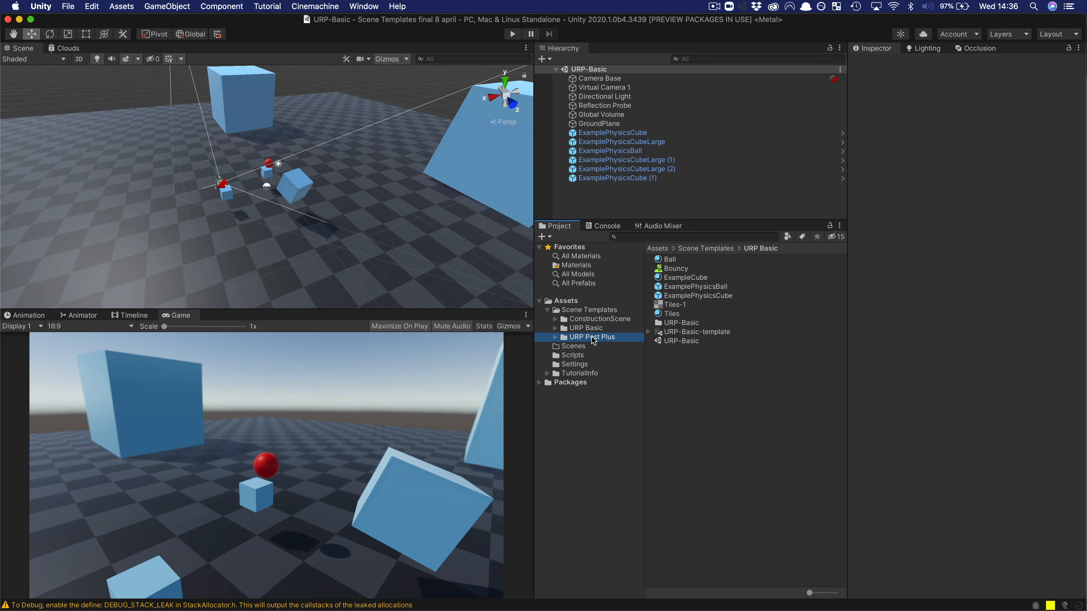
click(591, 337)
click(589, 328)
click(588, 319)
click(586, 310)
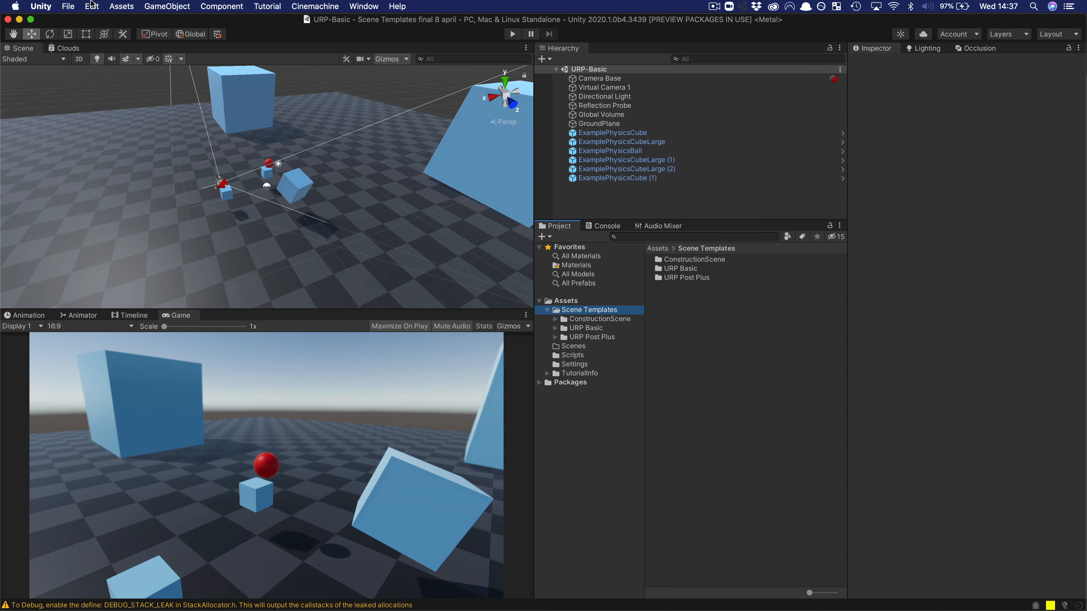
Open the New Scene dialog, shrink its template thumbnails and preview the details of the URP Basic and URP Post+ templates
click(70, 6)
click(86, 20)
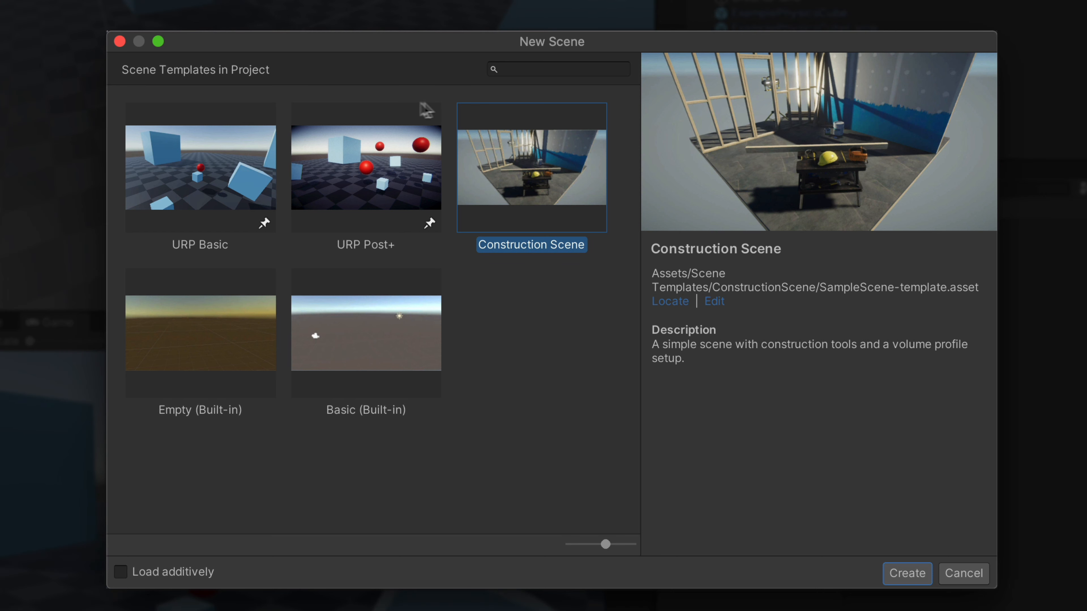
mouse_move(606, 544)
mouse_down()
mouse_move(567, 553)
mouse_move(647, 551)
mouse_move(589, 546)
mouse_up()
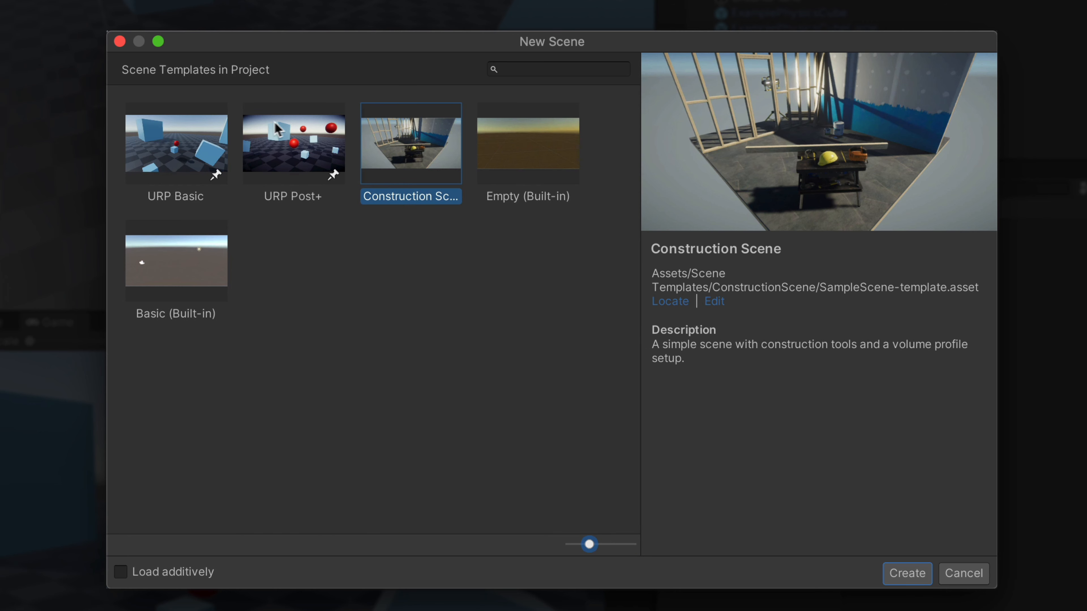
click(265, 142)
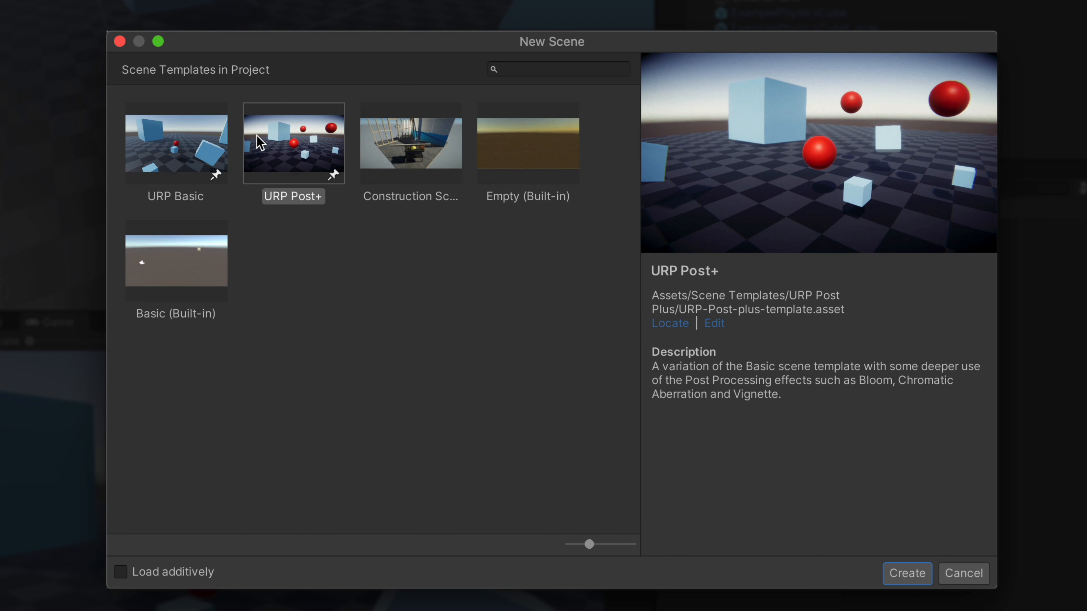
click(212, 146)
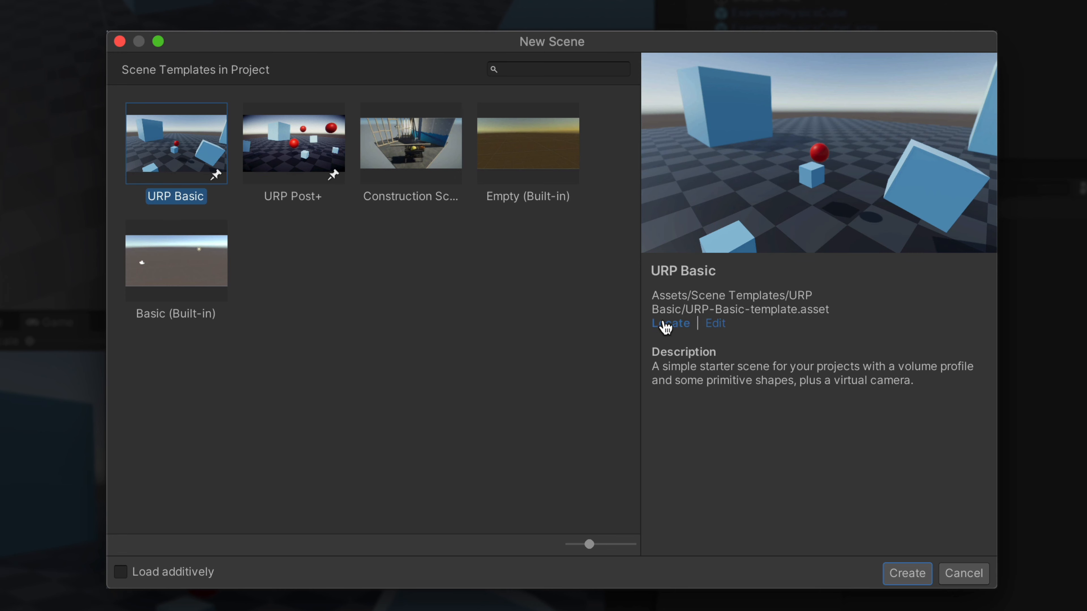
click(282, 141)
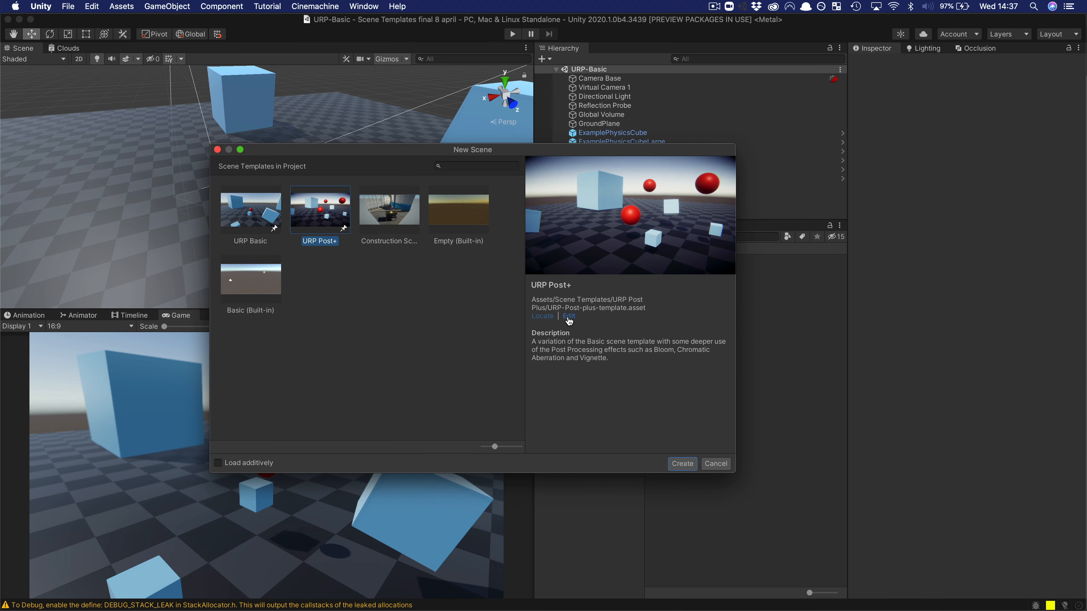
Open the URP Post+ template for editing and examine its settings, assigned template scene, Tiles material and URP-Post-plus scene asset
click(568, 317)
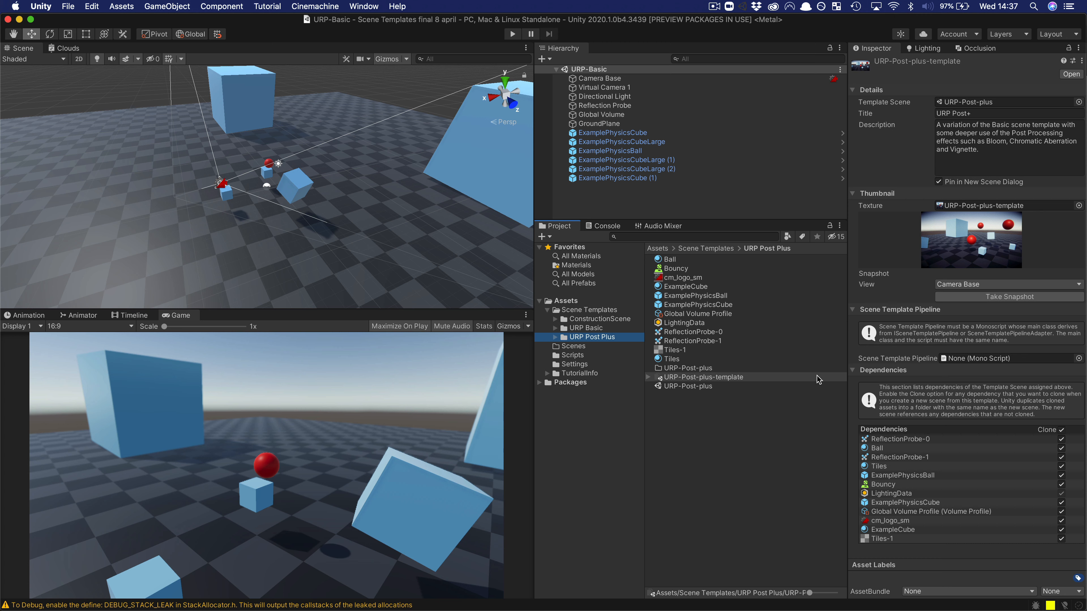
click(702, 413)
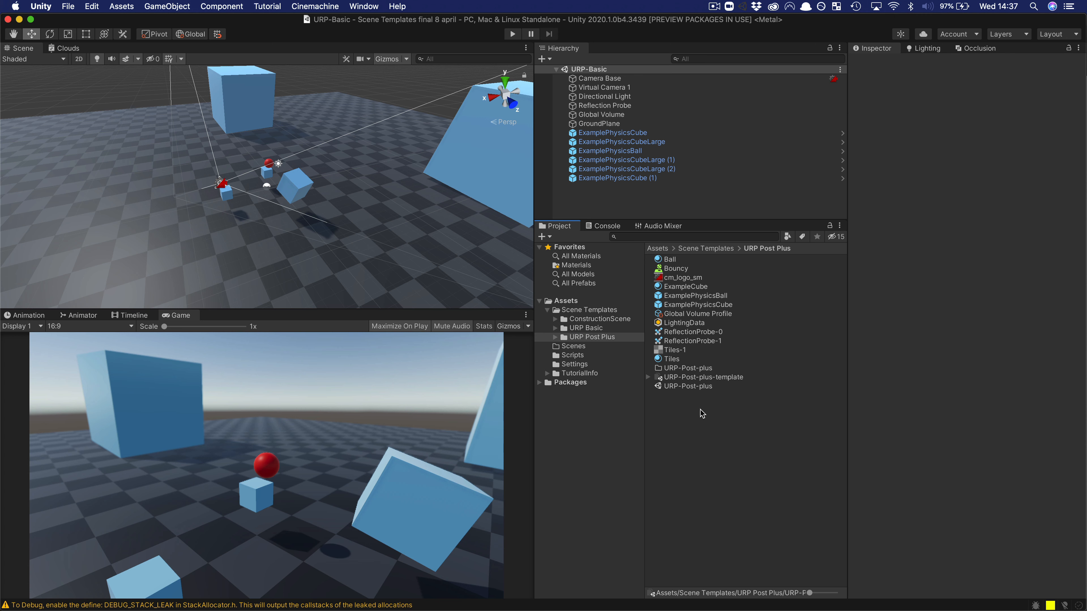
click(685, 379)
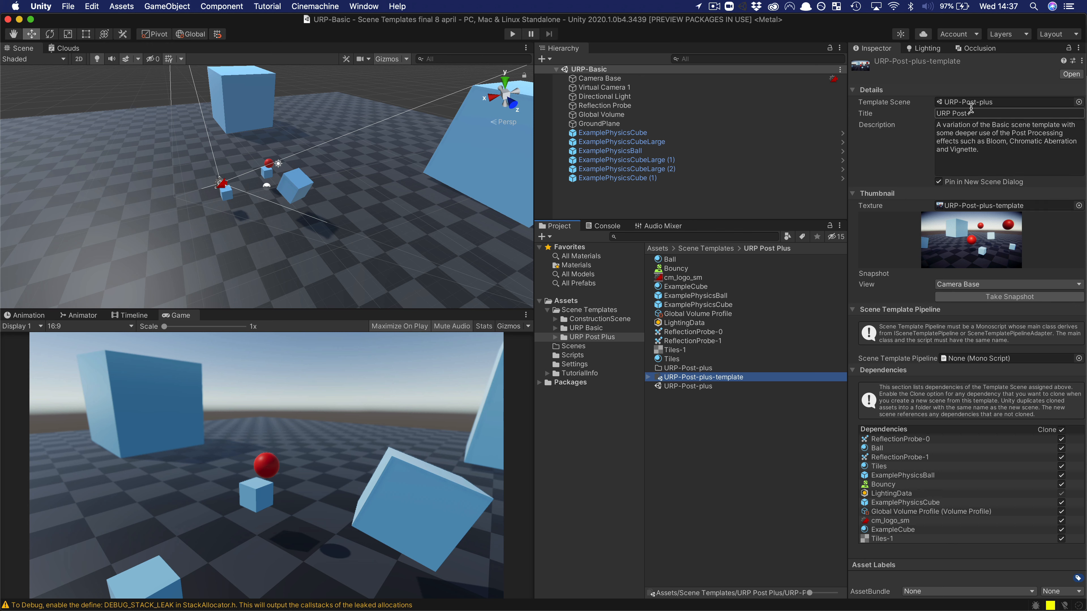
click(1006, 102)
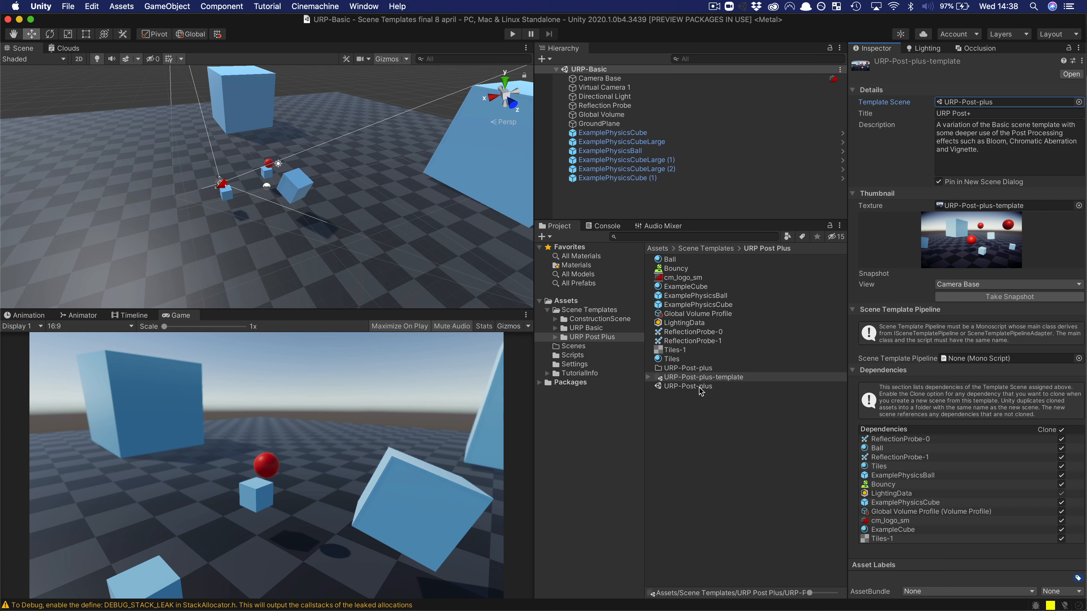
click(679, 360)
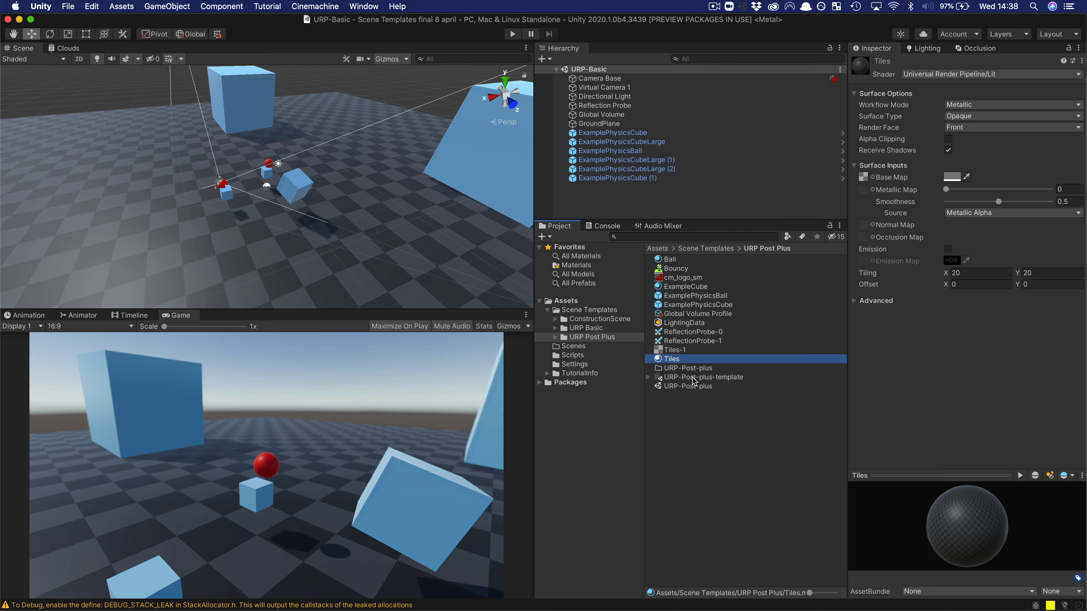
click(689, 387)
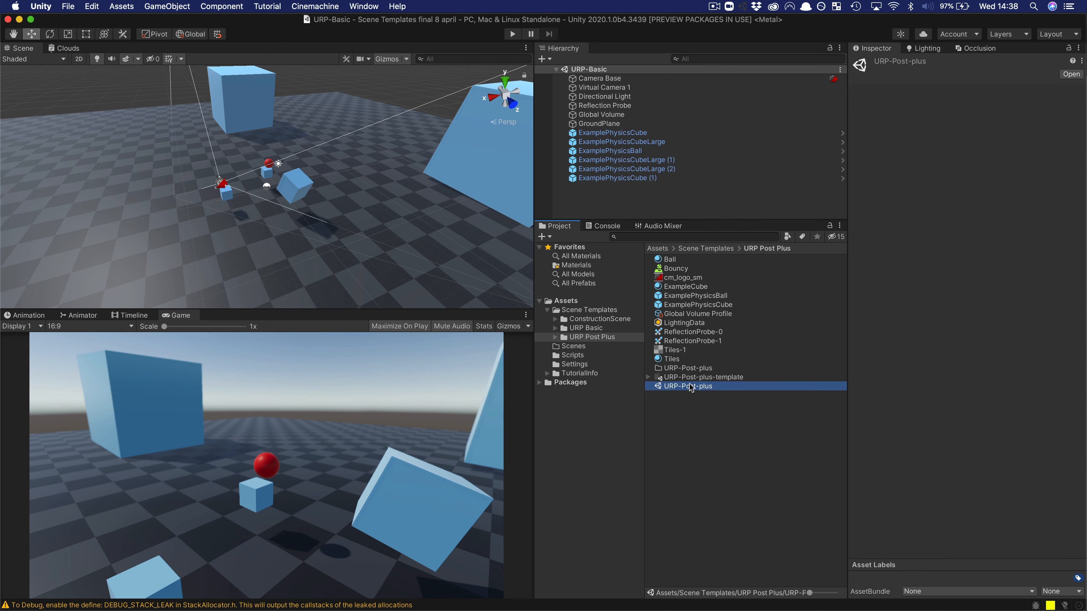
Set the thumbnail snapshot view of URP-Post-plus-template to Camera Base
click(67, 6)
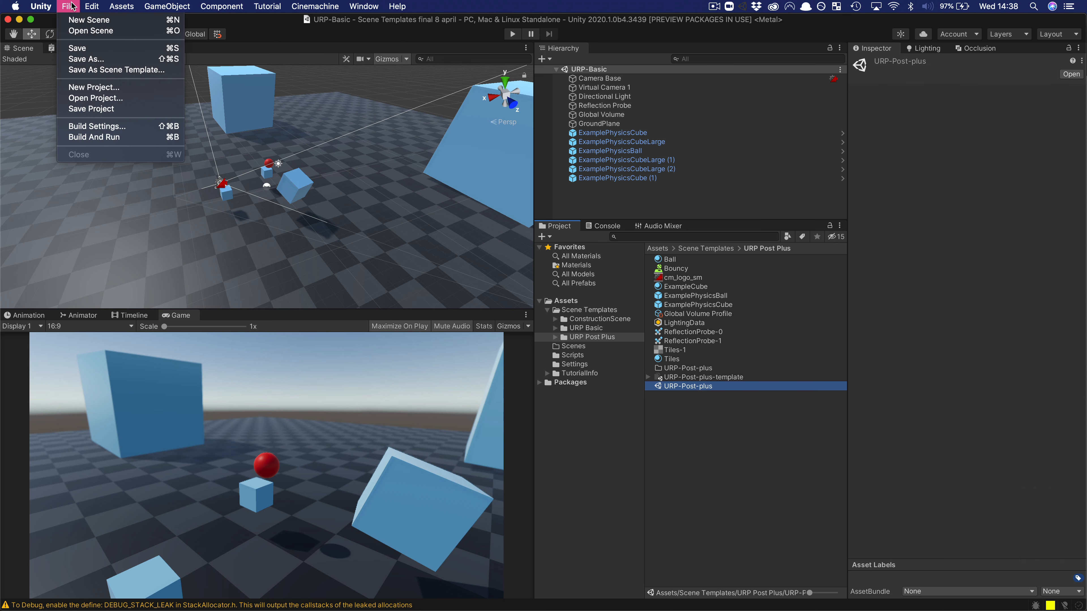
click(117, 70)
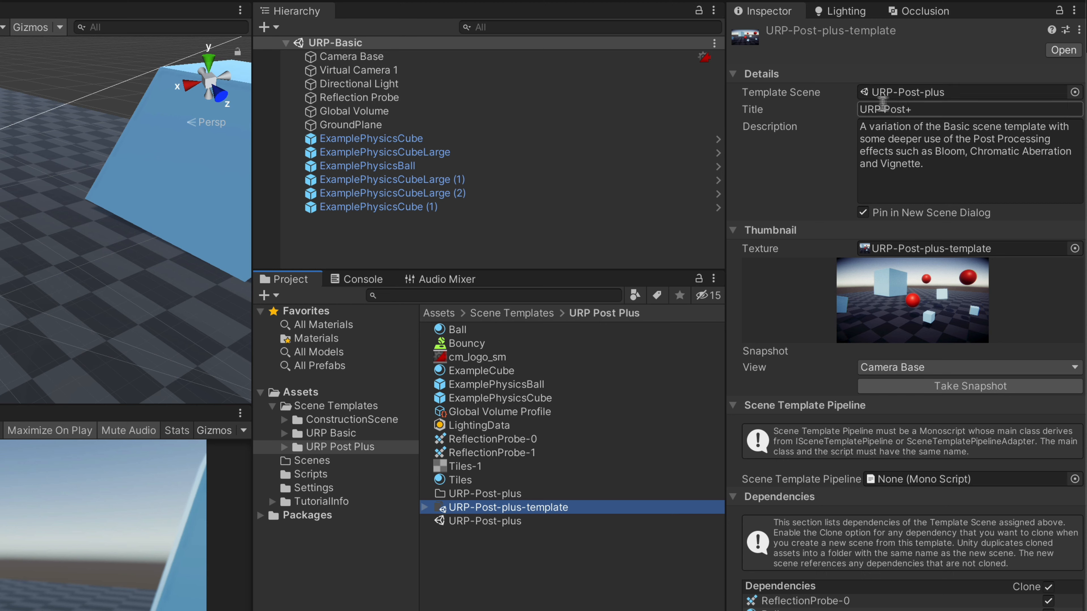
click(941, 367)
click(916, 387)
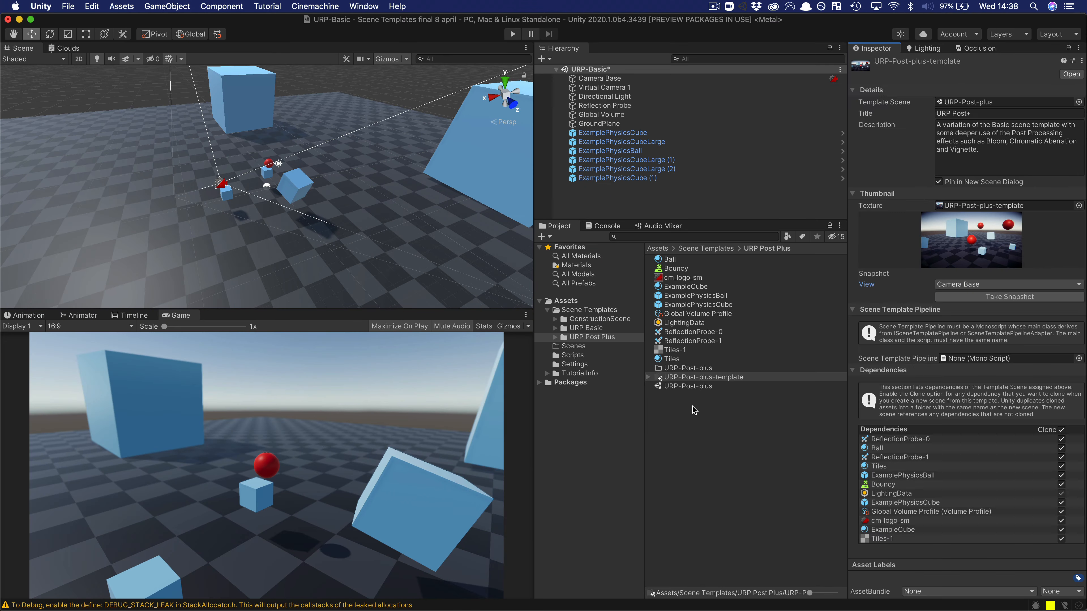
click(499, 557)
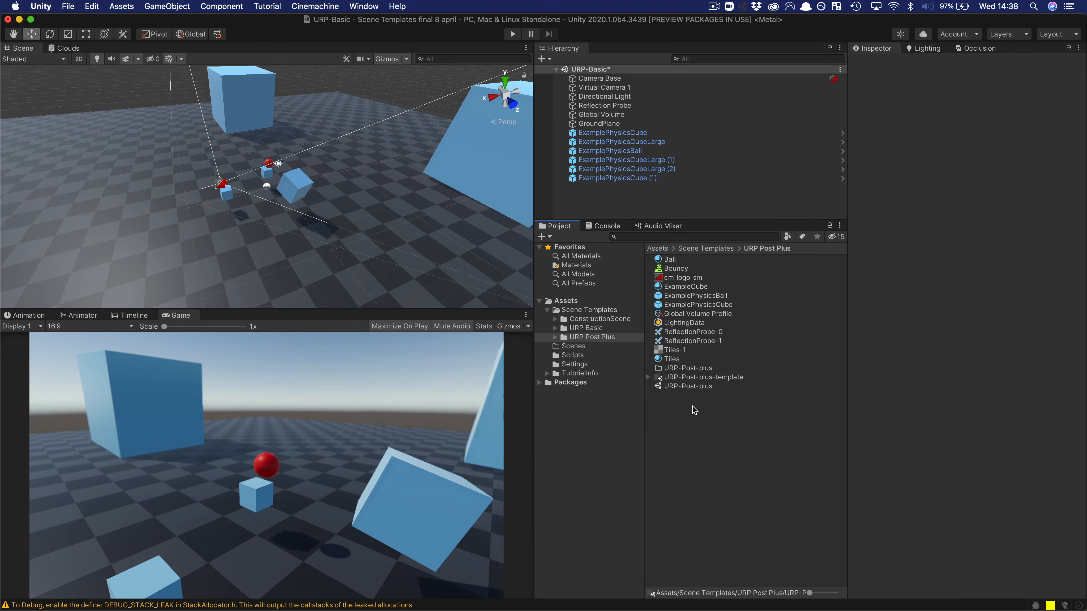
Create a new scene from the URP Post+ template, saving the changes to the open URP-Basic scene
click(568, 301)
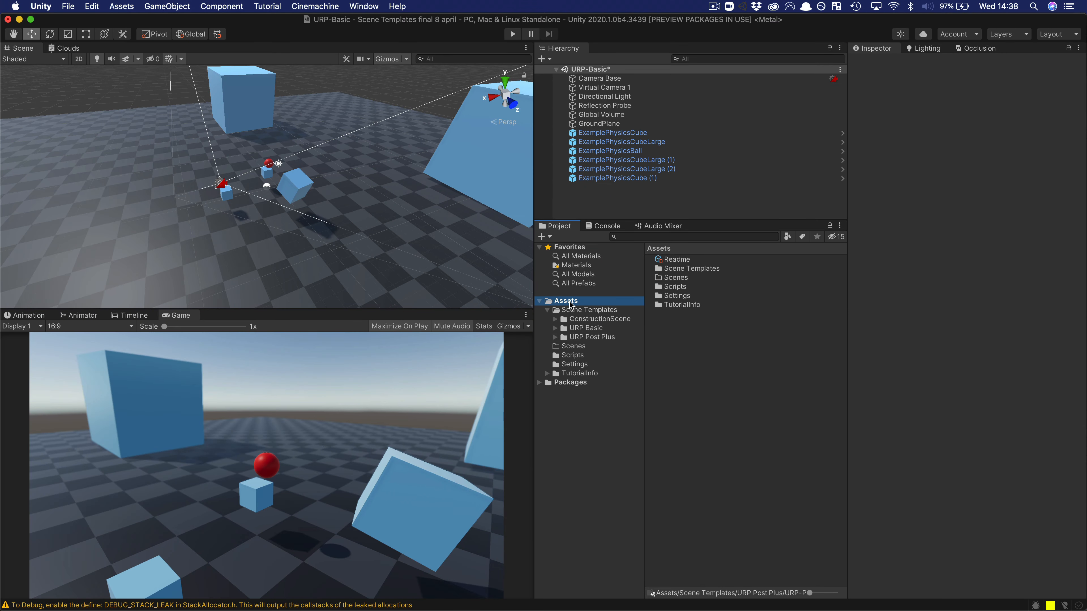
key(super+n)
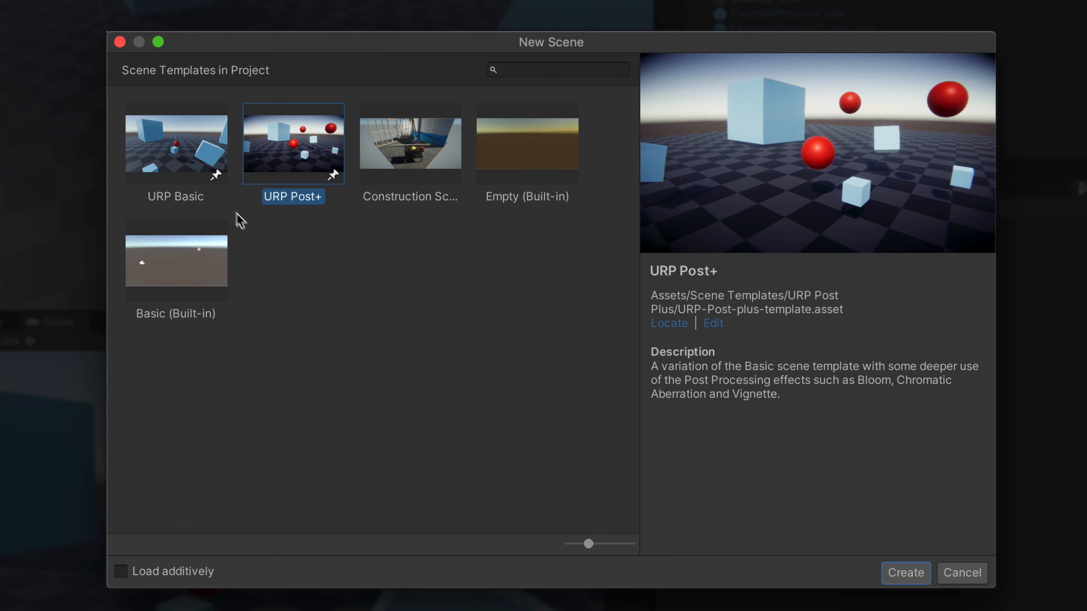
click(207, 145)
click(300, 147)
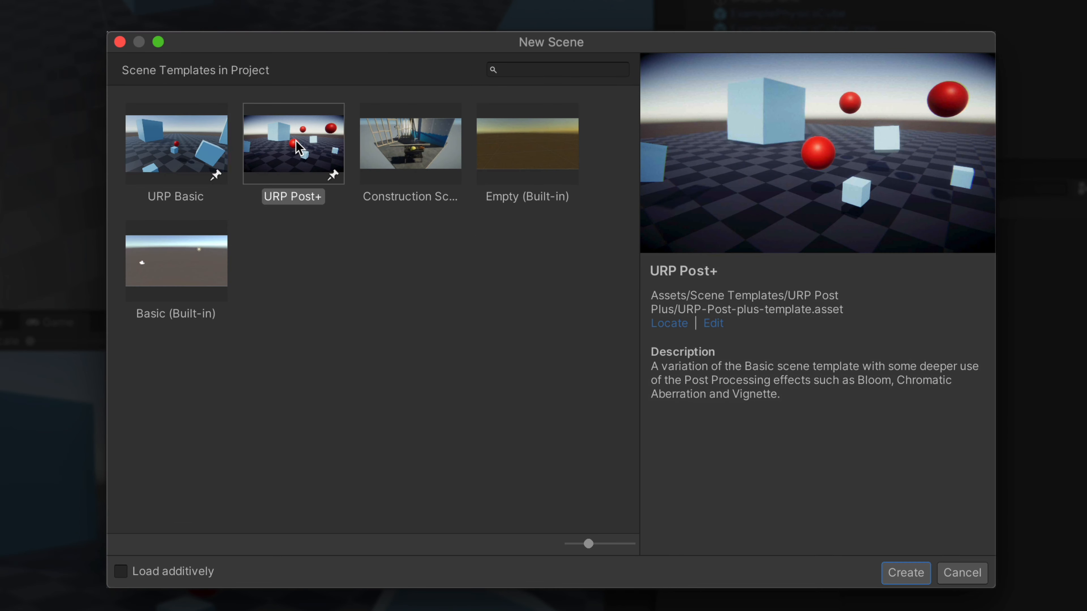
click(912, 573)
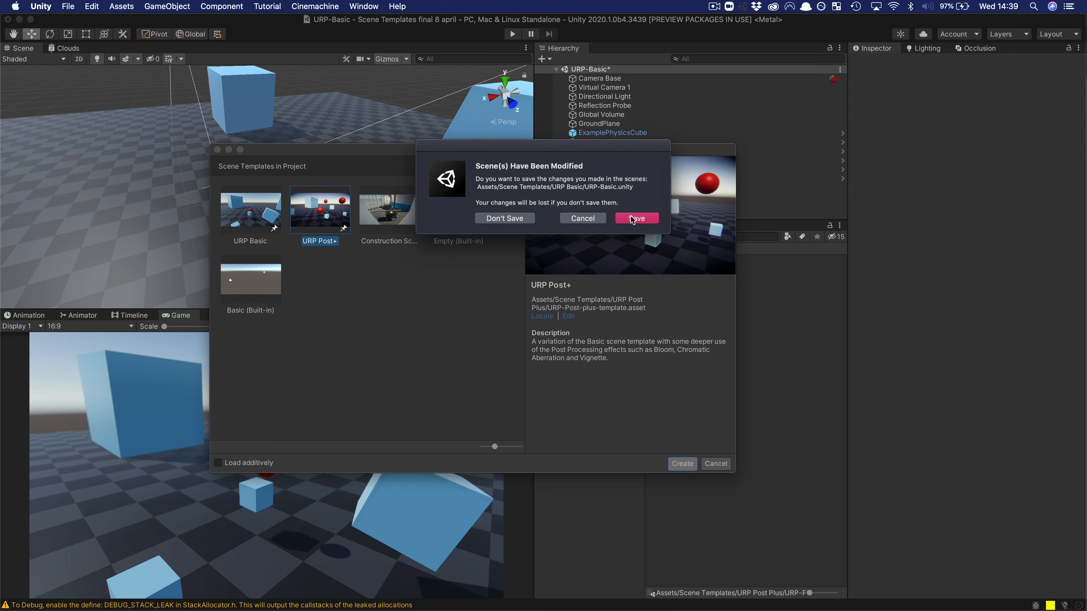
click(634, 219)
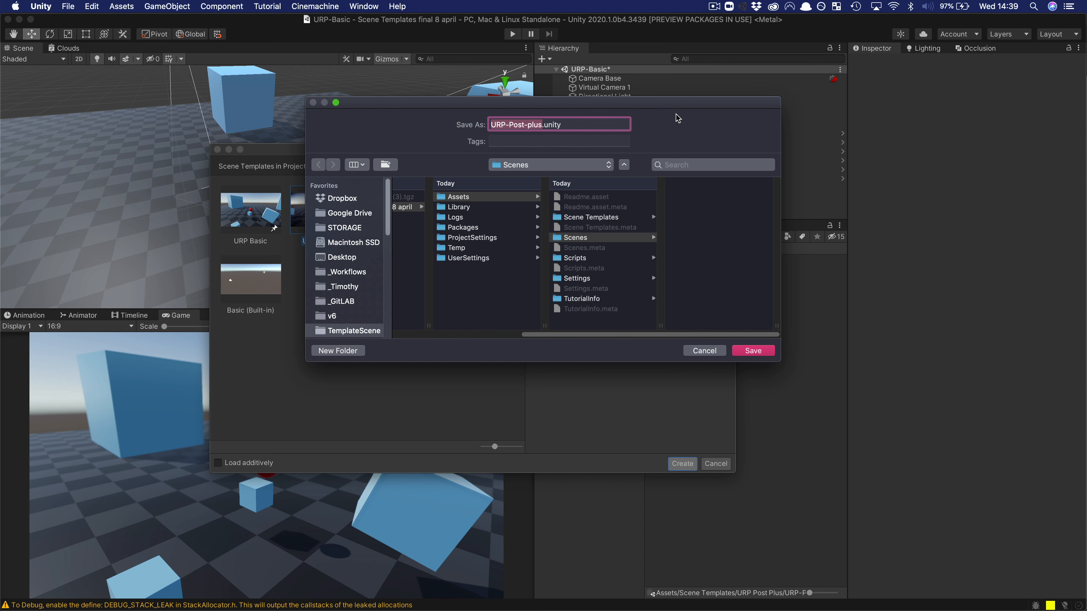
Save the new scene in the Scenes folder as "Will demo 1"
click(557, 239)
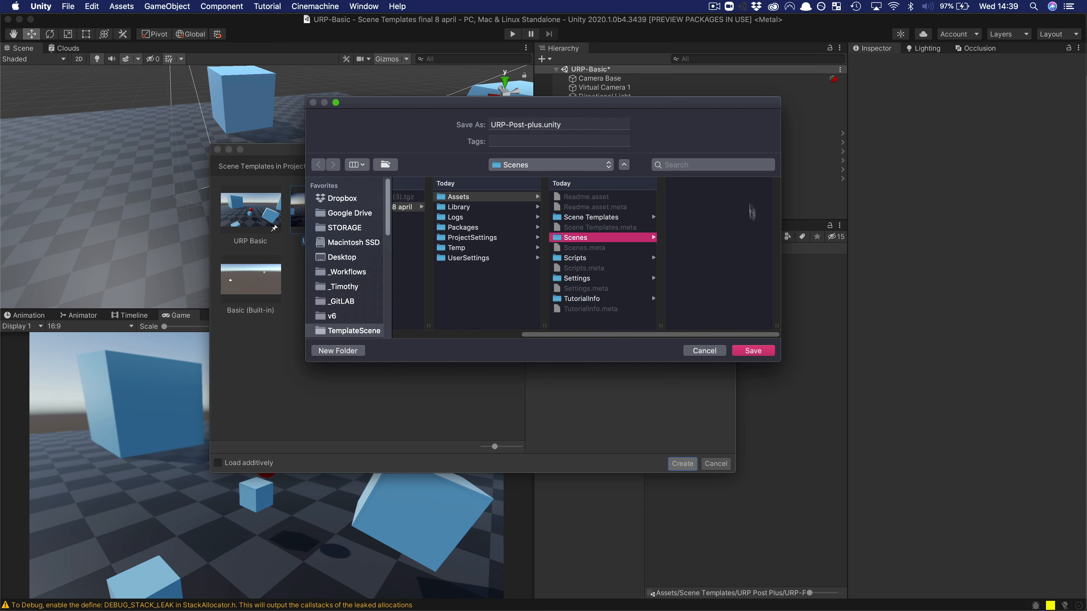
click(536, 124)
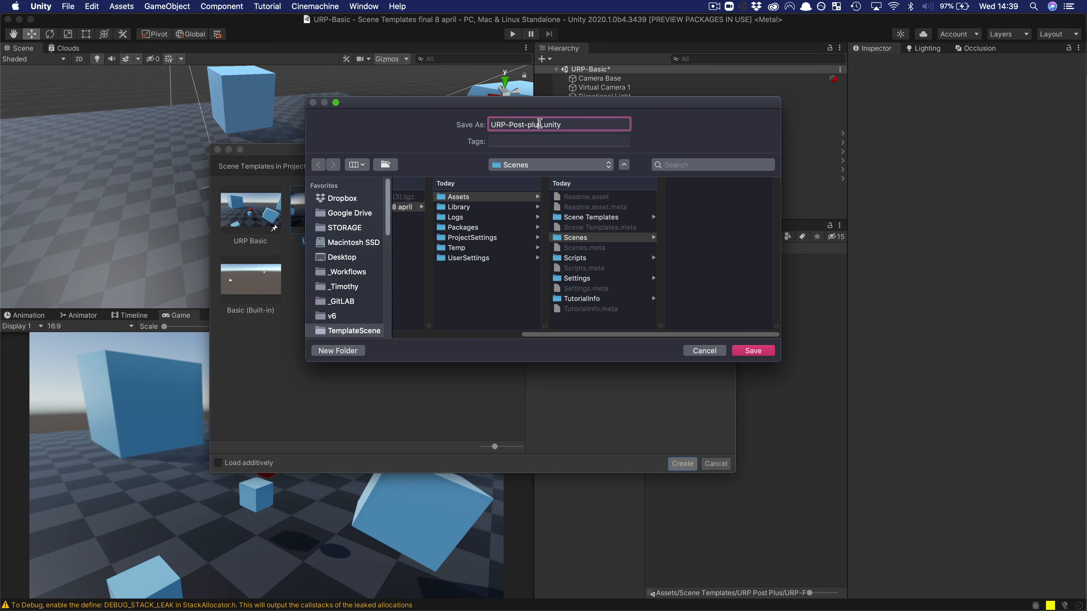
drag(539, 124, 479, 124)
key(BackSpace)
key(BackSpace)
text(Will demo 1)
key(Return)
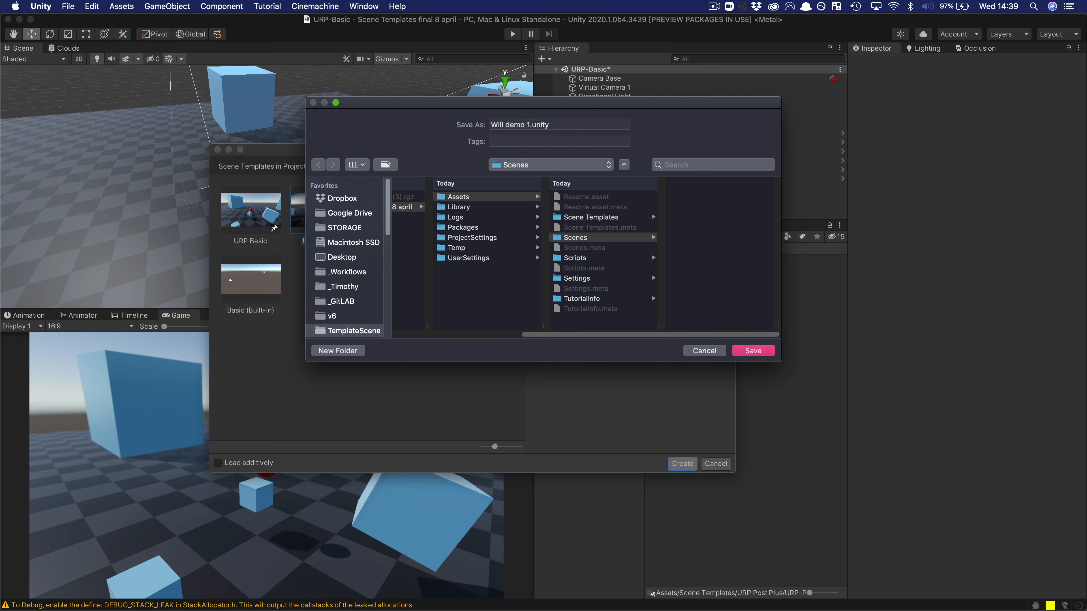
click(744, 350)
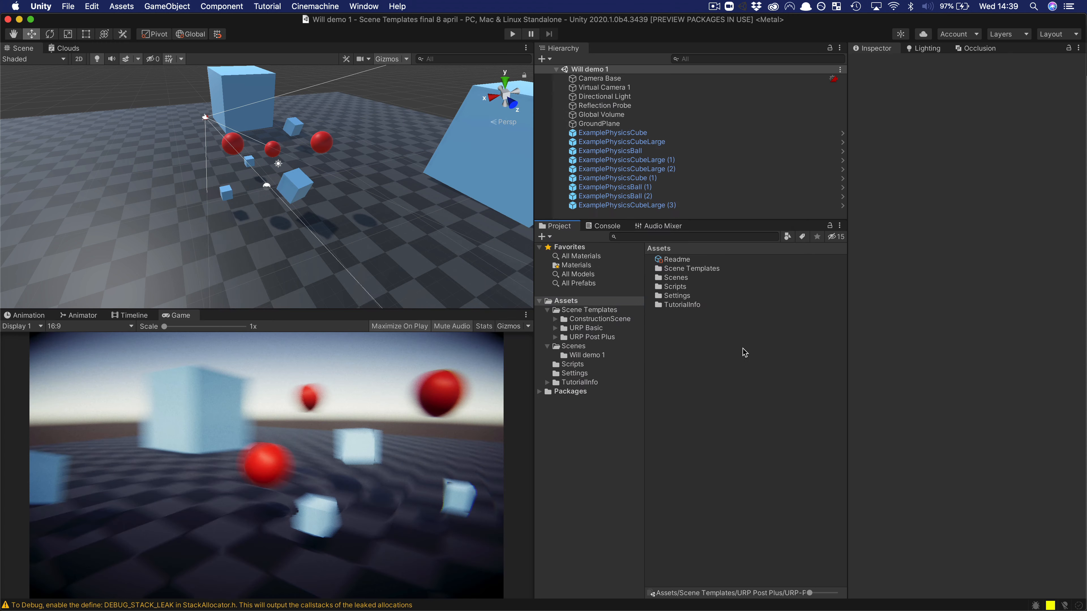
Inspect the new scene's Global Volume, scene file and cloned assets folder, and compare them with the URP Post Plus template folder
click(580, 348)
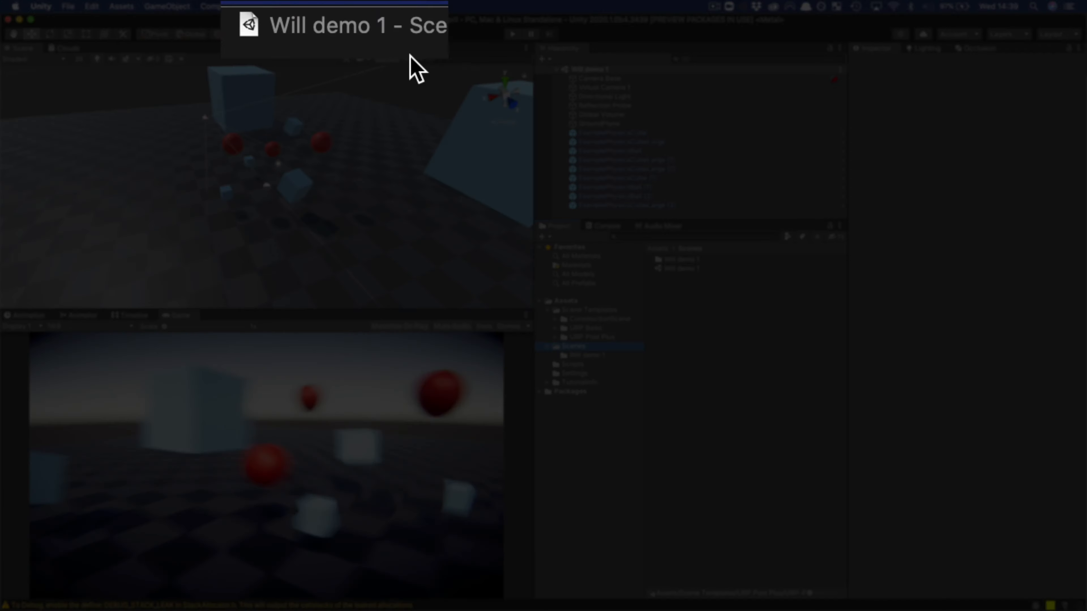
click(612, 115)
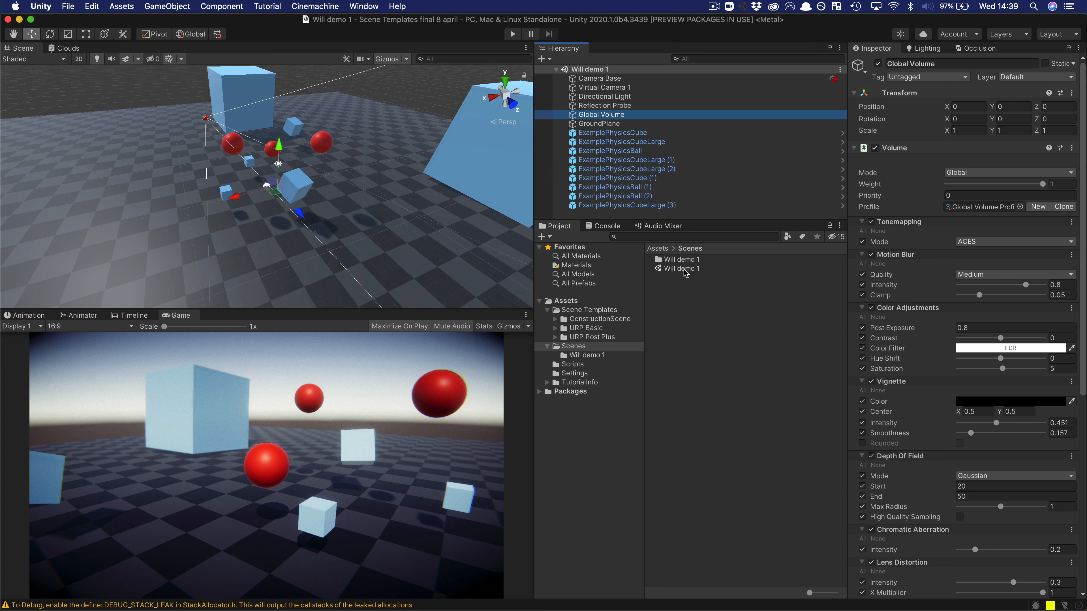
click(660, 270)
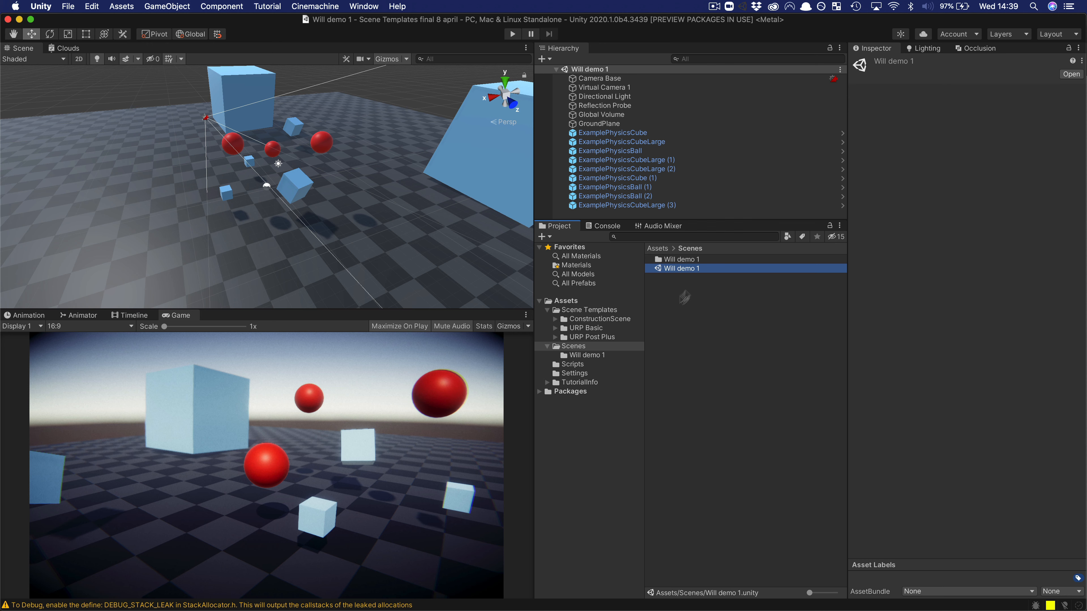
click(658, 260)
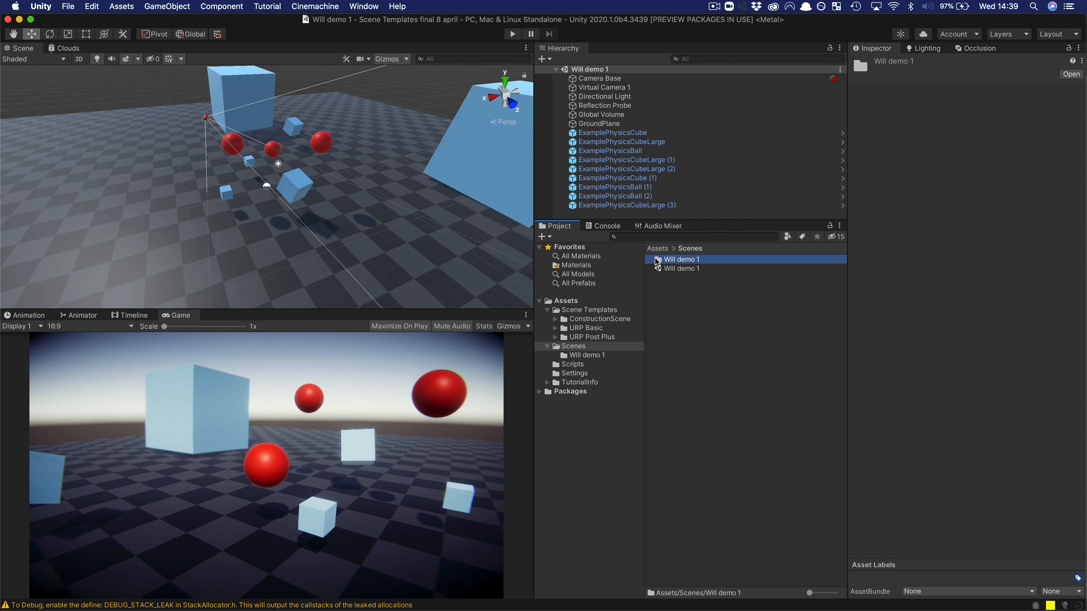
double_click(658, 260)
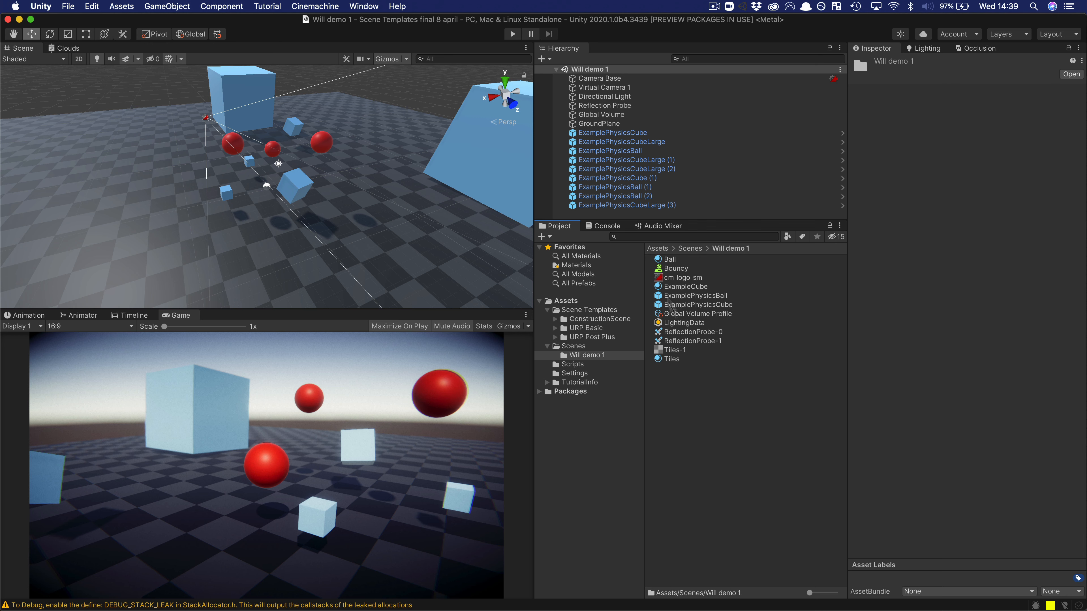
click(580, 347)
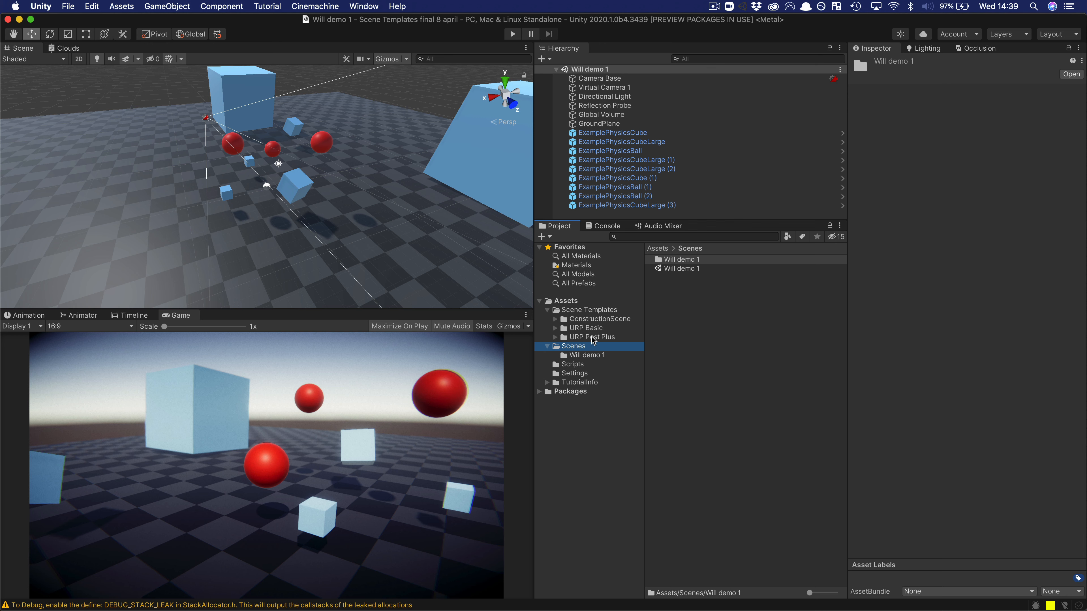
click(593, 338)
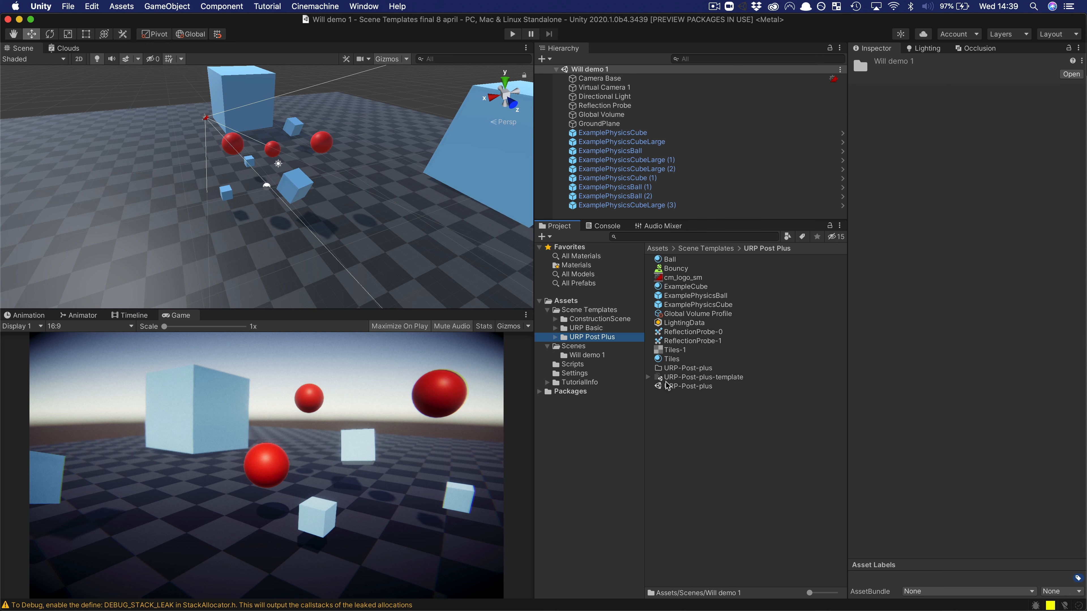
Review the details and clone dependencies of URP-Post-plus-template, and return to the Scenes folder
click(690, 377)
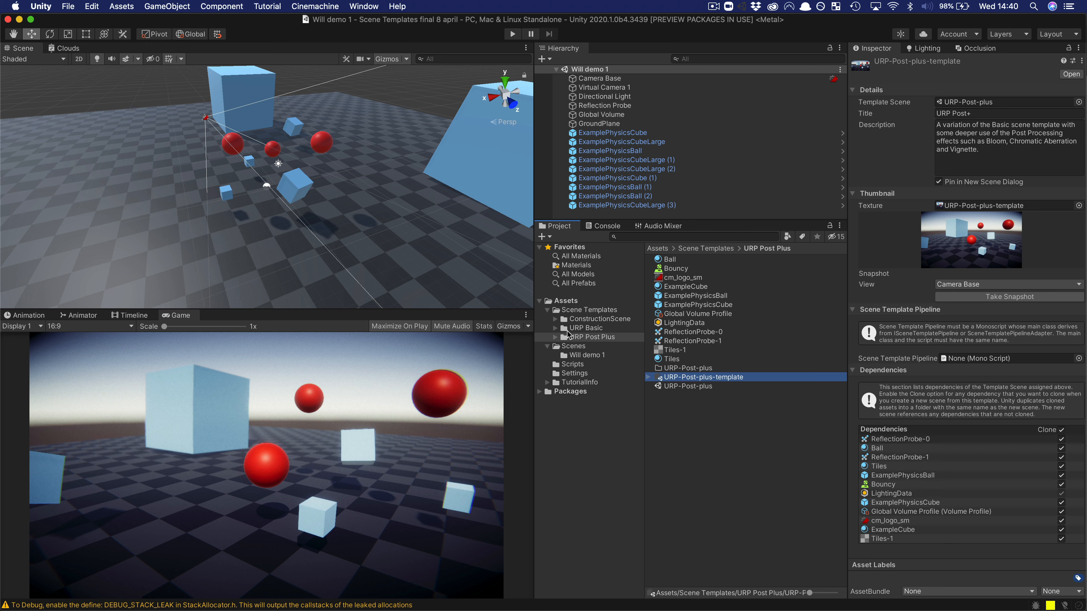
click(582, 347)
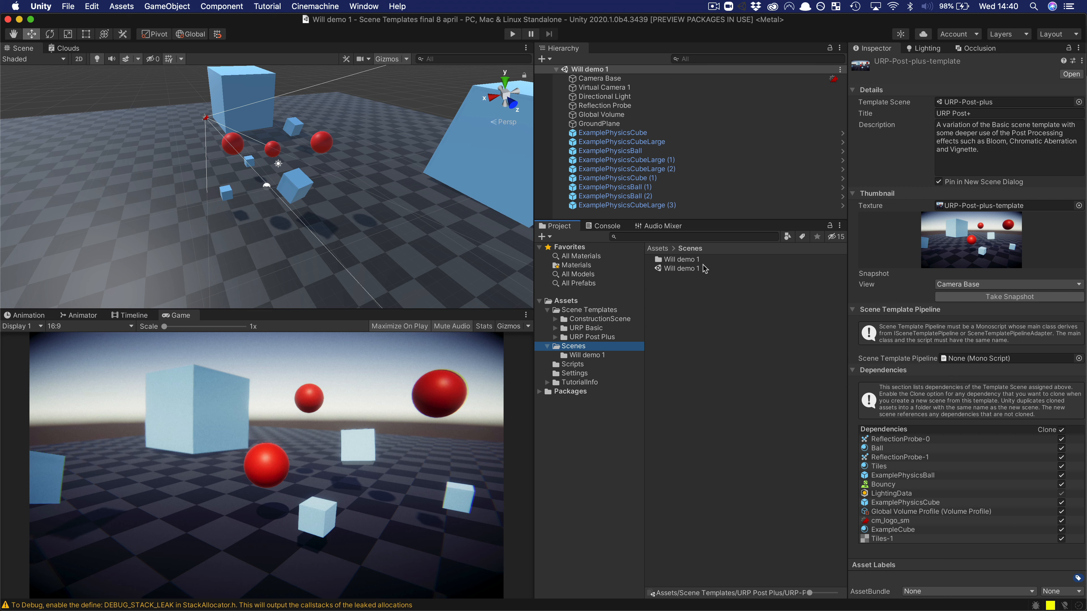
Examine the post-processing overrides on Will demo 1's Global Volume down to Bloom, and run the scene briefly in play mode
click(600, 115)
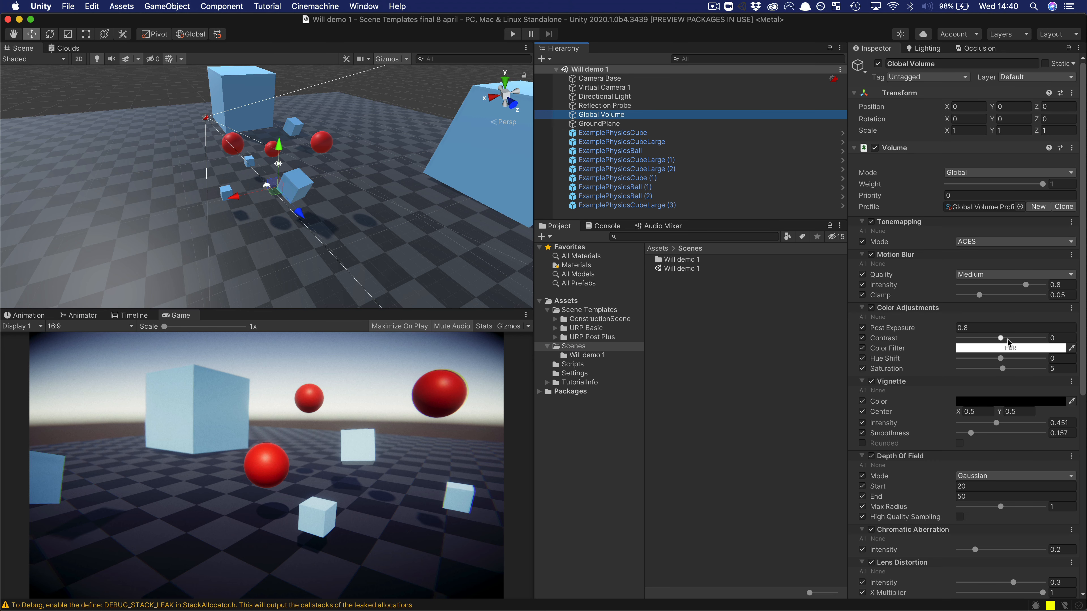
scroll(1005, 339, down, 15)
click(512, 34)
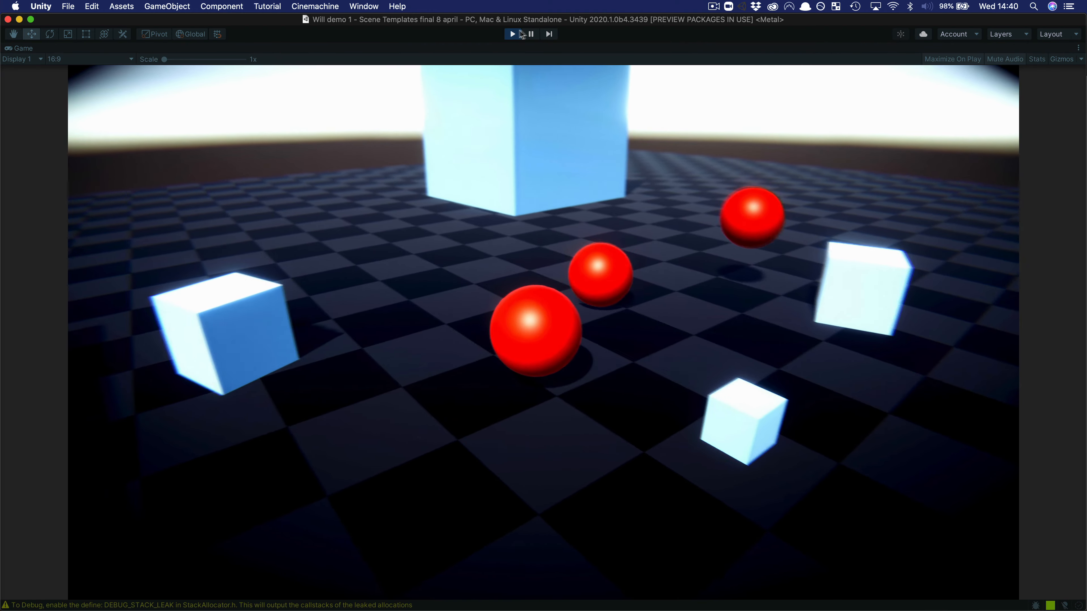
click(512, 34)
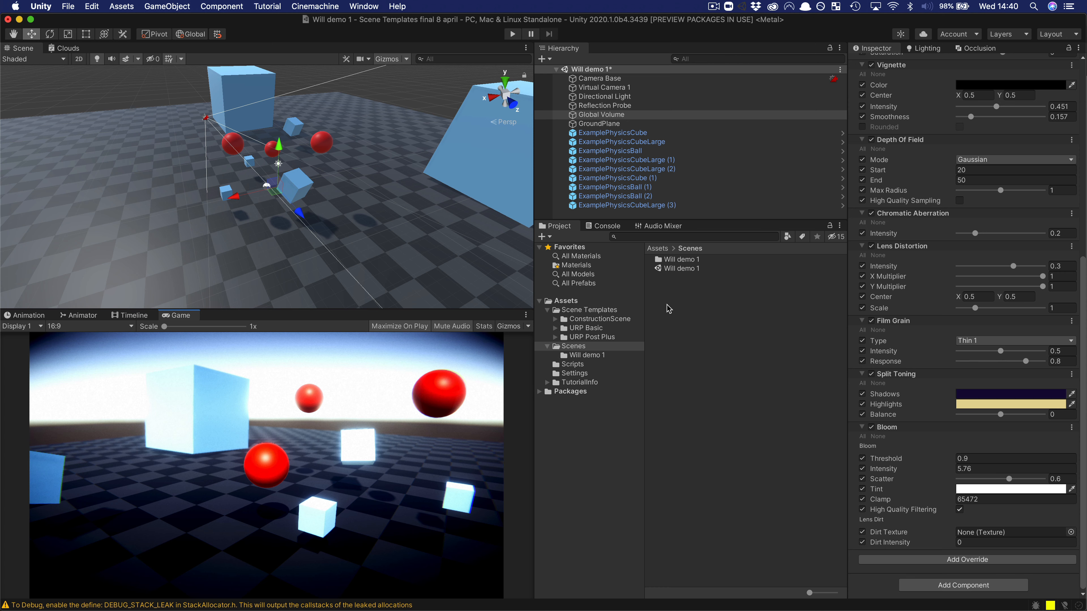
Delete both the Will demo 1 scene file and its cloned assets folder from the Scenes folder
click(688, 286)
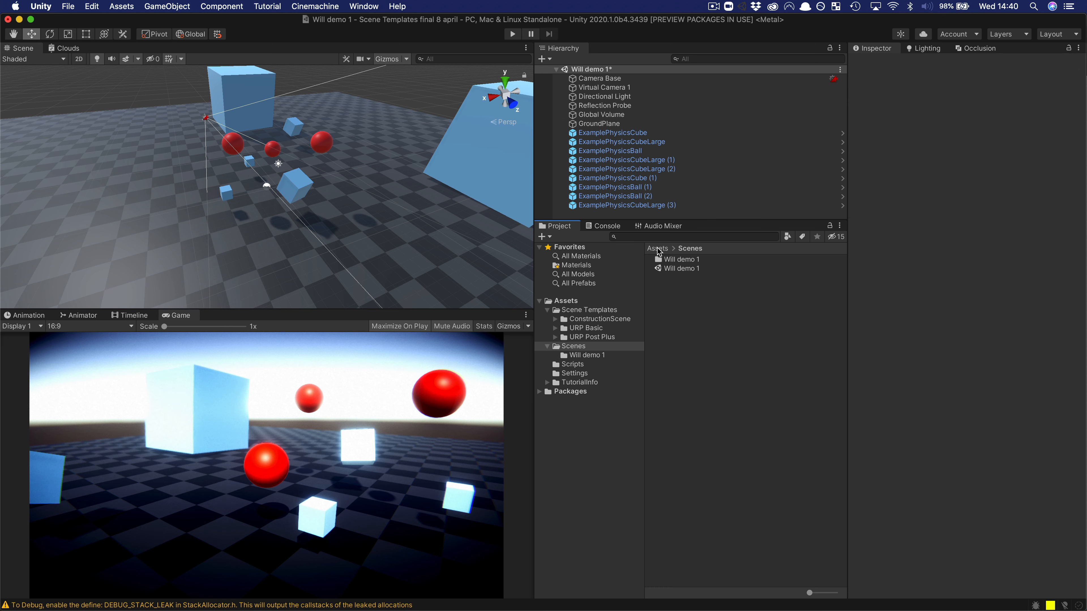
click(682, 268)
shift+click(685, 260)
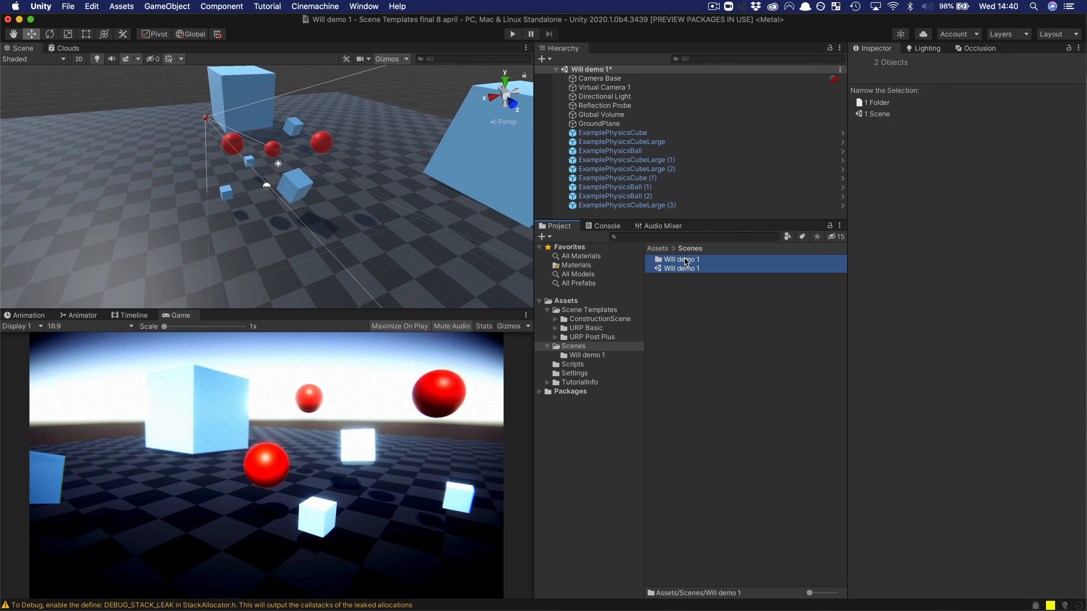
key(super+BackSpace)
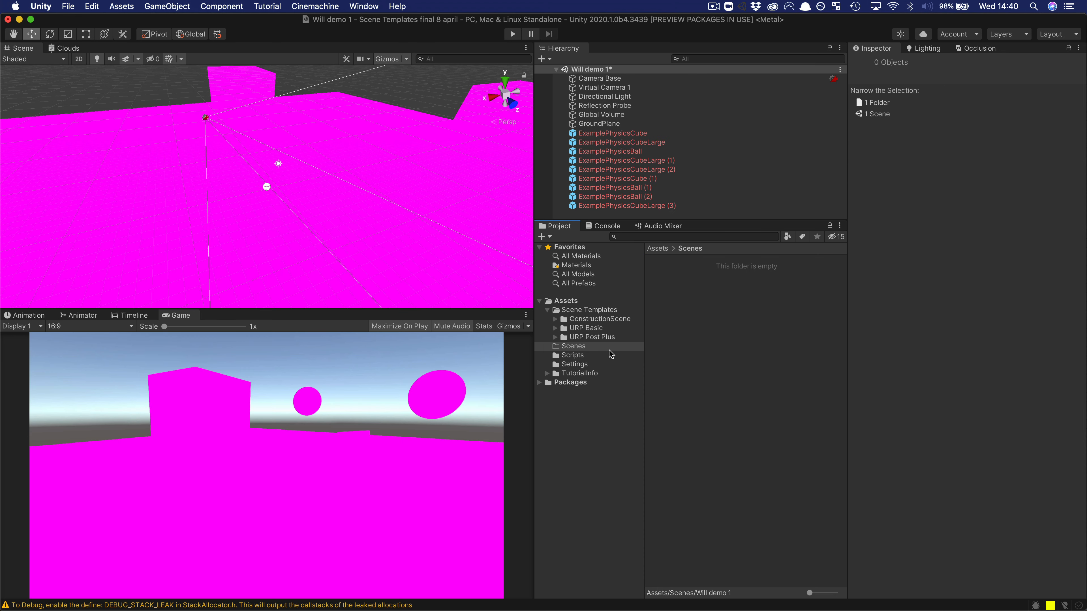
Create a new scene from the URP Basic template, discarding the open scene's changes, and save it in Scenes as "Will demo 2"
key(super+n)
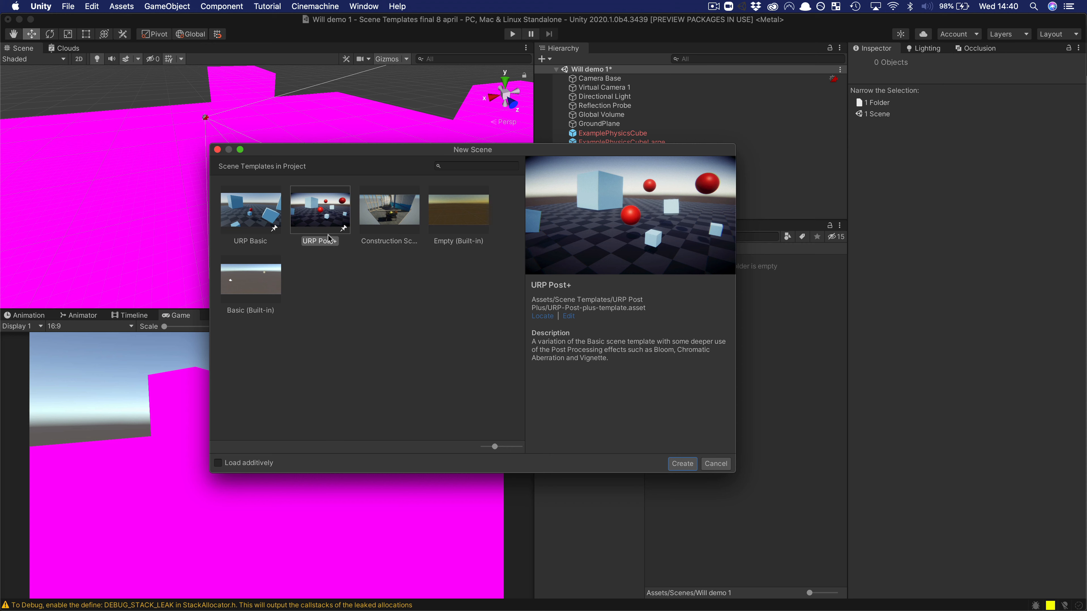
click(243, 214)
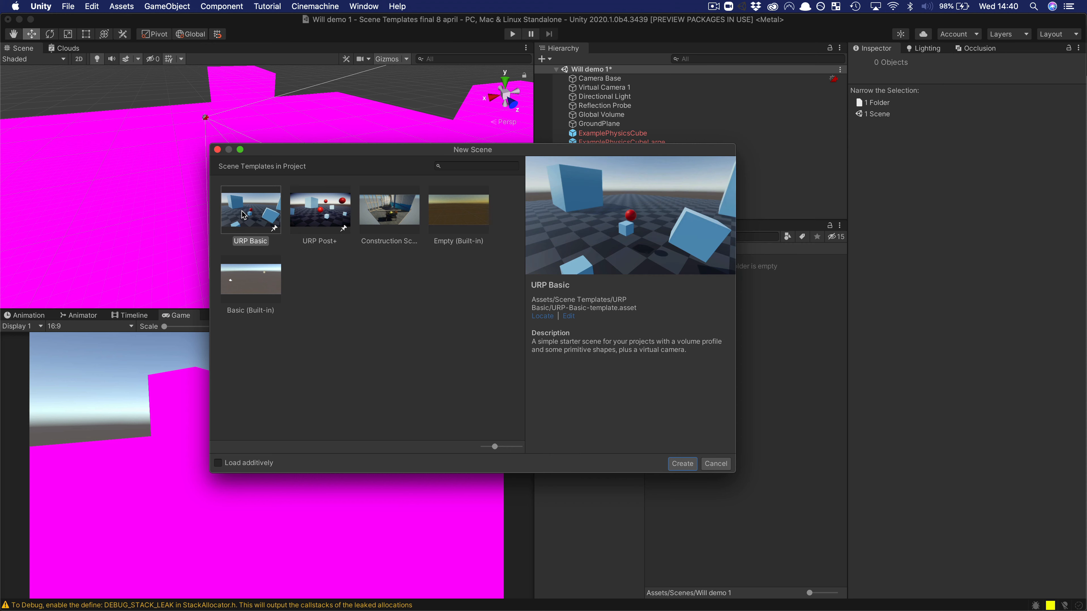
double_click(243, 214)
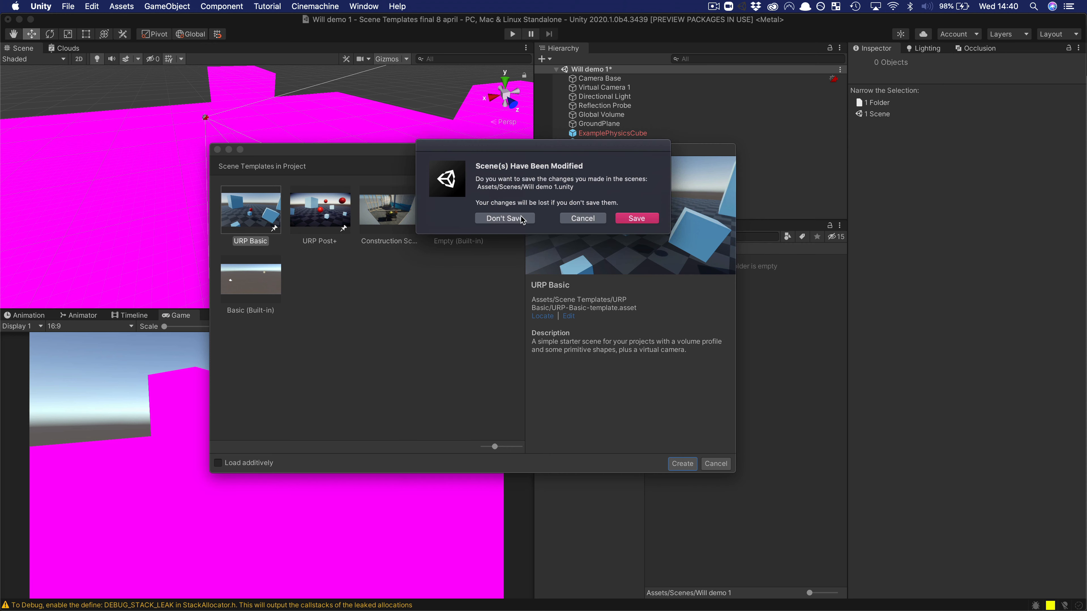
click(505, 219)
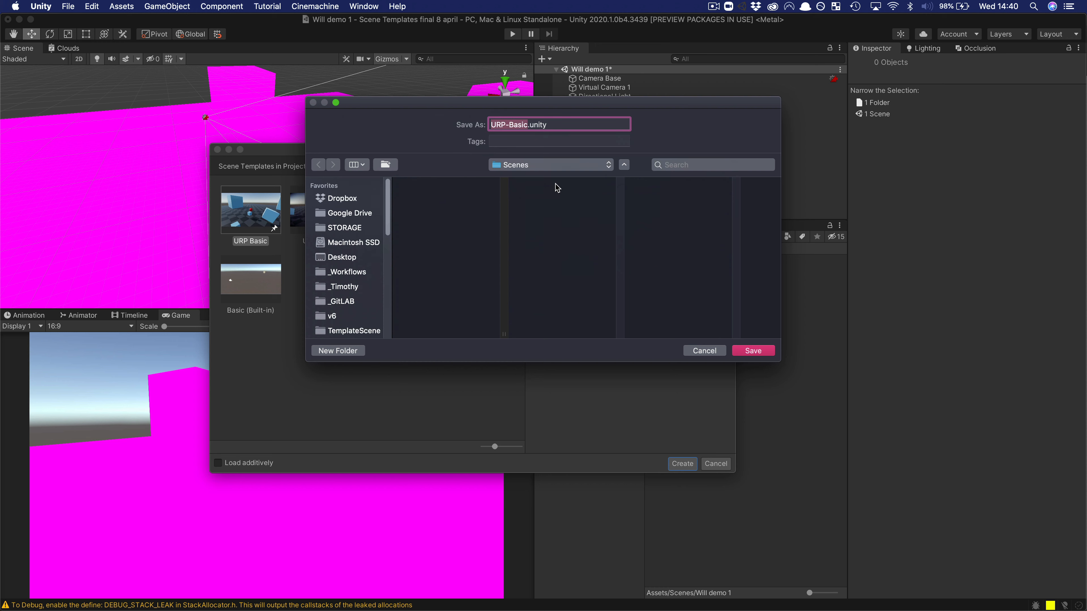
text(Will demo 2)
key(Return)
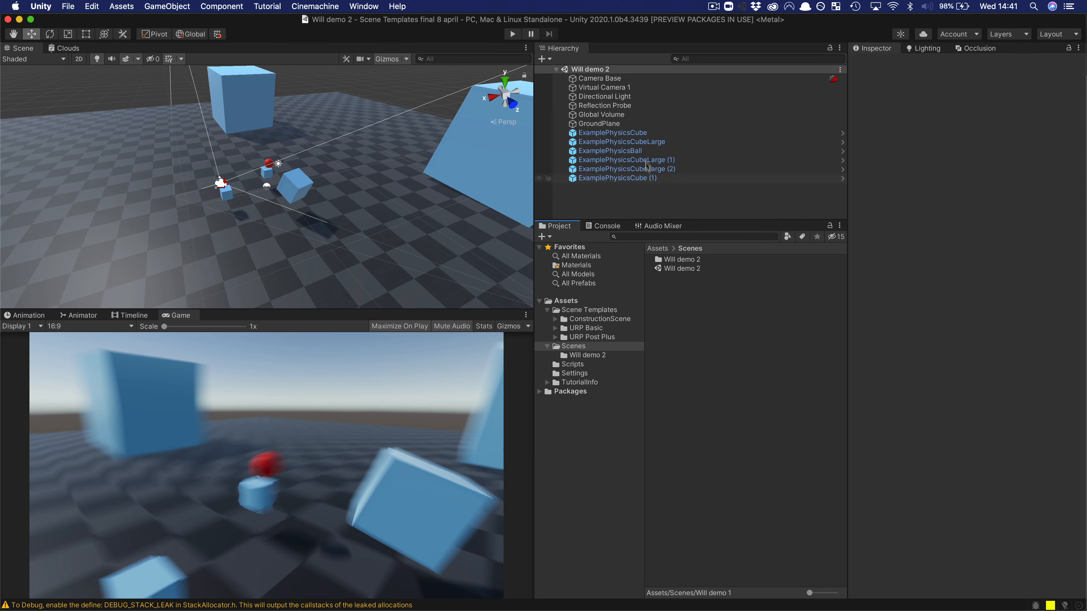
Inspect Will demo 2's Global Volume and cloned assets folder, and run the scene briefly in play mode
click(605, 107)
click(604, 113)
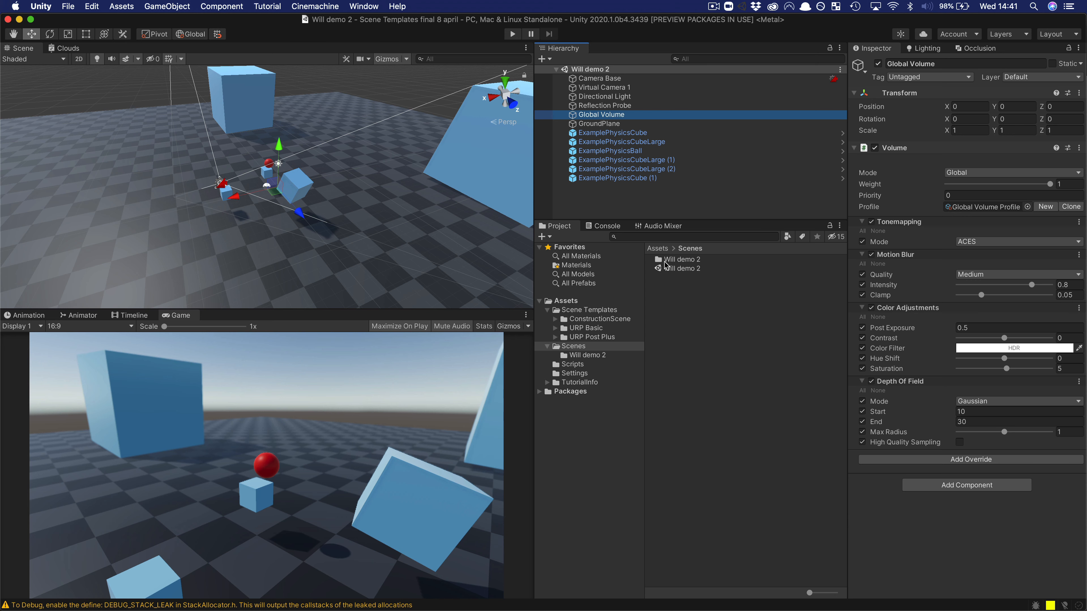
double_click(667, 260)
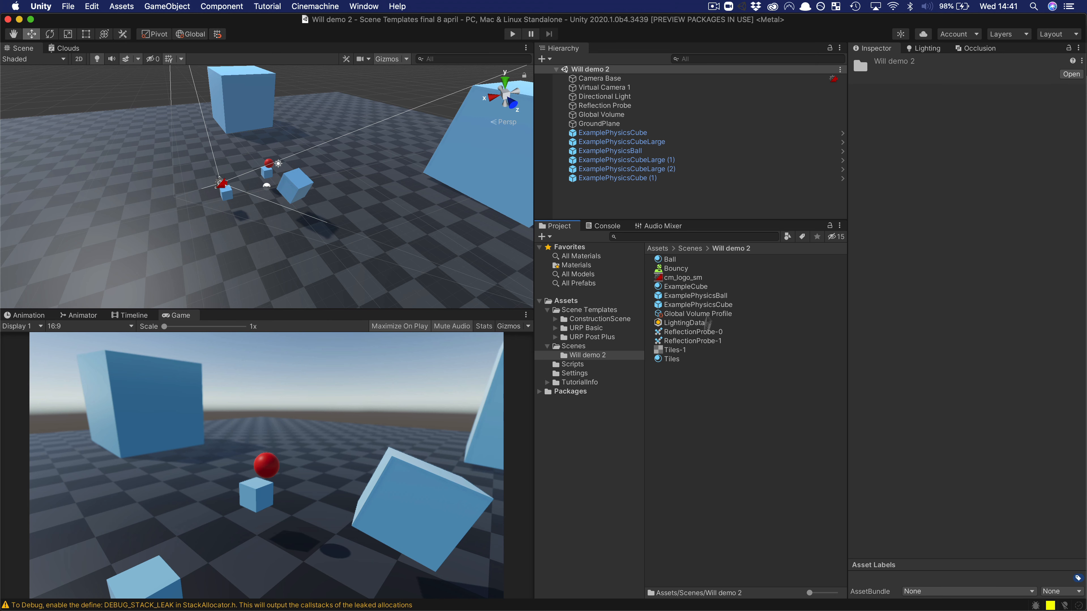
click(512, 34)
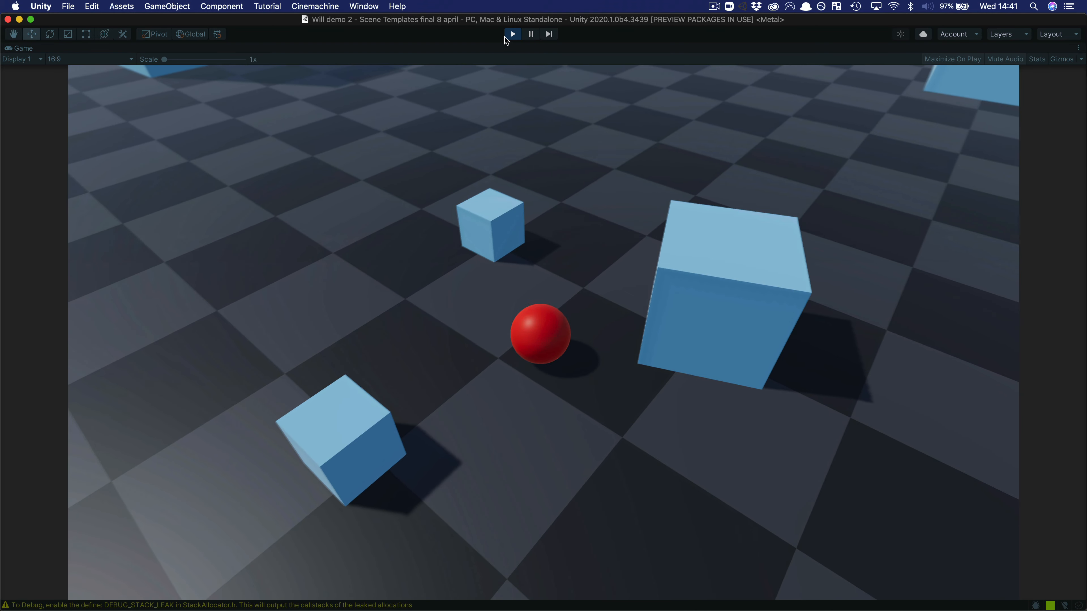
click(512, 34)
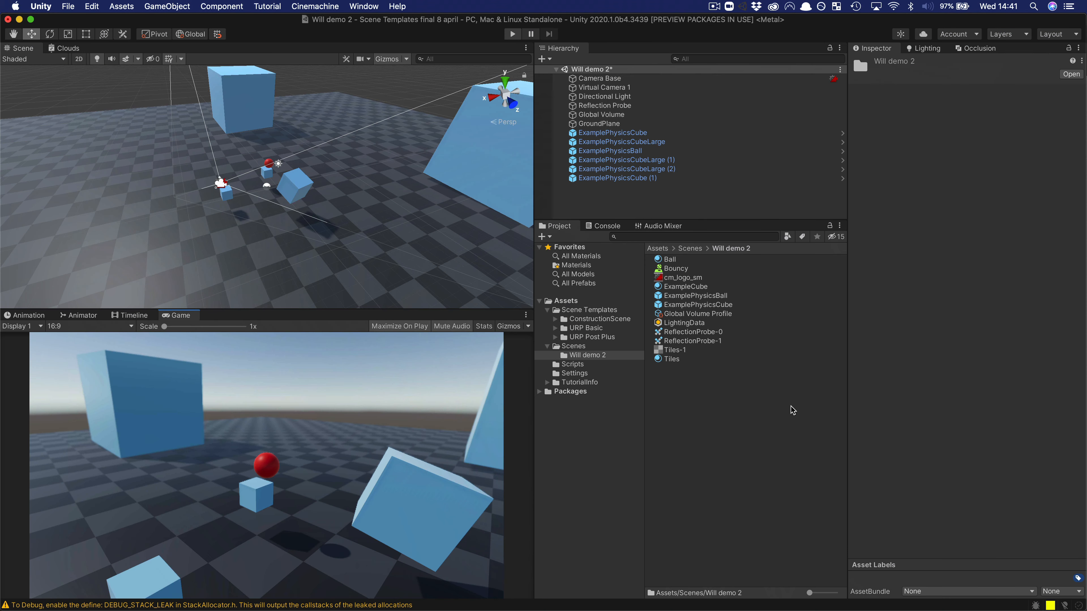
click(763, 401)
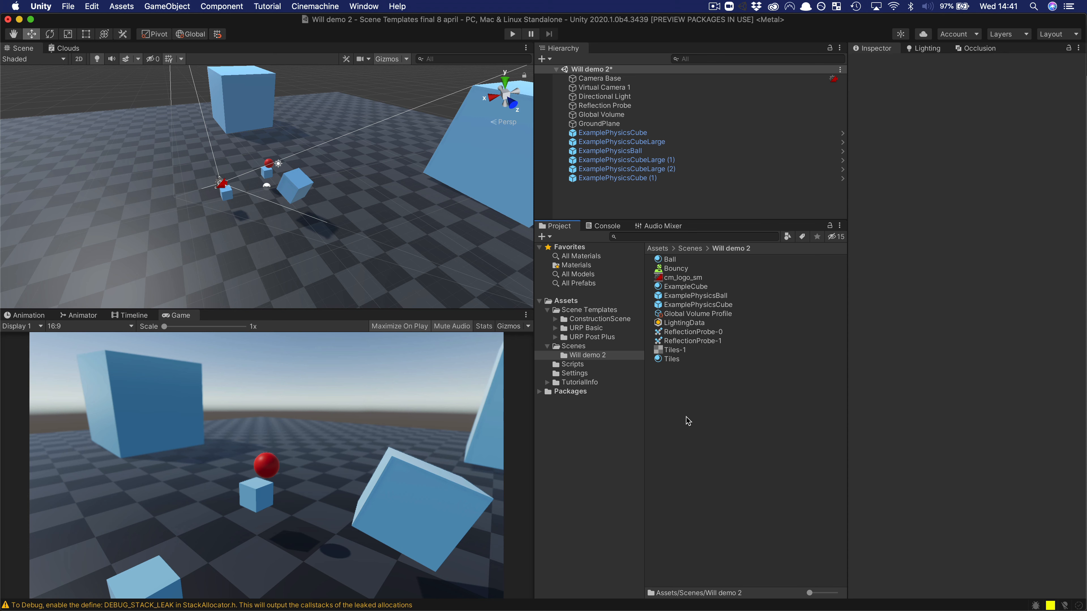
Compare the available scene templates and create a scene from Basic (Built-in), discarding the changes to Will demo 2
key(super+n)
click(257, 275)
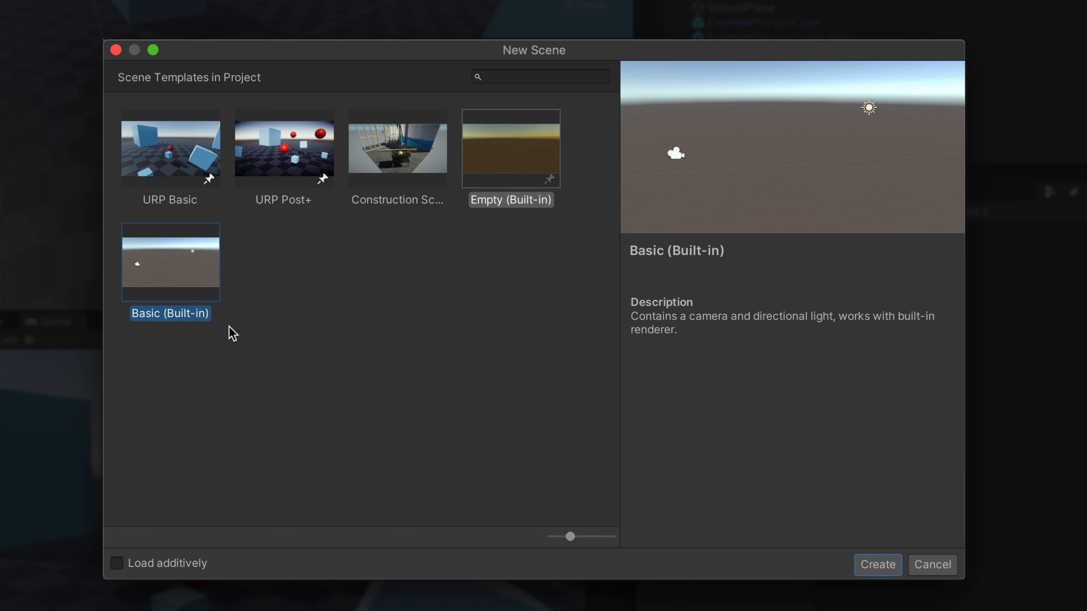
click(146, 150)
click(284, 152)
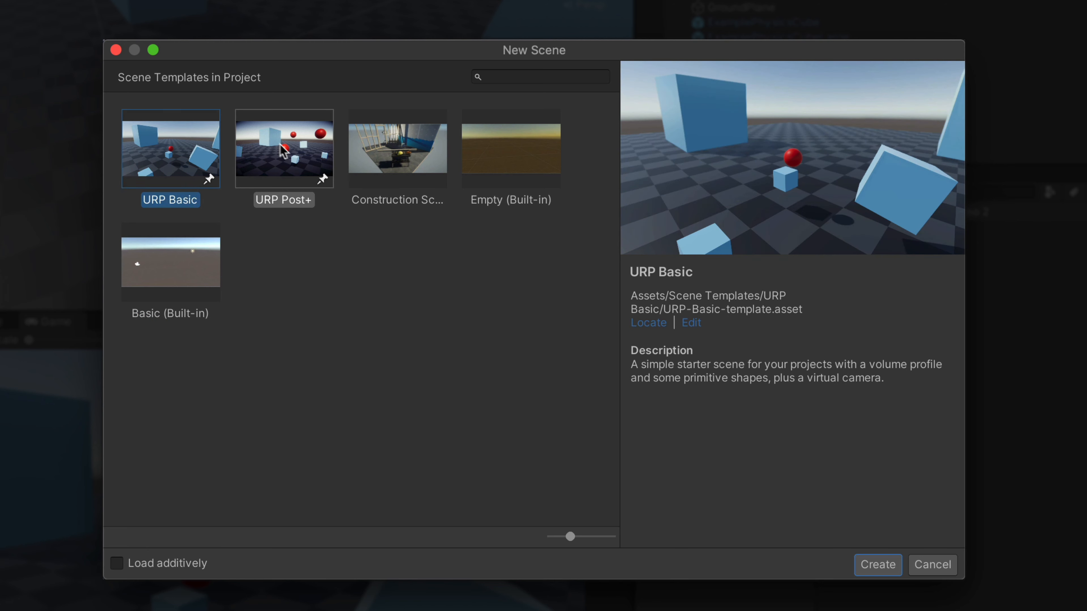
click(154, 133)
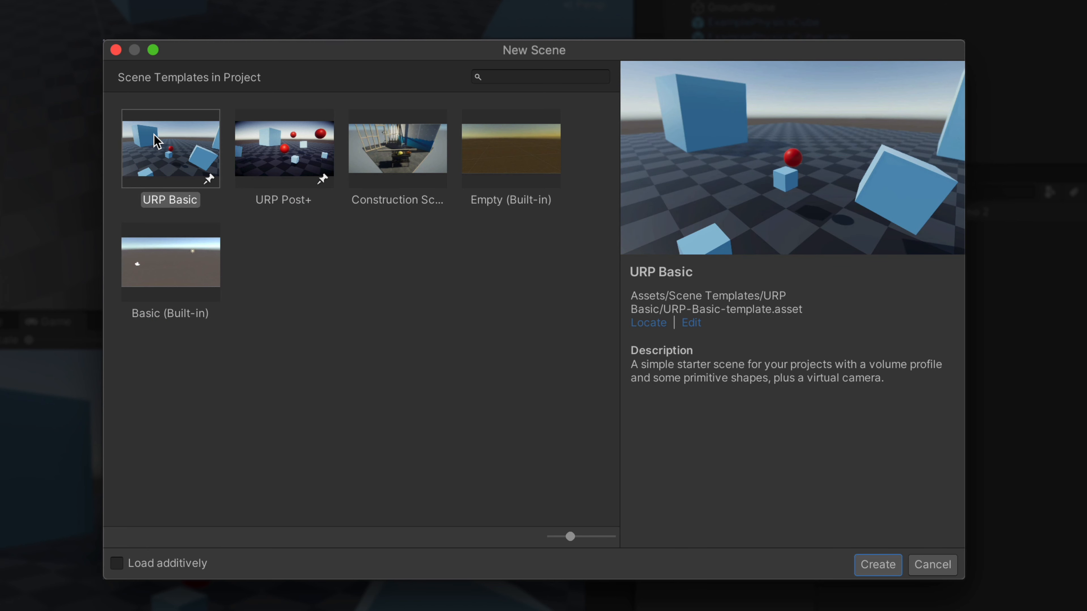
click(166, 259)
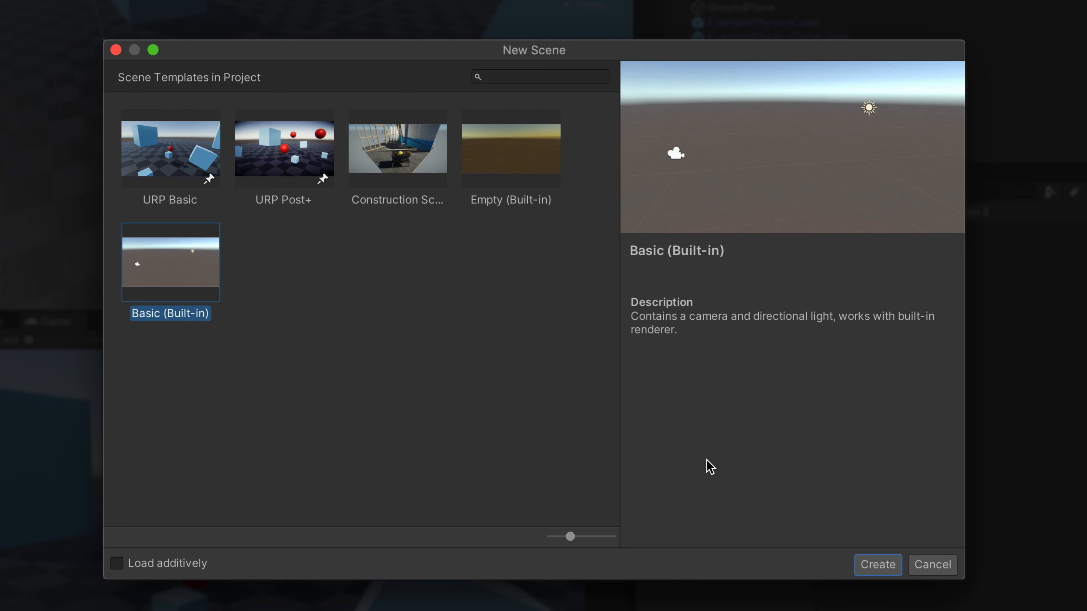
click(876, 565)
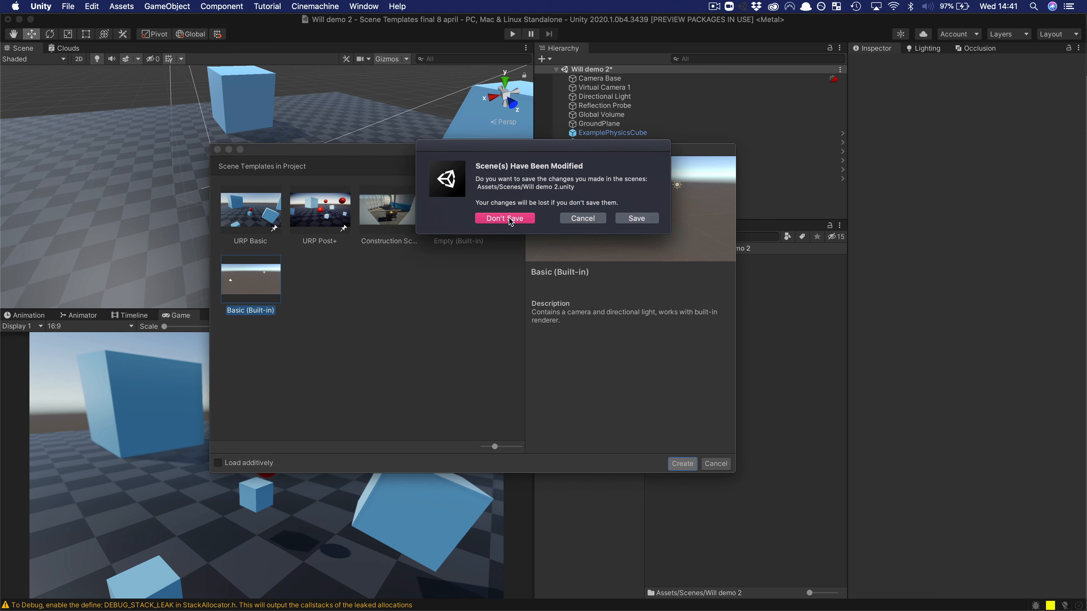
click(505, 218)
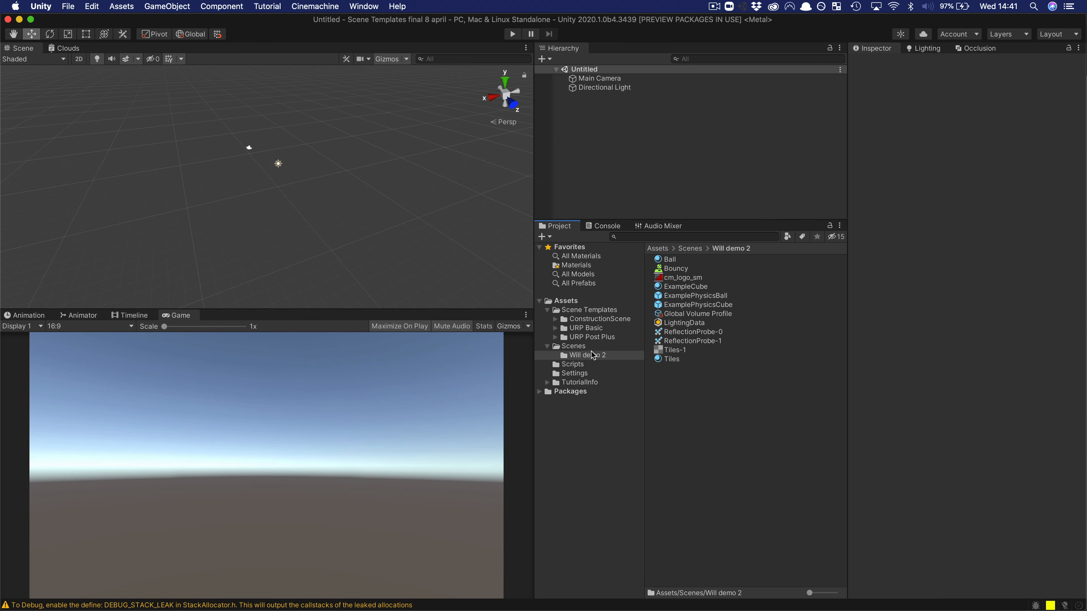
Check the Scenes folder for files from the untitled scene, and view the New Scene template list without creating a scene
click(589, 347)
click(586, 355)
click(572, 348)
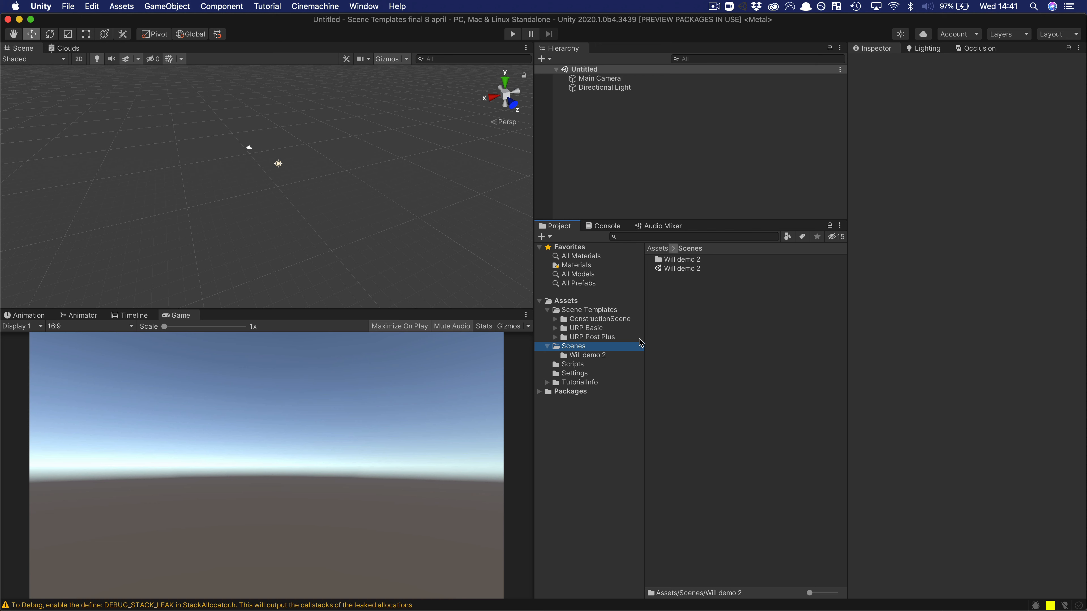
click(648, 146)
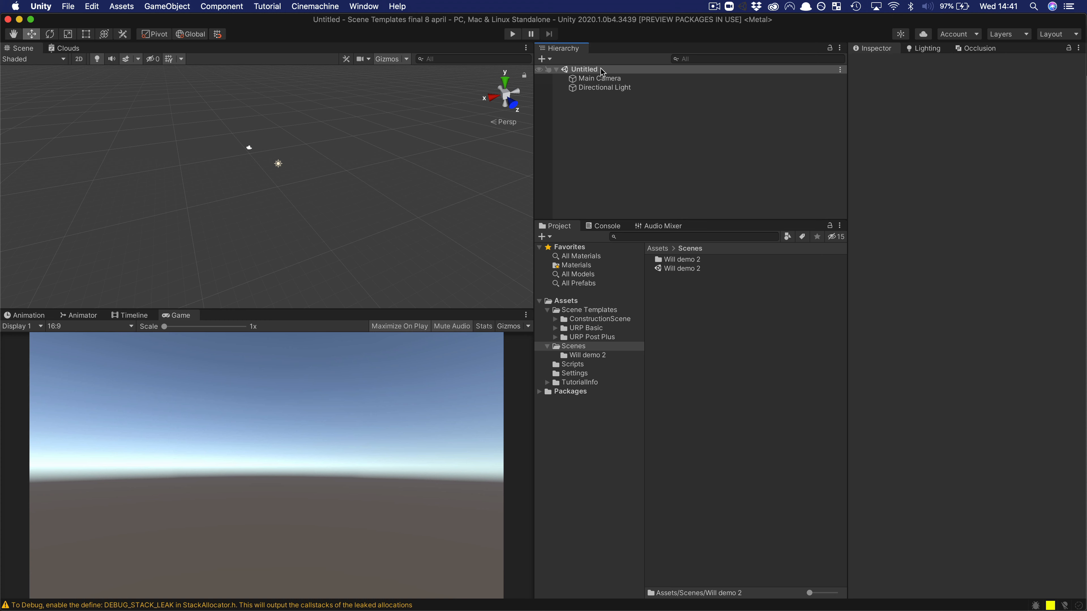
key(super+n)
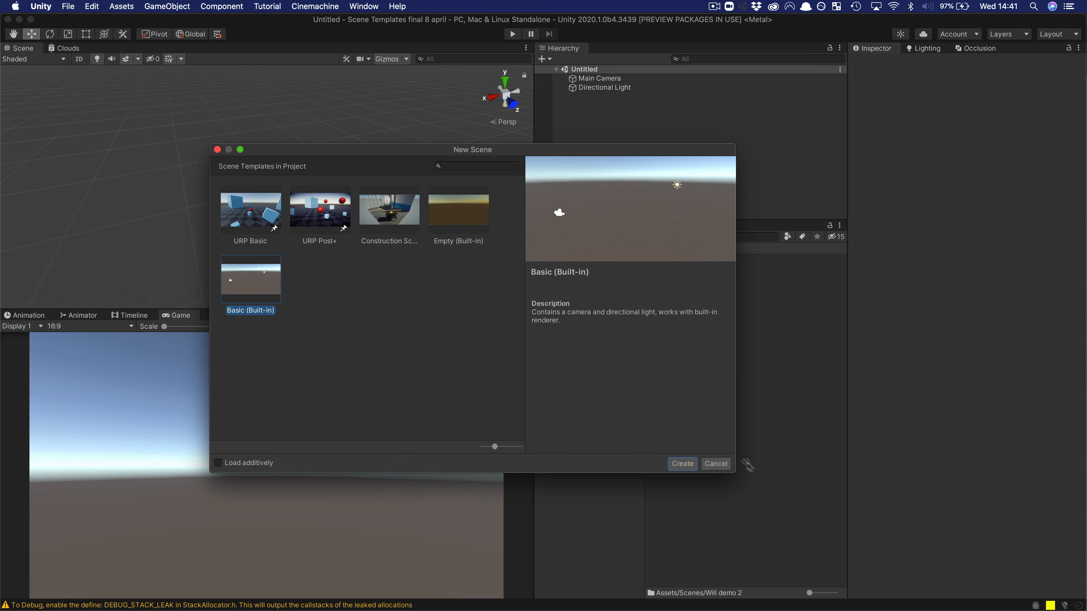
click(726, 468)
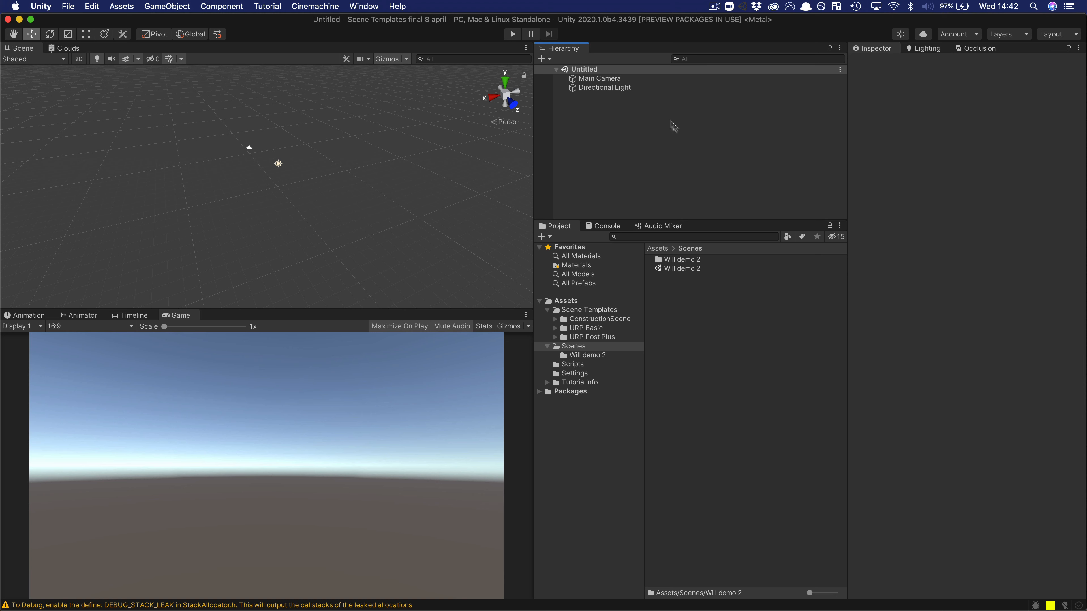
Add a plane to the untitled scene and set its scale to 20 on X and Z
click(542, 59)
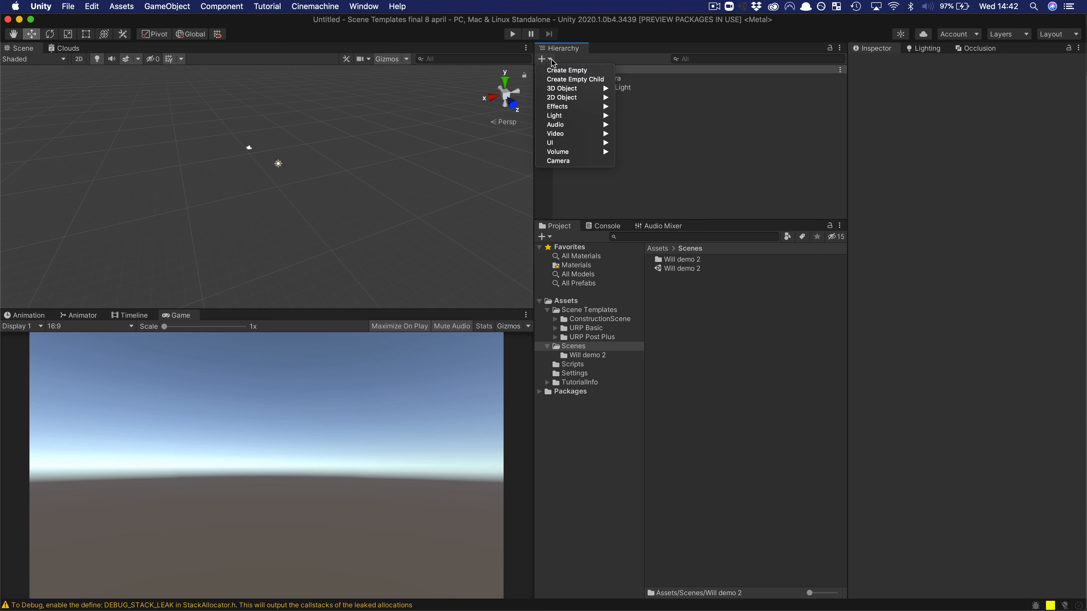
mouse_move(590, 88)
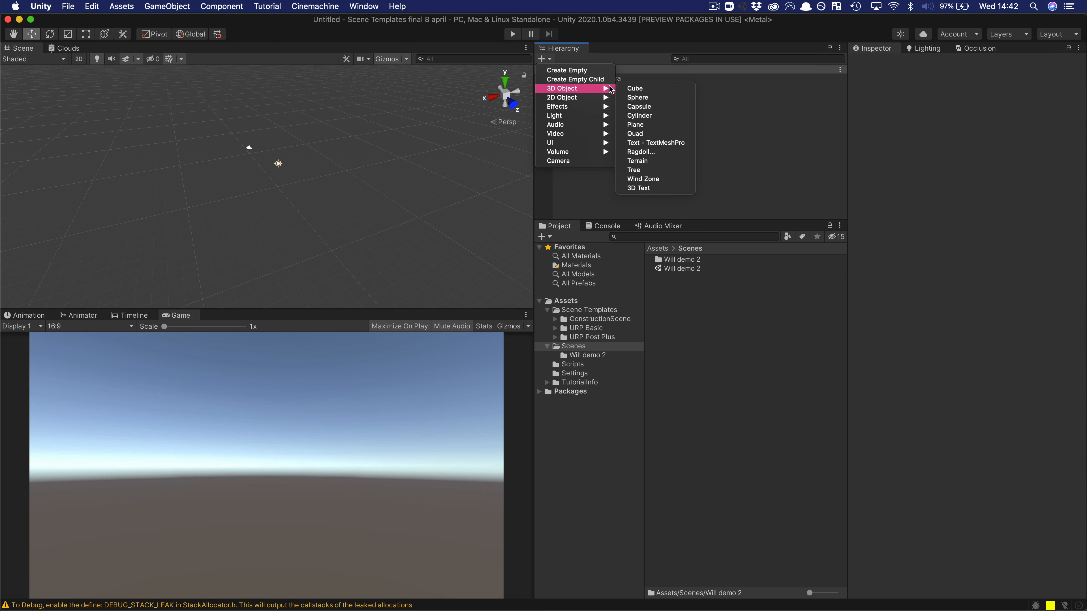
click(642, 124)
click(962, 129)
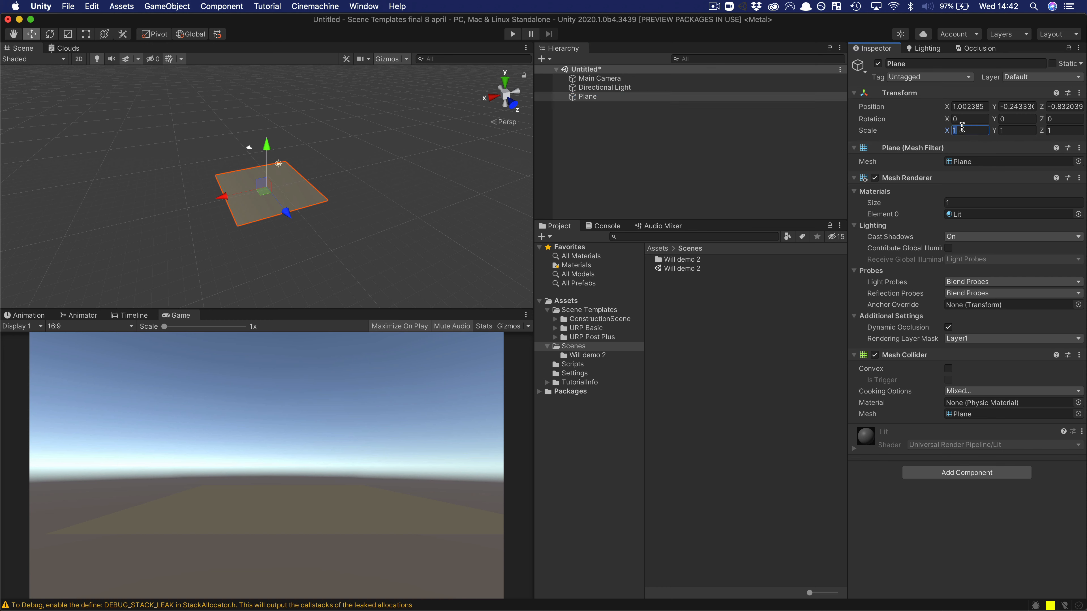
text(20)
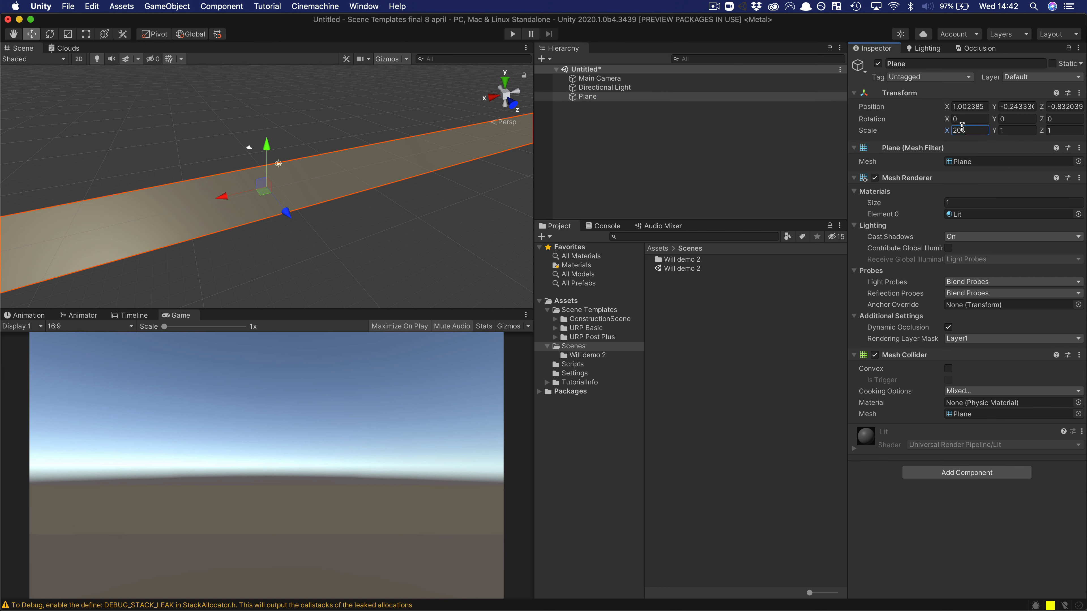
key(Tab)
text(20)
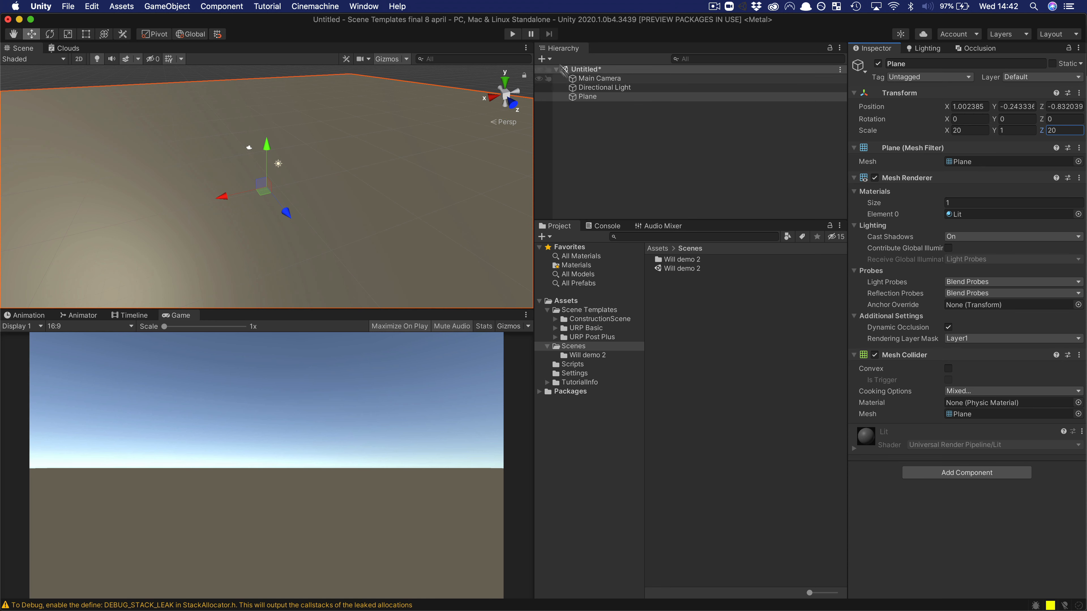
Add a 3D capsule object to the untitled scene
click(545, 58)
mouse_move(601, 101)
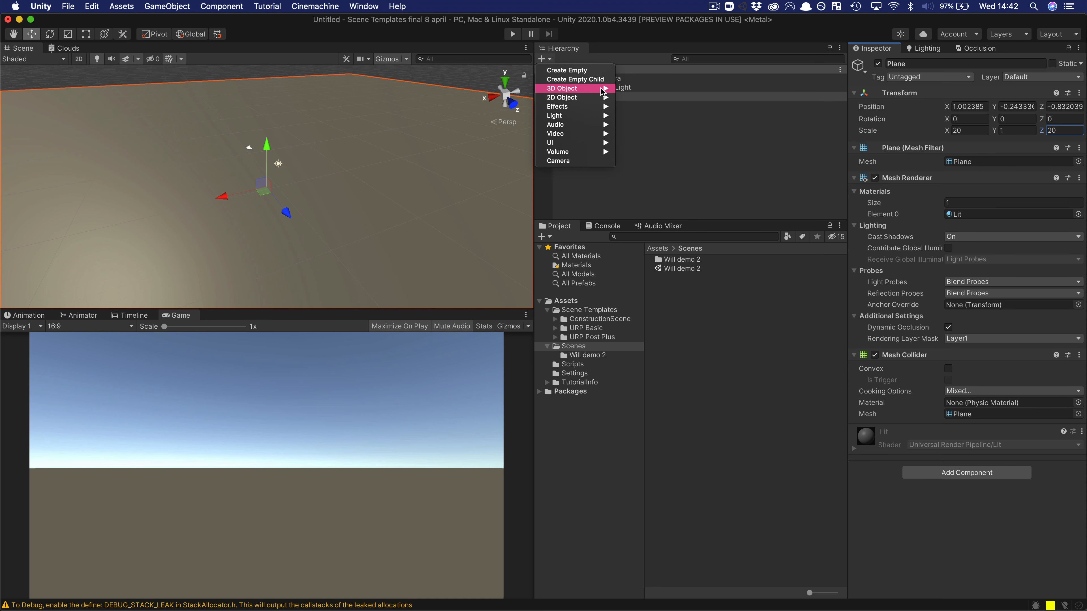
click(646, 108)
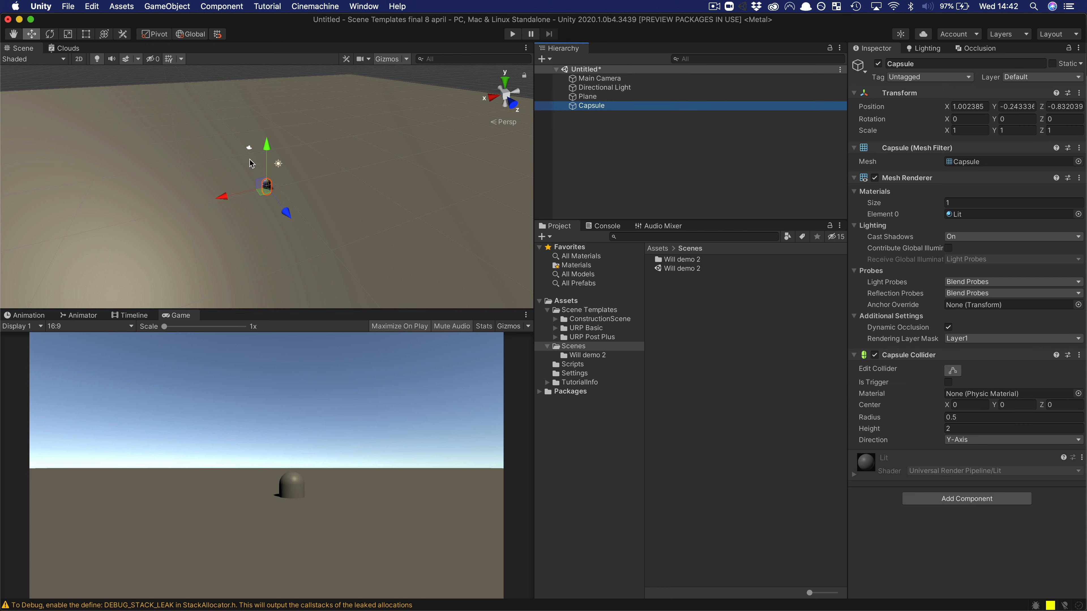
Raise the capsule above the plane to a Y position of about 1.96
drag(267, 146, 267, 127)
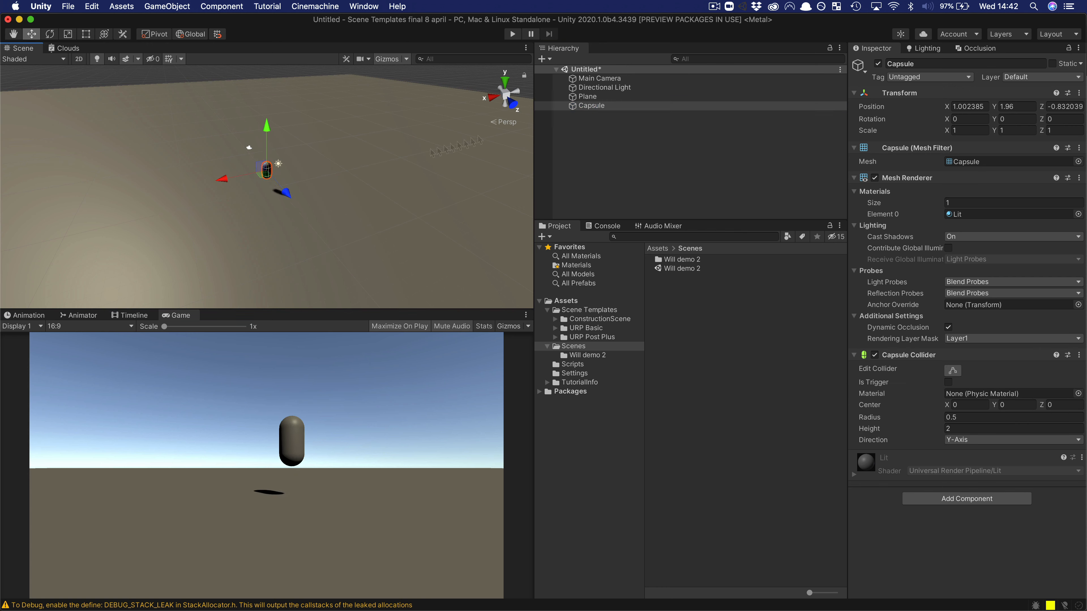
scroll(275, 179, up, 10)
scroll(275, 179, down, 5)
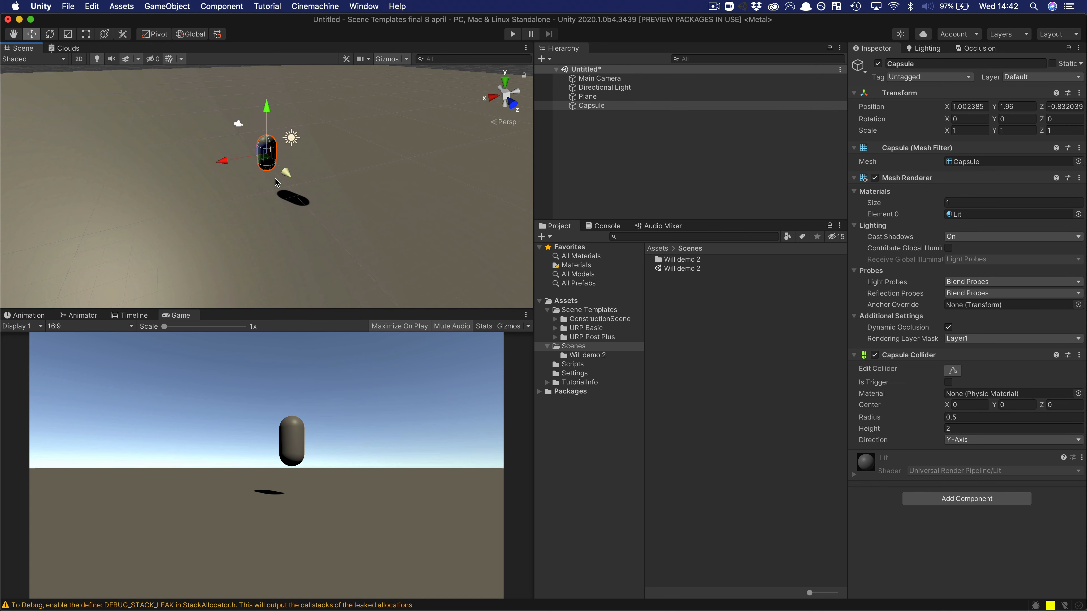
Align the Main Camera with a closer scene view that looks down on the capsule and its shadow
click(599, 78)
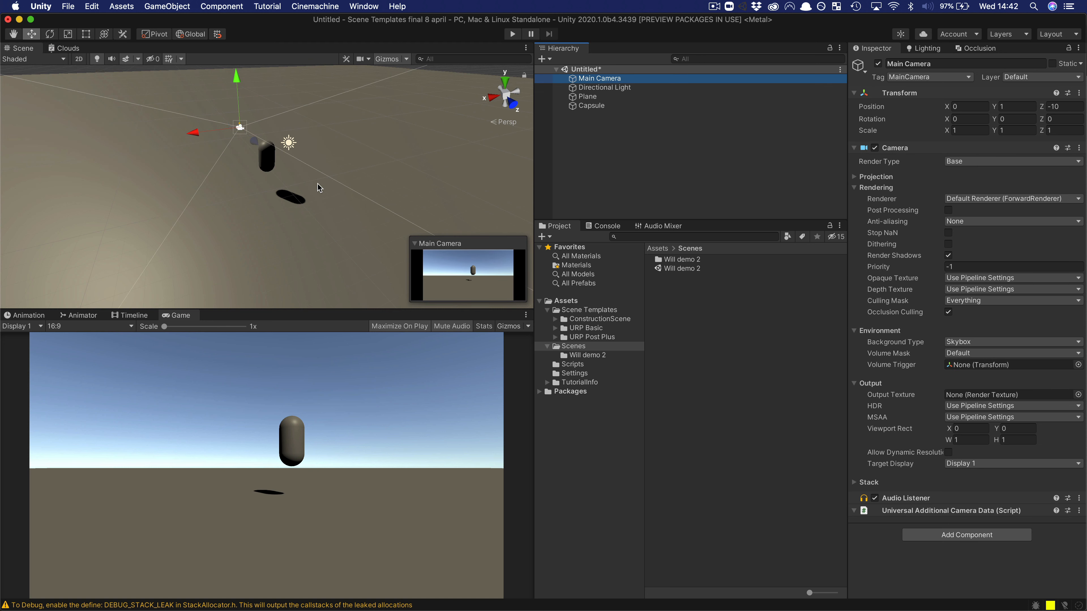
key(super+shift+f)
scroll(317, 184, up, 5)
key(q)
drag(341, 148, 341, 199)
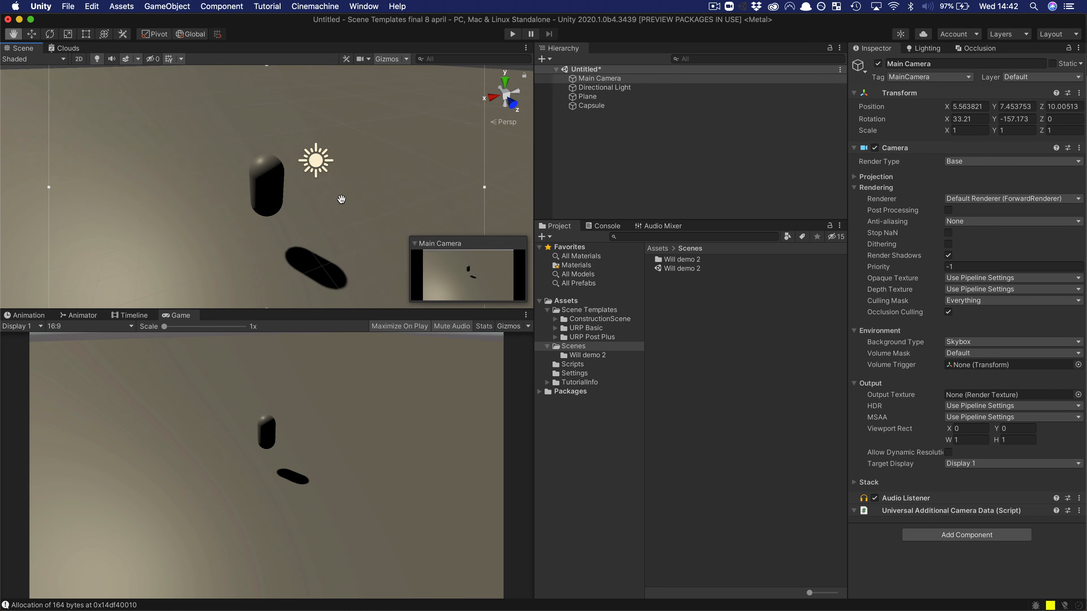
key(super+shift+f)
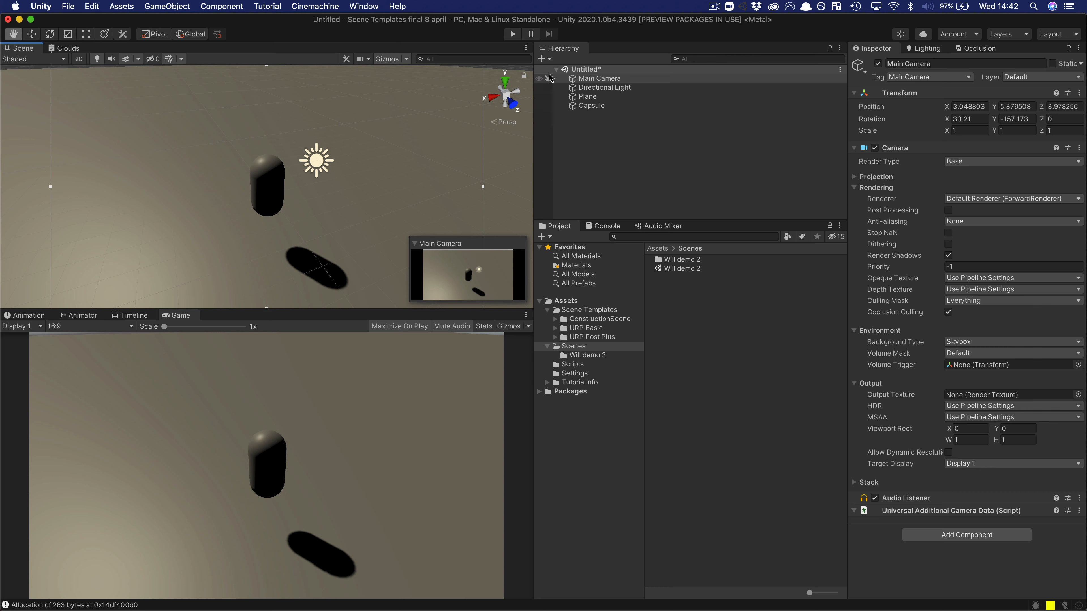
Add a Global Volume object to the scene
click(543, 58)
mouse_move(599, 152)
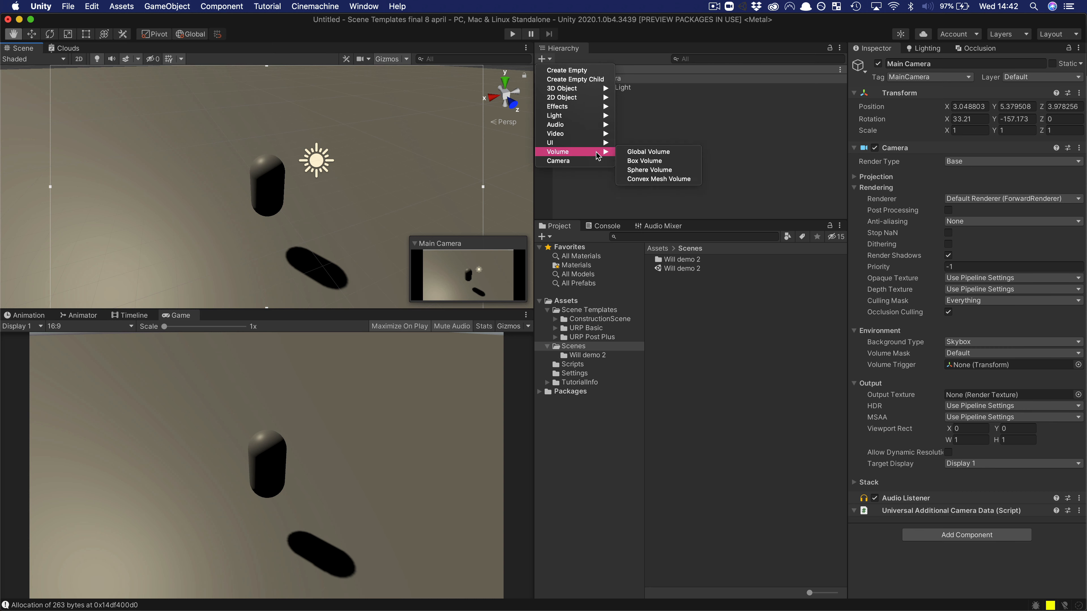
click(635, 153)
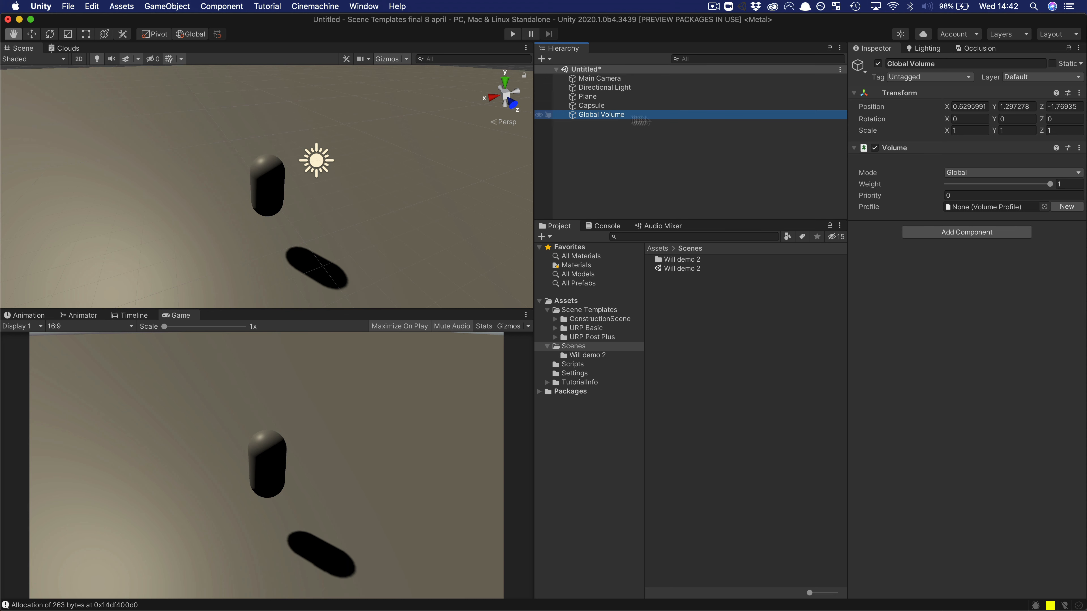
Save the scene as Capsule Thing in a new folder named Template demo 3 inside Scene Templates
key(super+s)
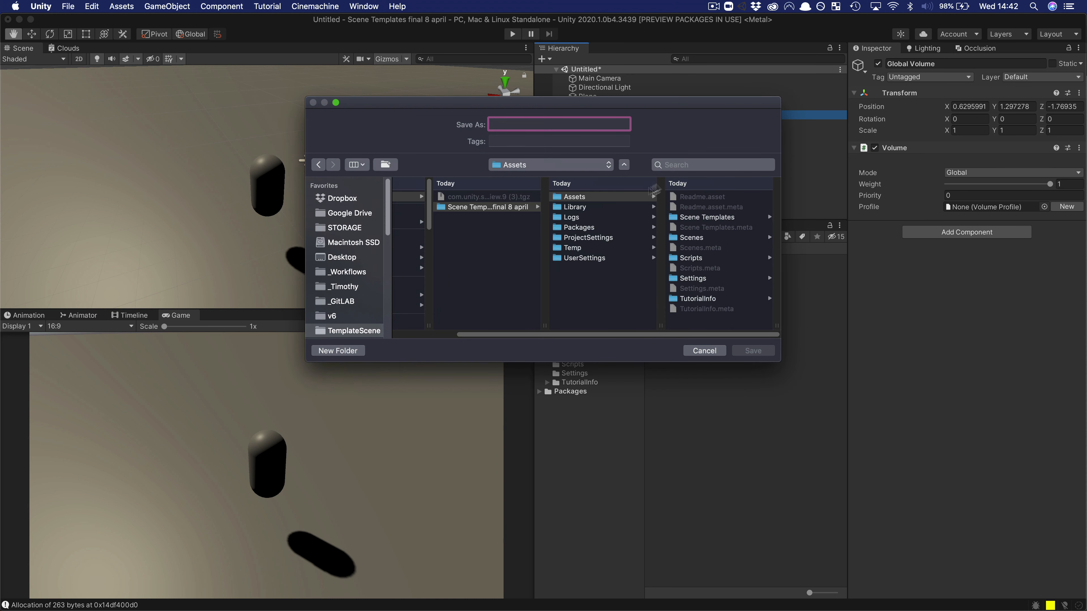
click(698, 217)
click(346, 353)
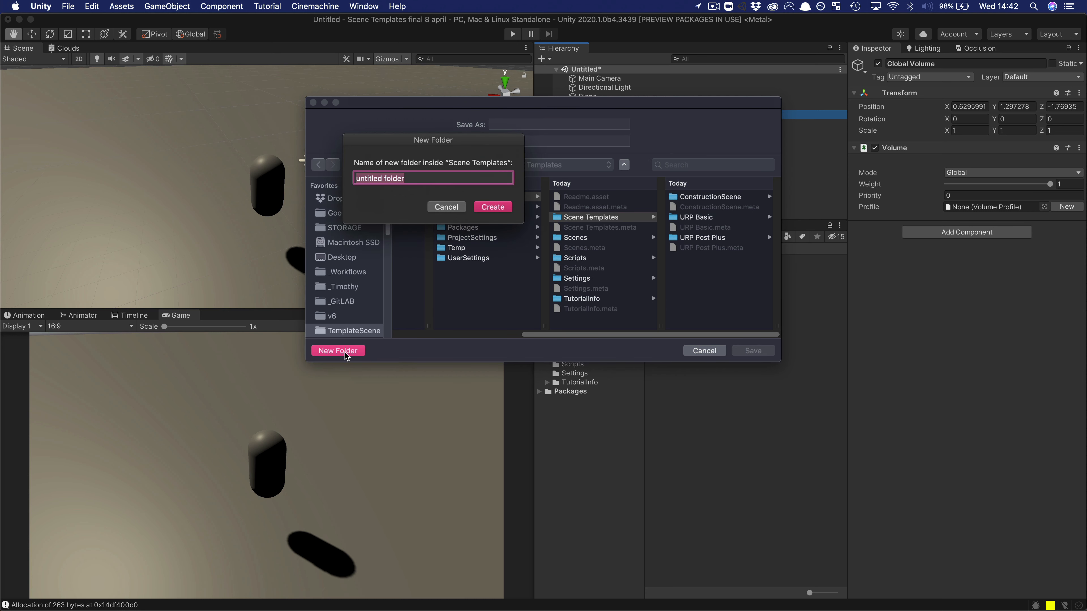
text(Template demo 3)
key(Return)
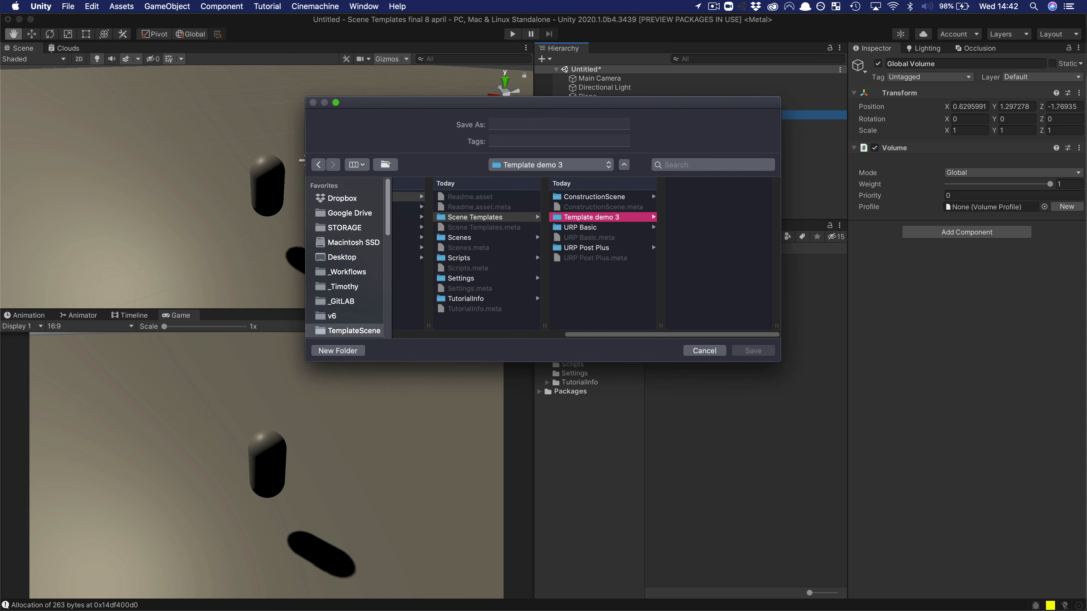
click(534, 124)
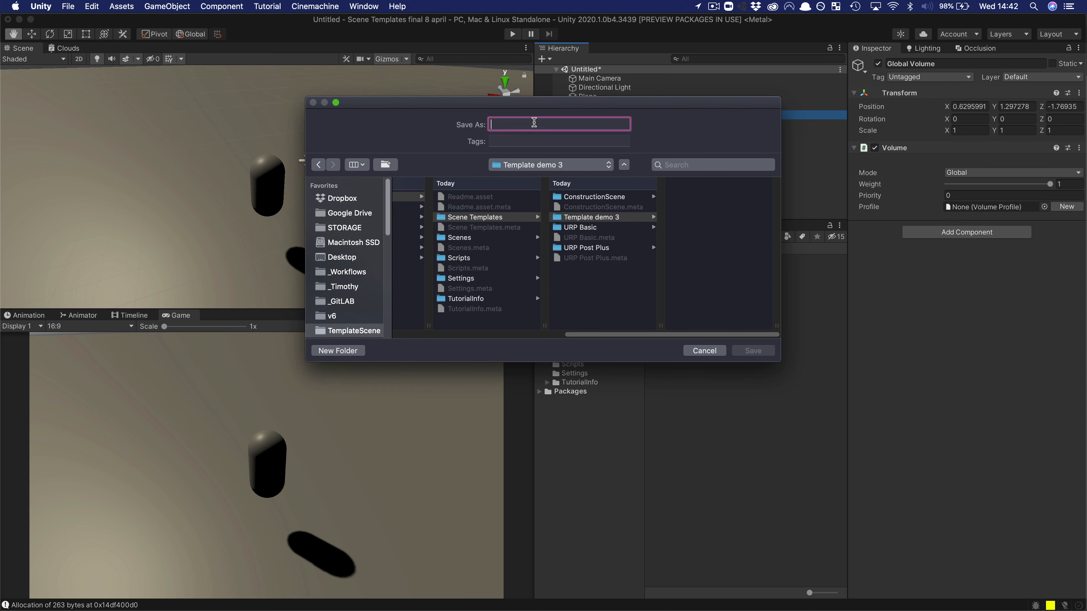
text(Capsule Thing)
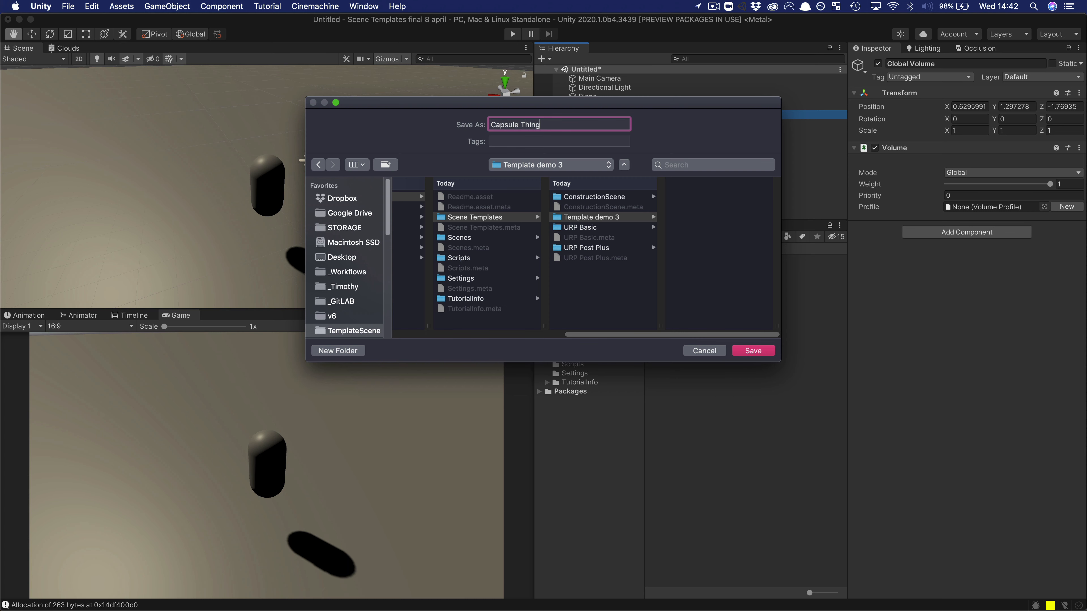
key(Return)
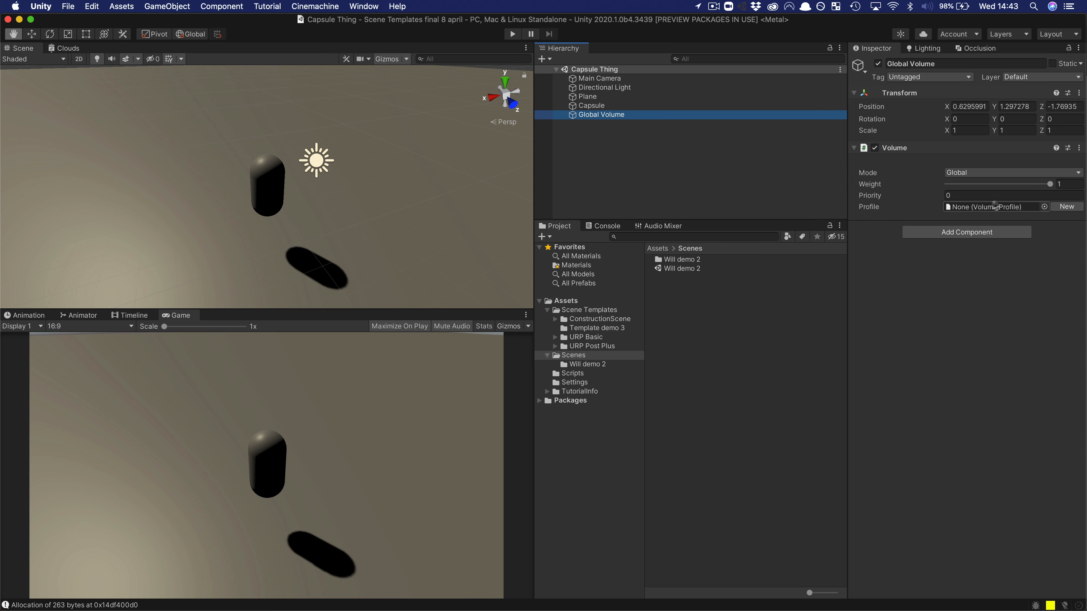
Create a new profile for the Global Volume and add a Bloom override with all properties enabled and Intensity about 4.96
click(597, 328)
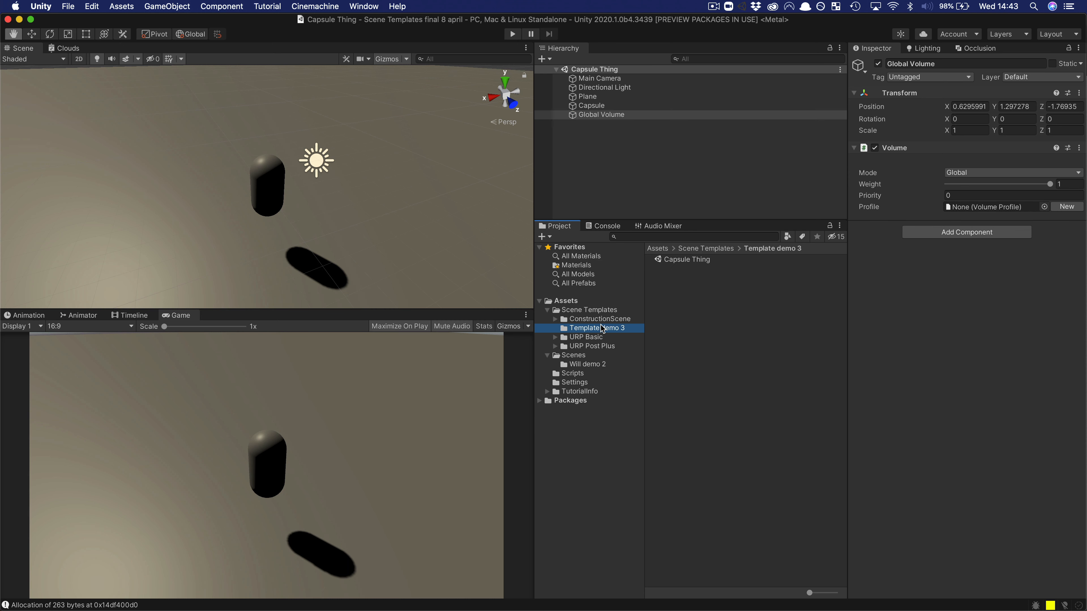
click(1066, 207)
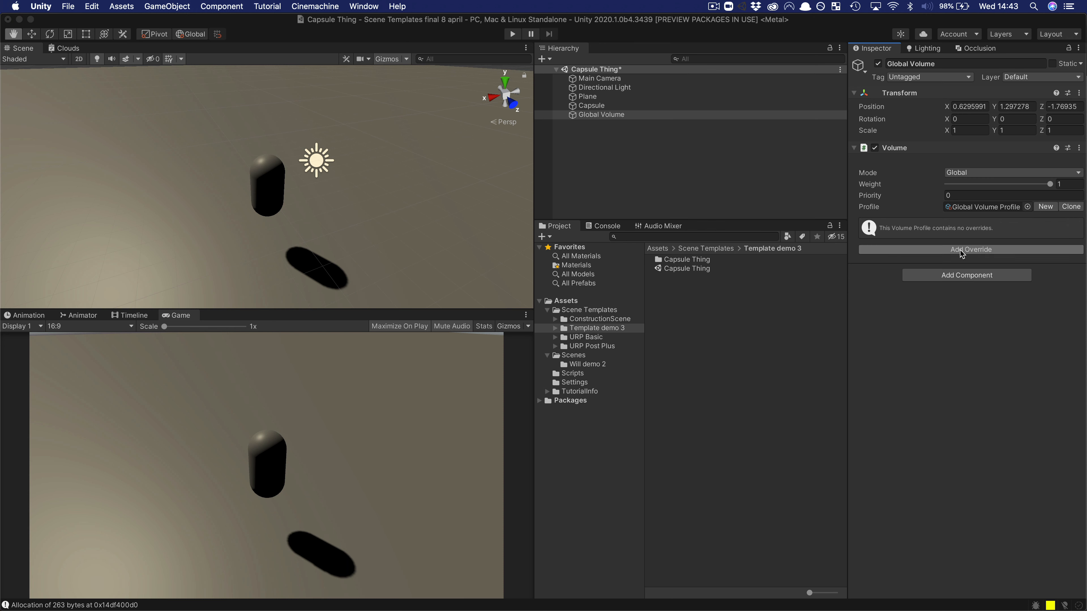
click(974, 250)
click(950, 297)
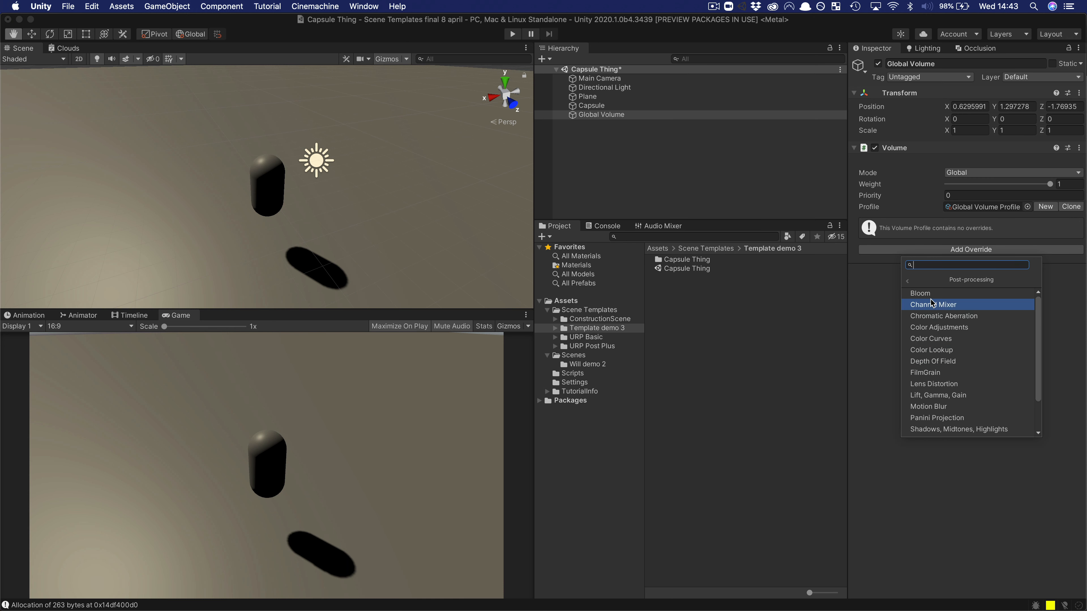
click(950, 294)
click(863, 231)
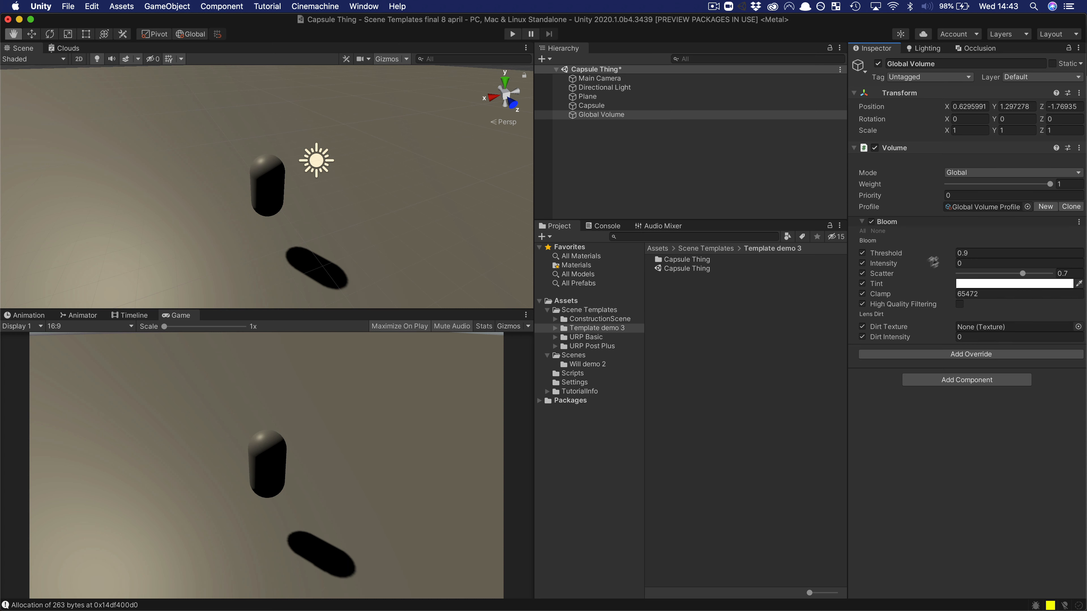
drag(921, 268, 1015, 261)
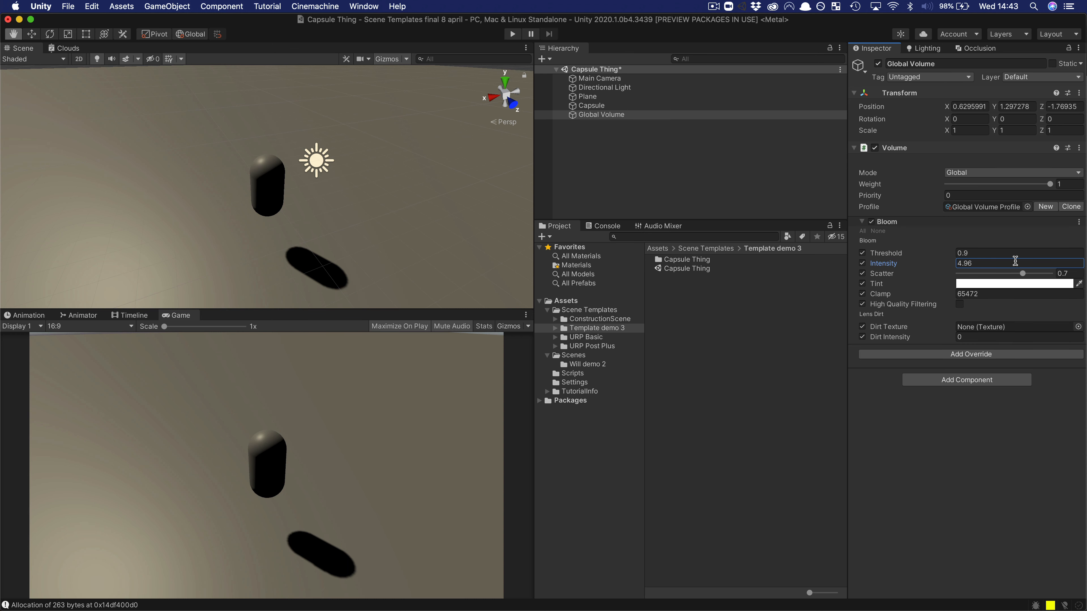
Enable Post Processing on the Main Camera and add a Cinemachine virtual camera to the scene
click(617, 79)
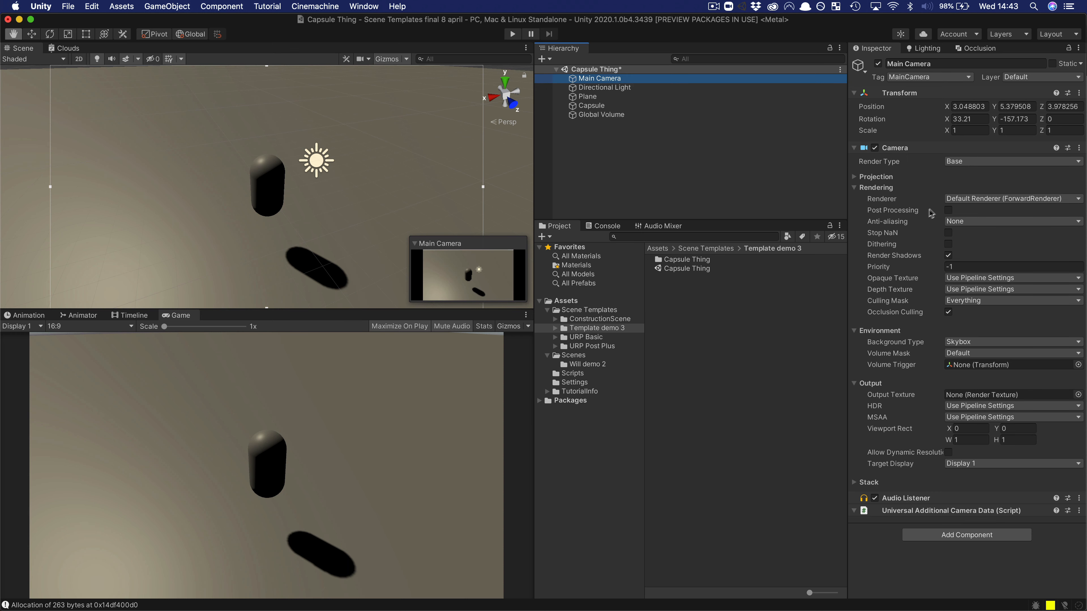
click(948, 210)
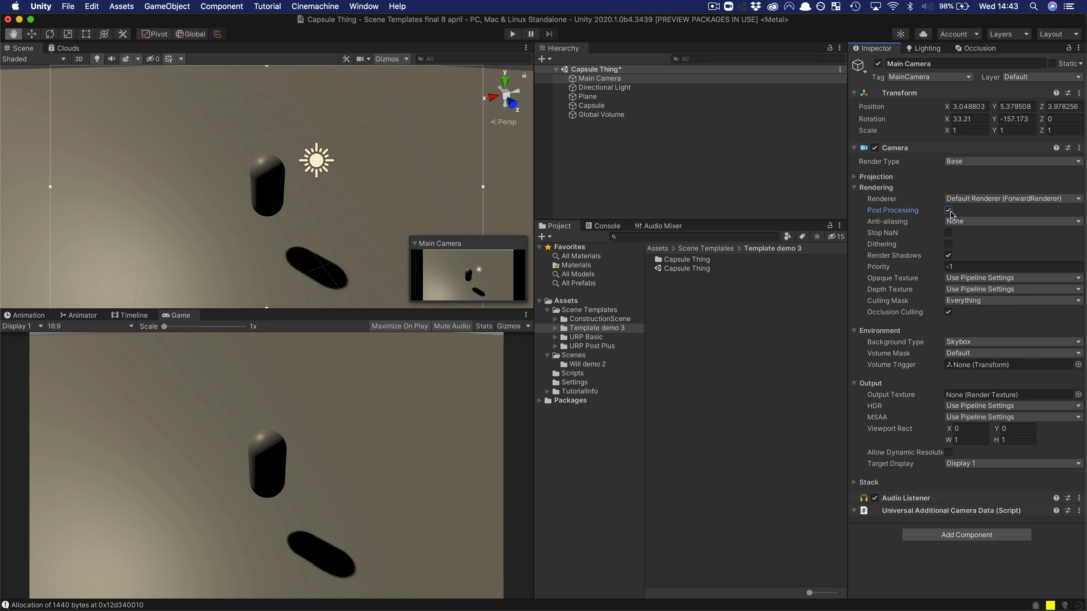
click(307, 5)
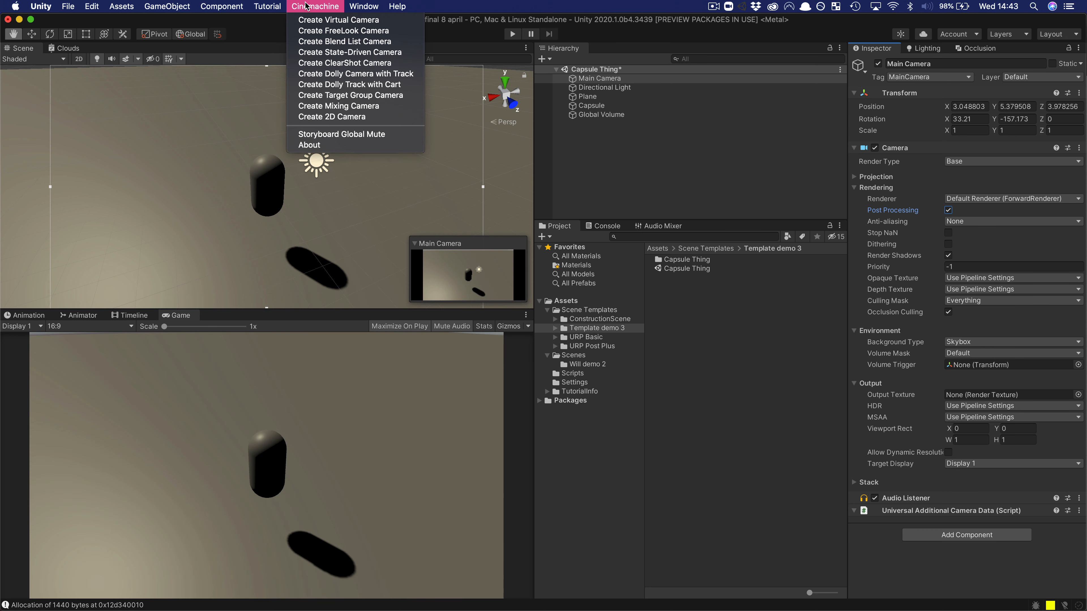
click(326, 20)
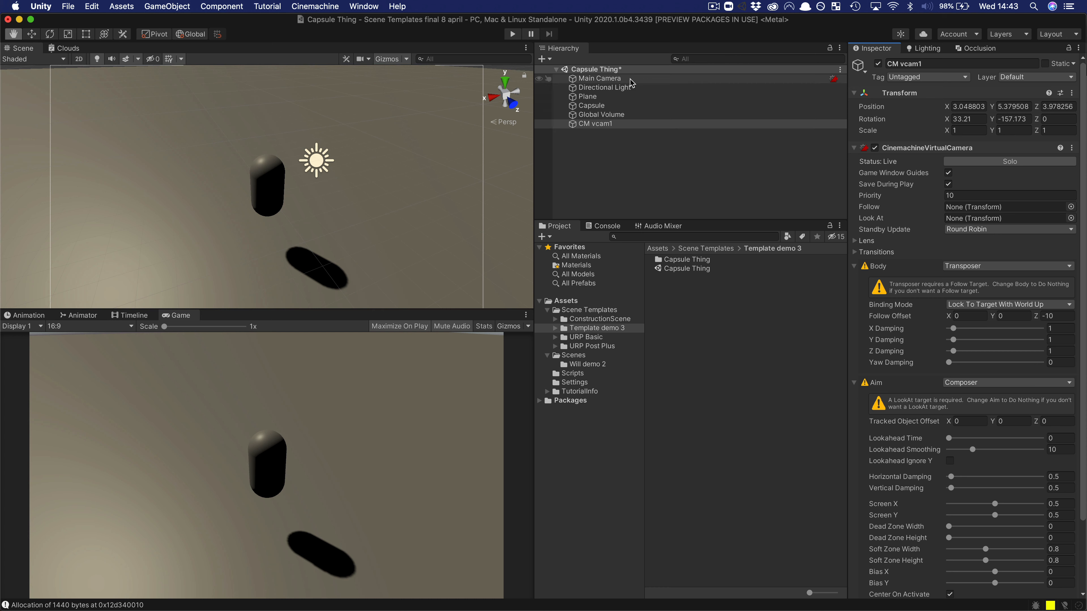
click(602, 125)
click(633, 179)
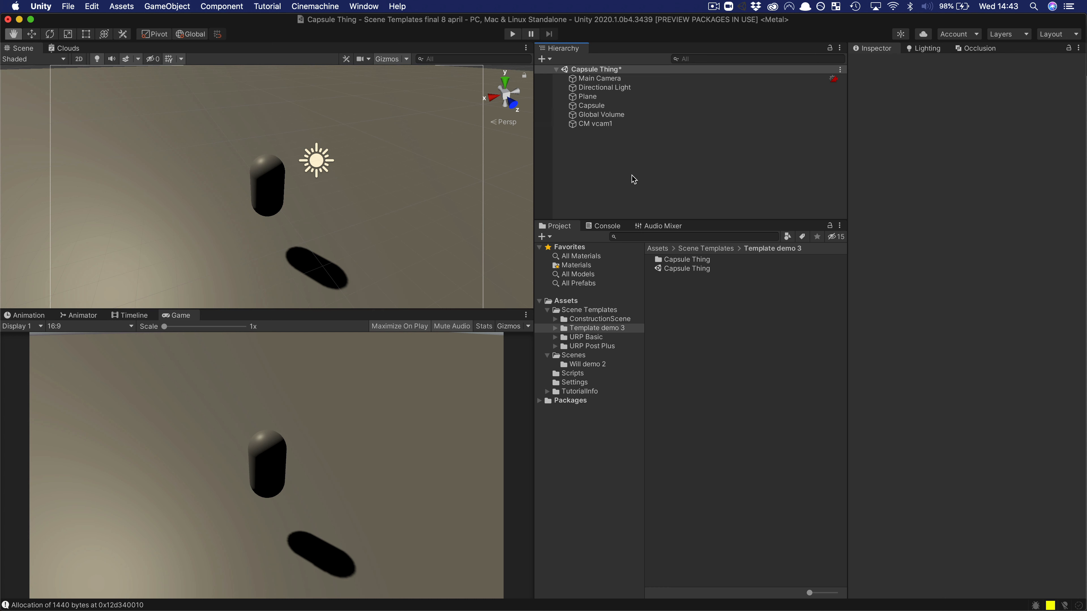
Save the Capsule as a prefab in the Template demo 3 folder and create a material named GreenCapsule there
drag(592, 107, 713, 301)
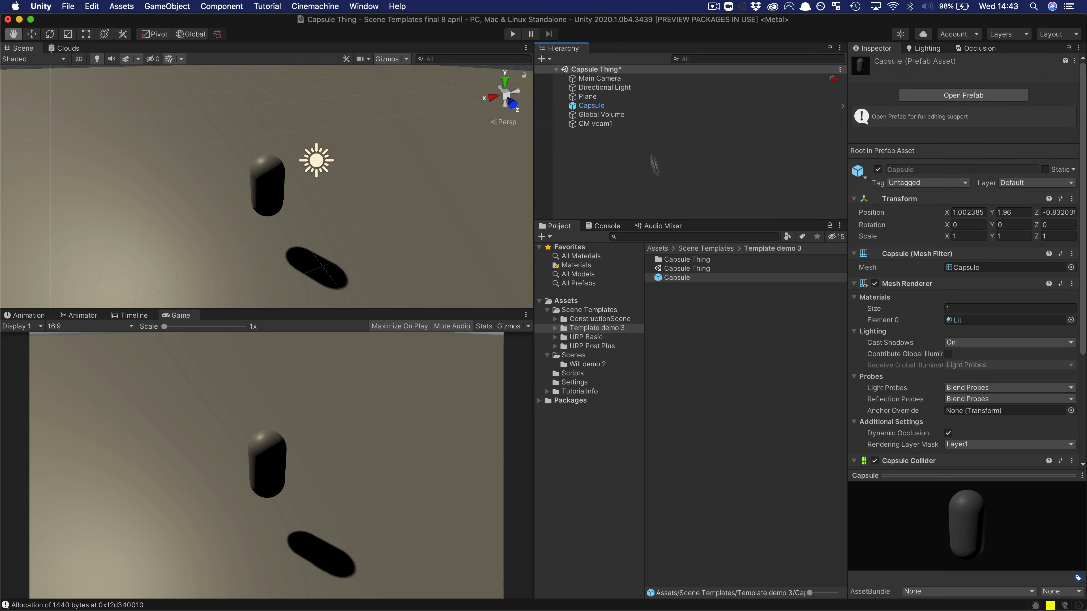
click(543, 236)
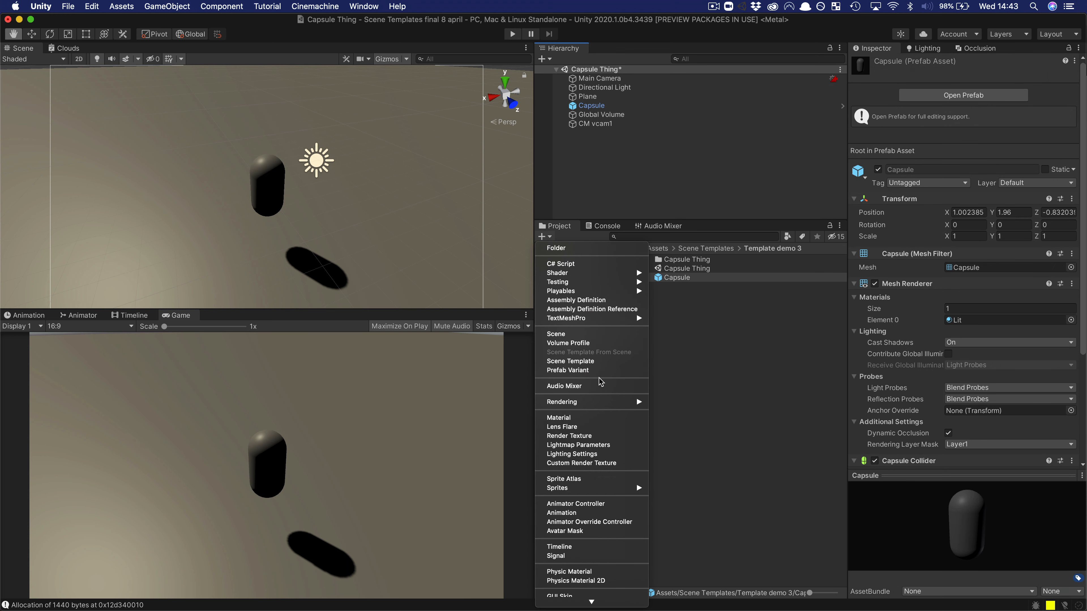
click(574, 418)
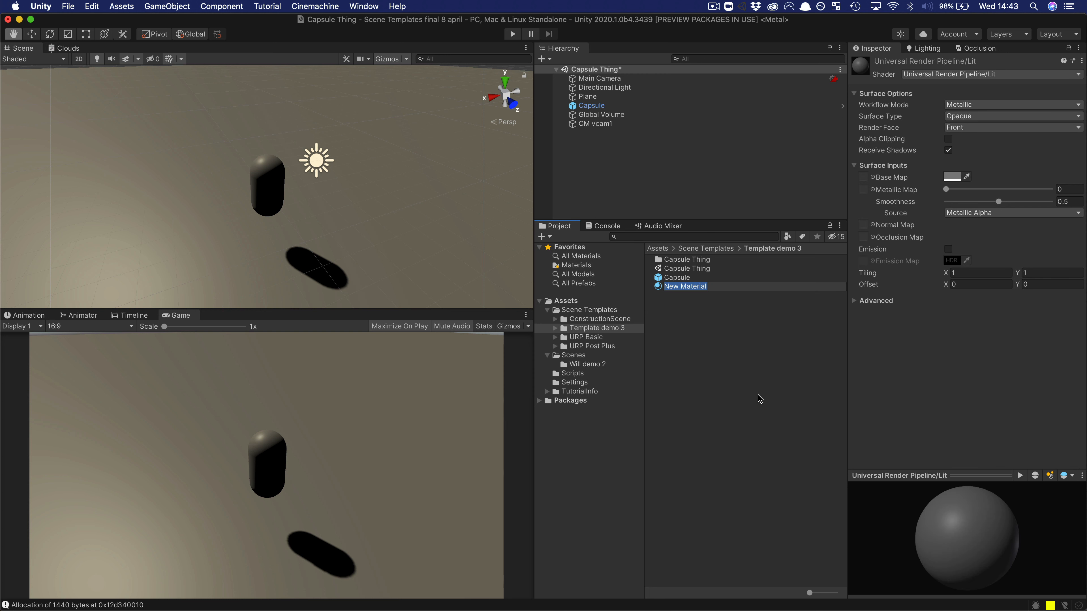
text(GreenCapsule)
key(Return)
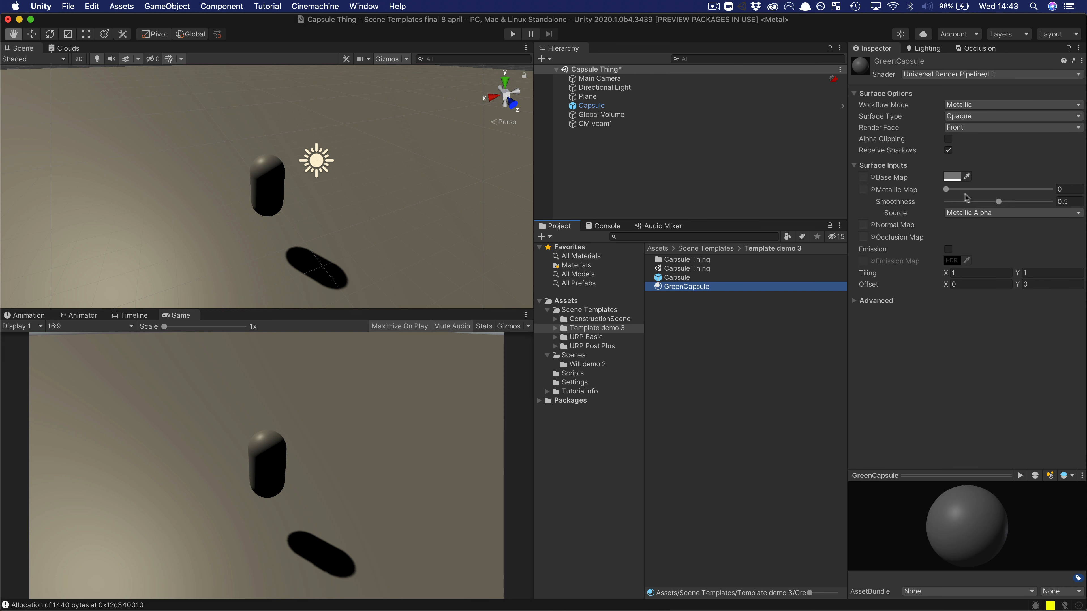
Set the GreenCapsule material's Base Map color to light green and apply it to the Capsule in the scene
click(952, 176)
click(992, 217)
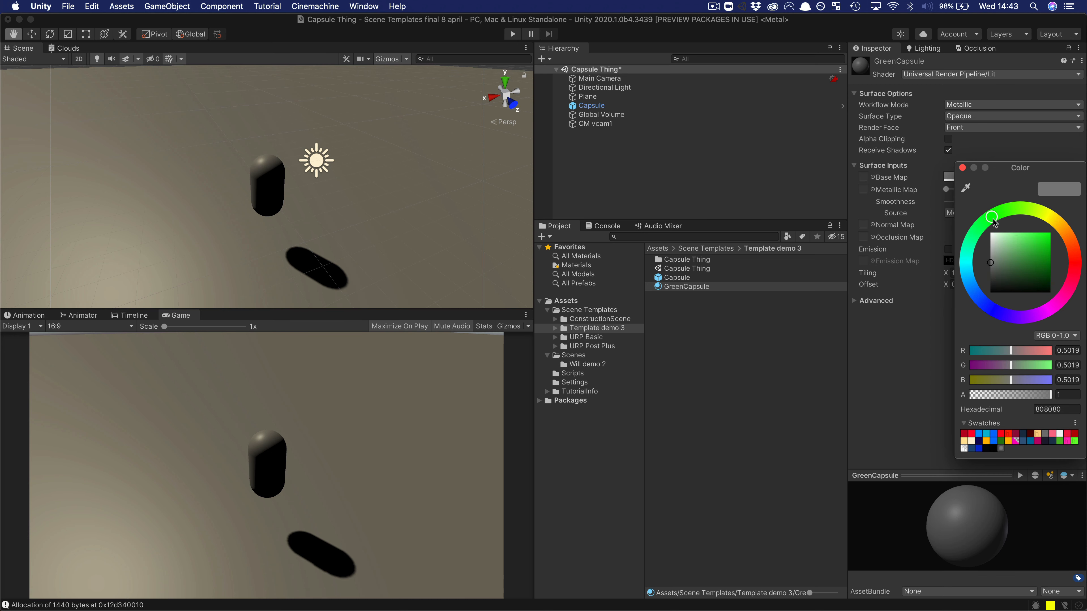
click(1021, 232)
click(963, 167)
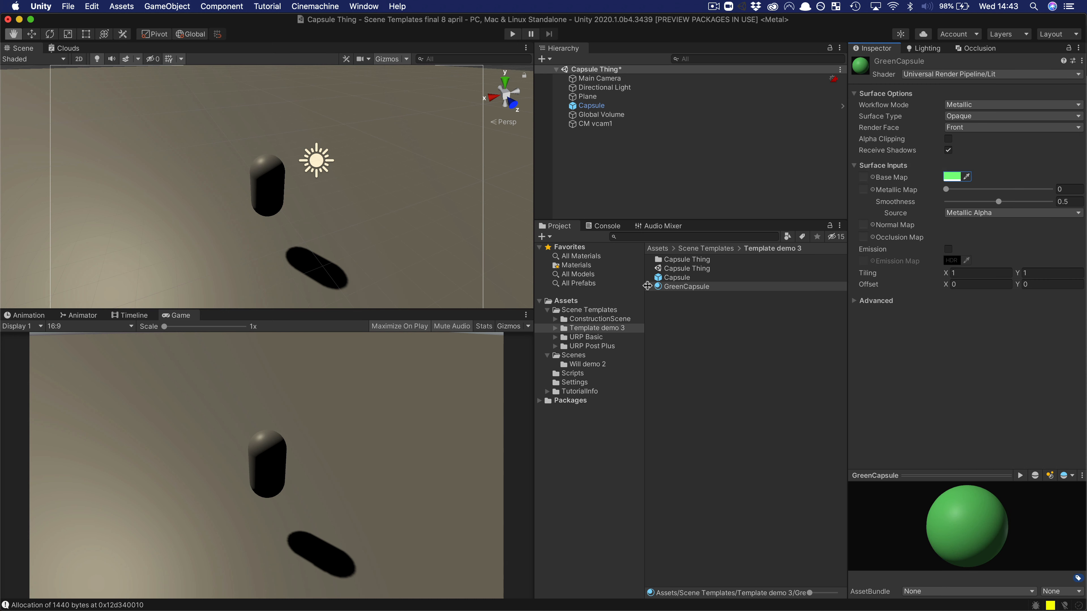
drag(685, 287, 584, 107)
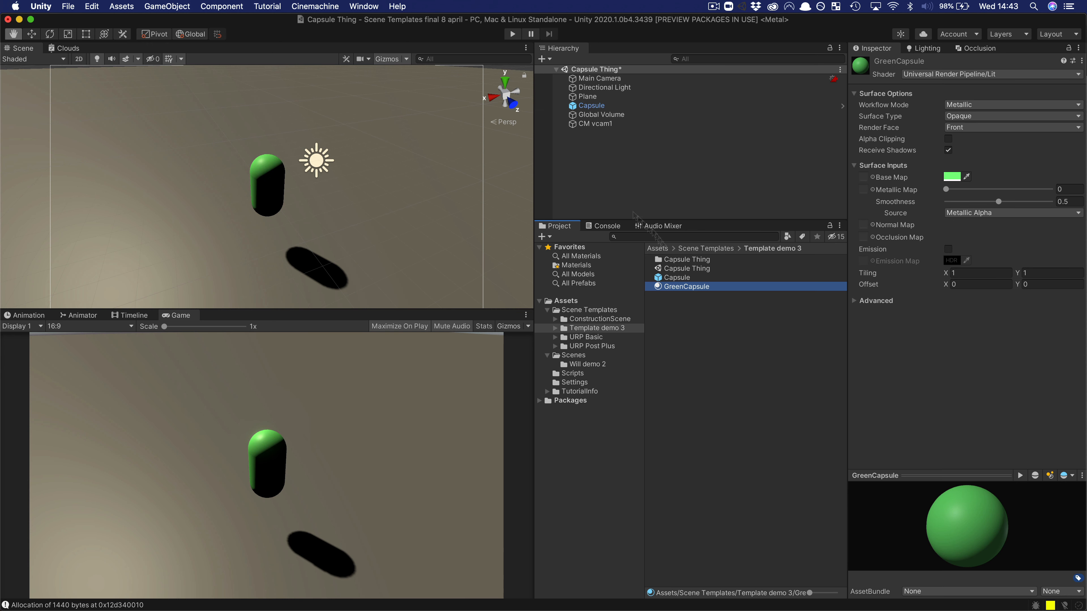
Create a second material named Ground in the Template demo 3 folder
click(544, 237)
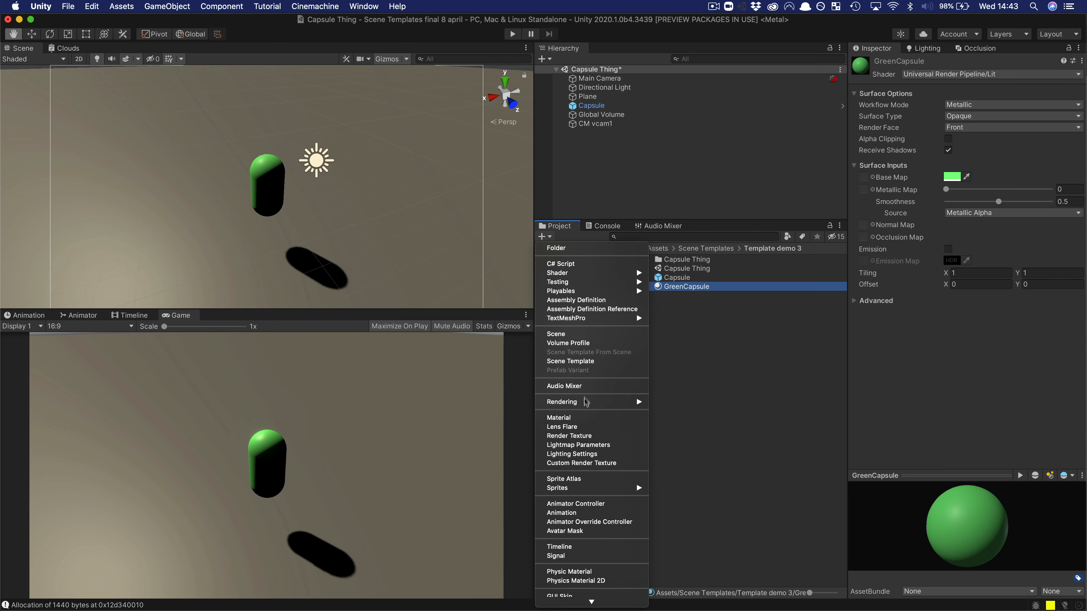
click(582, 418)
text(G)
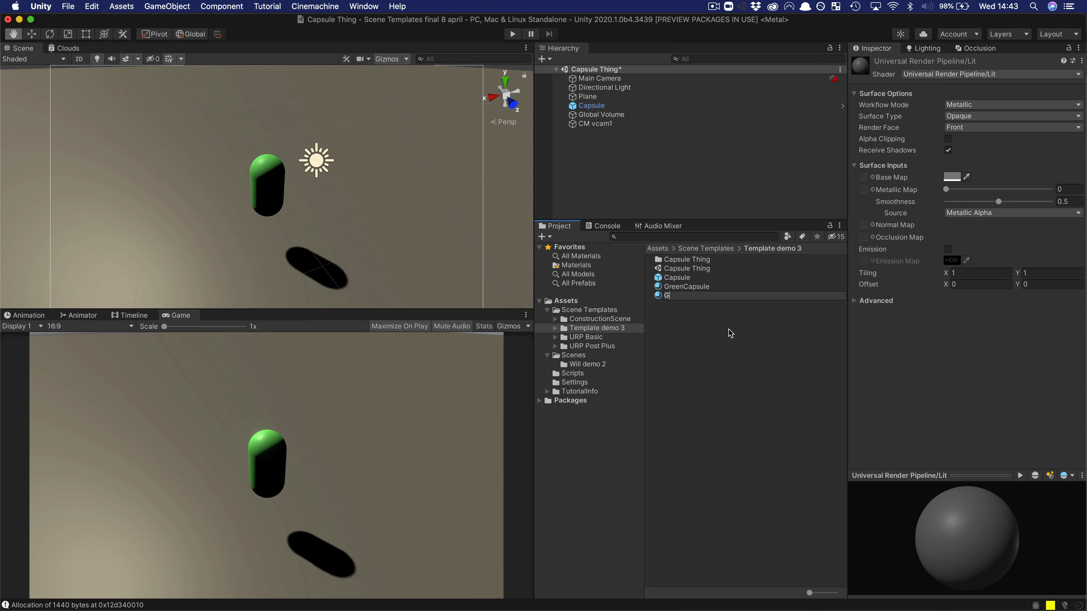
text(round)
key(Return)
Set the Ground material's Base Map color to pale cyan C2FFF7 and apply it to the plane
click(952, 177)
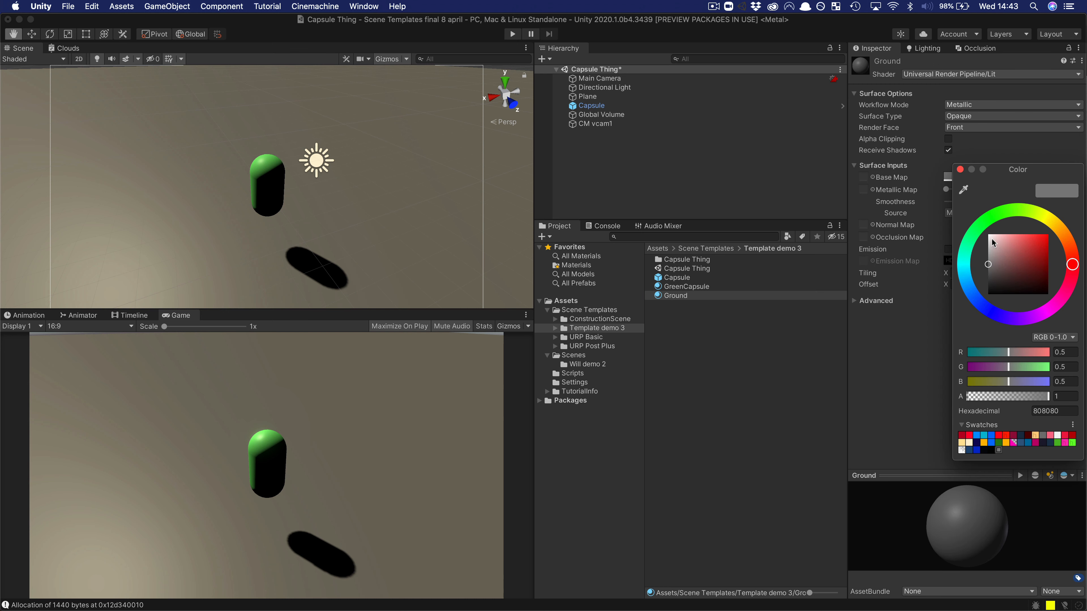
click(964, 256)
click(1003, 232)
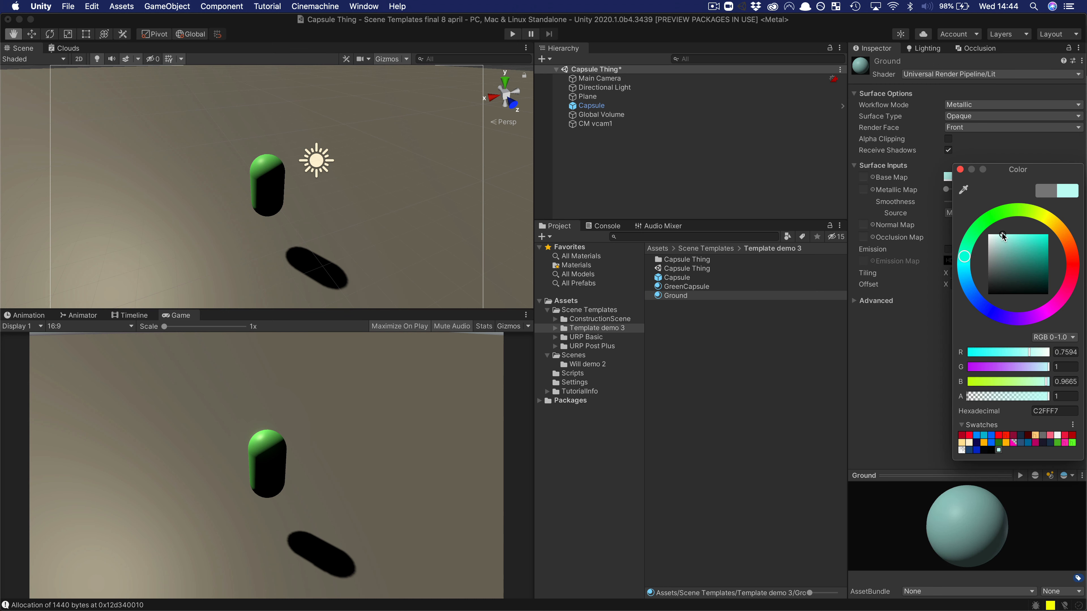
click(960, 169)
drag(664, 296, 506, 246)
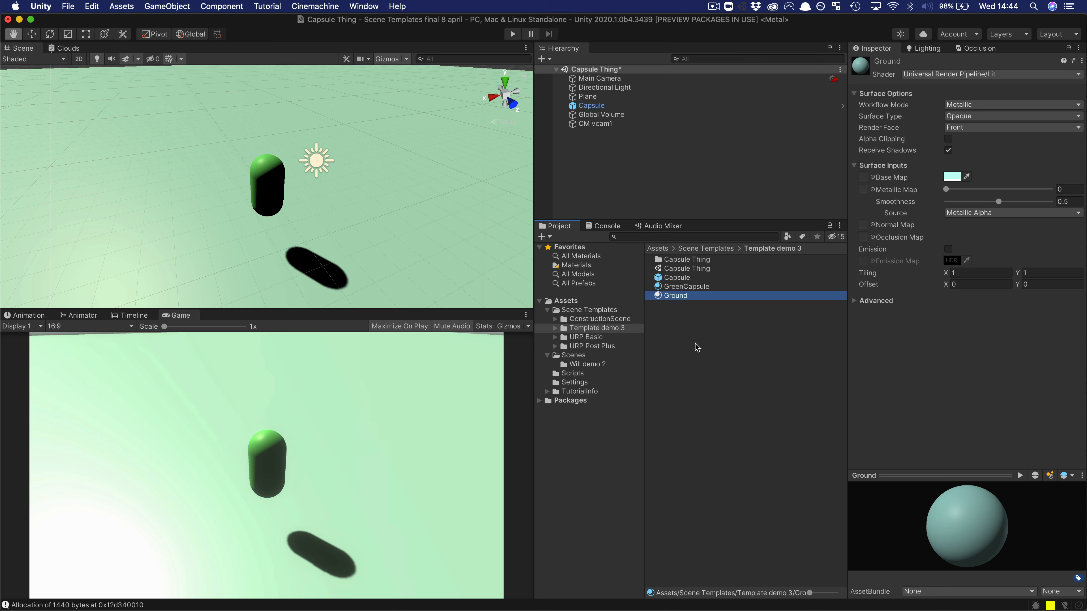
Save the current scene and create a scene template from the Capsule Thing scene asset in the Template demo 3 folder
key(super+s)
click(67, 6)
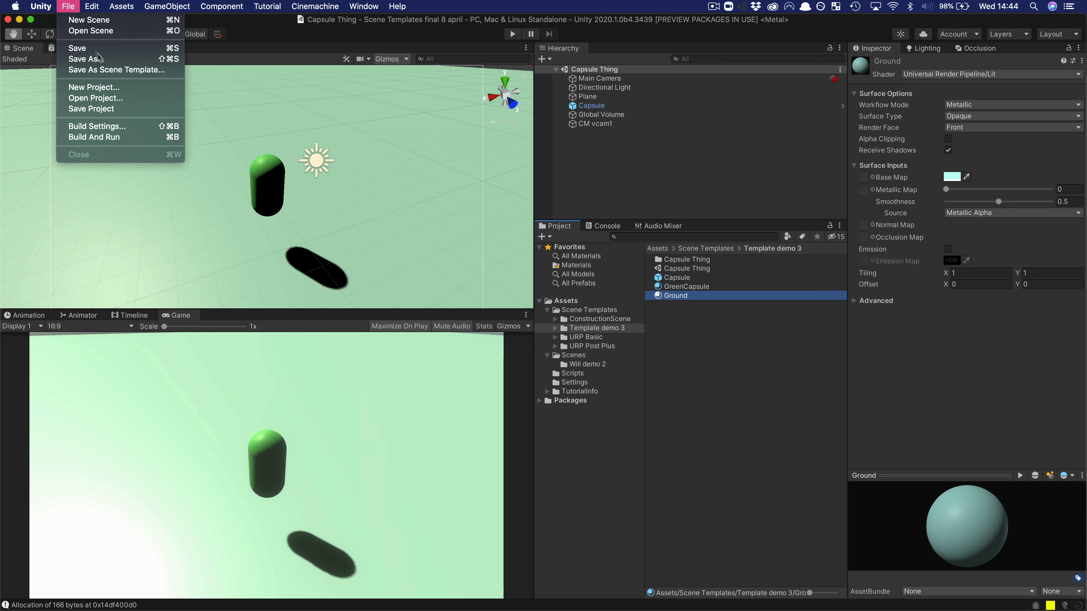
click(67, 6)
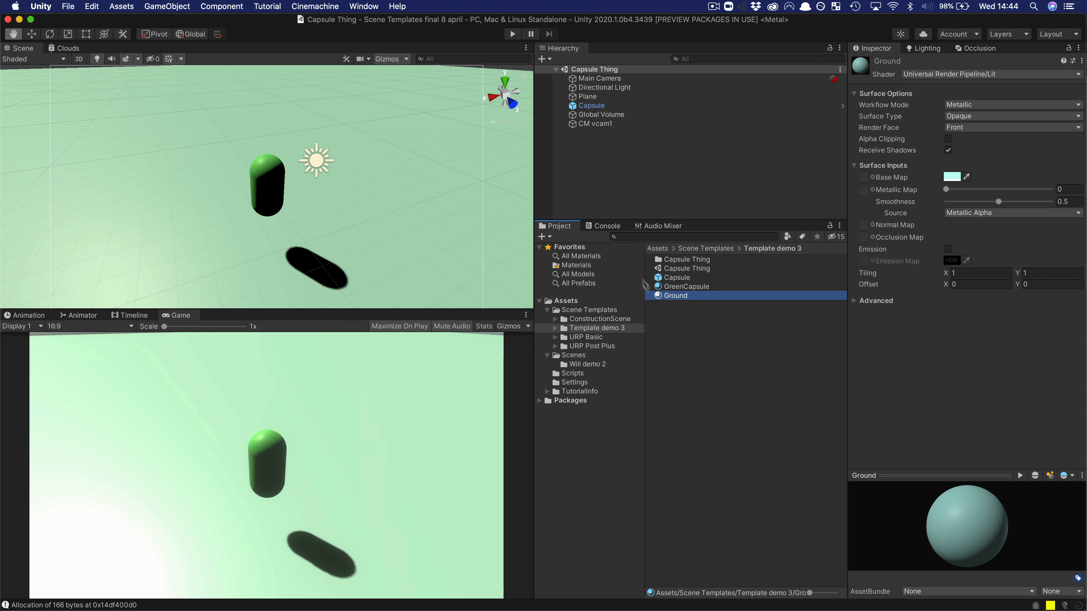
click(665, 268)
right_click(664, 268)
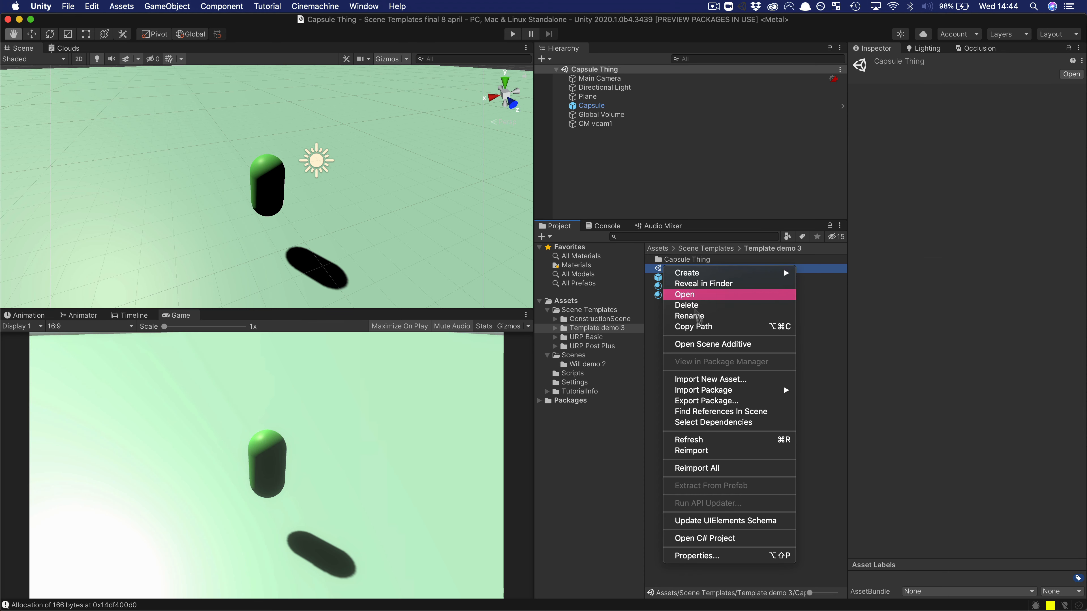
mouse_move(775, 273)
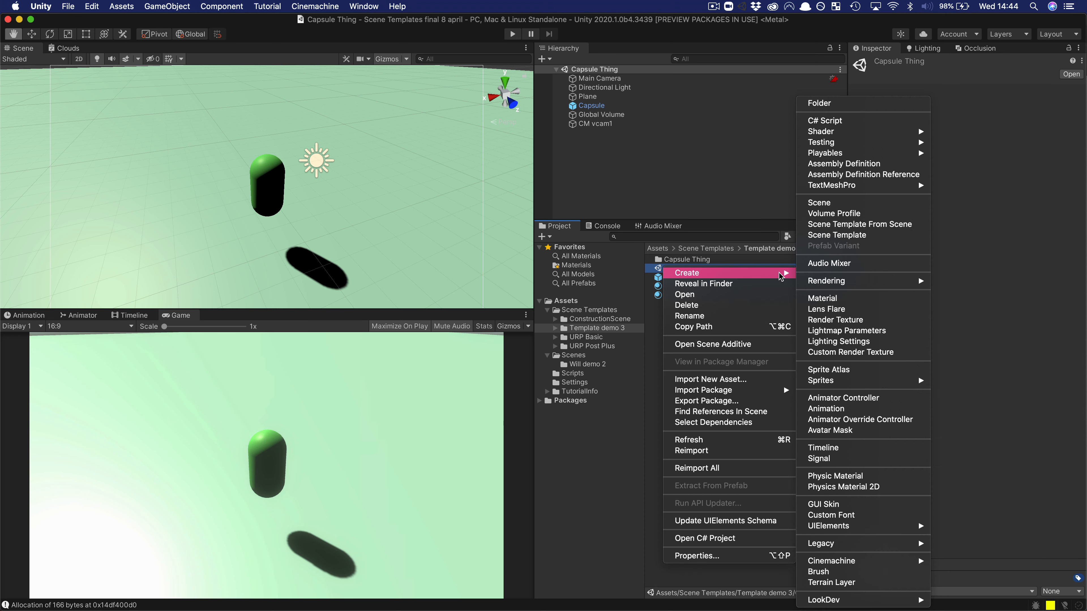
click(865, 226)
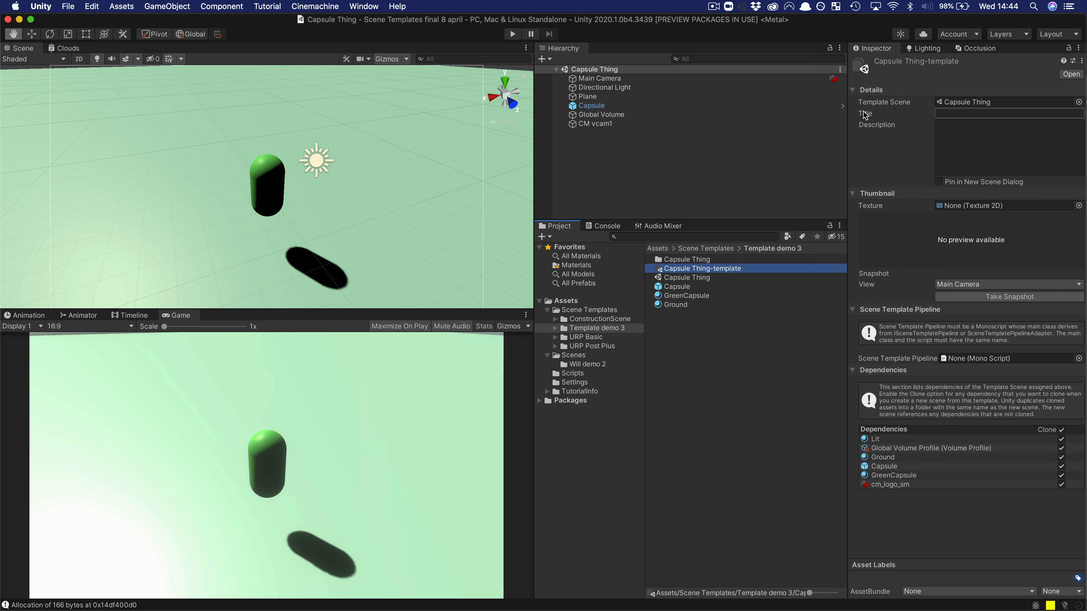
Title the new template "Capsule Template" and describe it as "A simple scene with a capsule and some bloom."
click(970, 104)
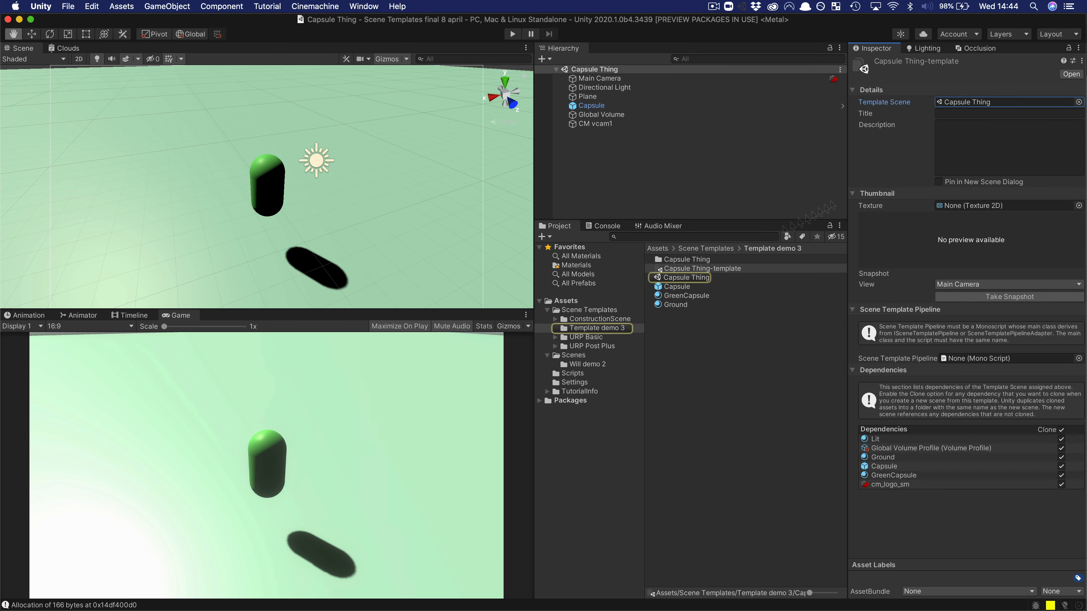
click(955, 113)
text(Caps)
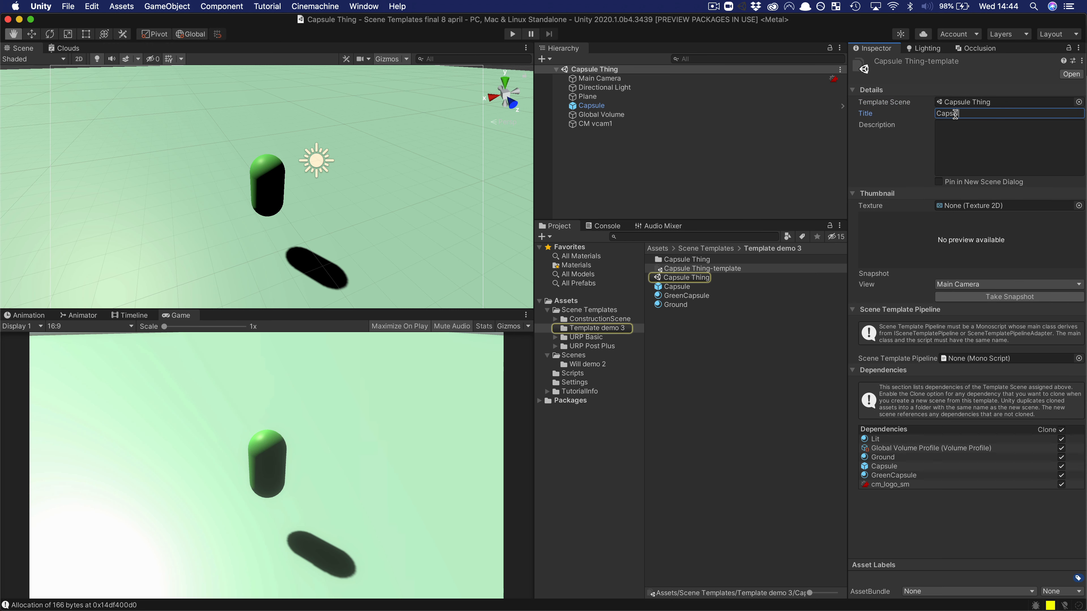
text(ule Templat)
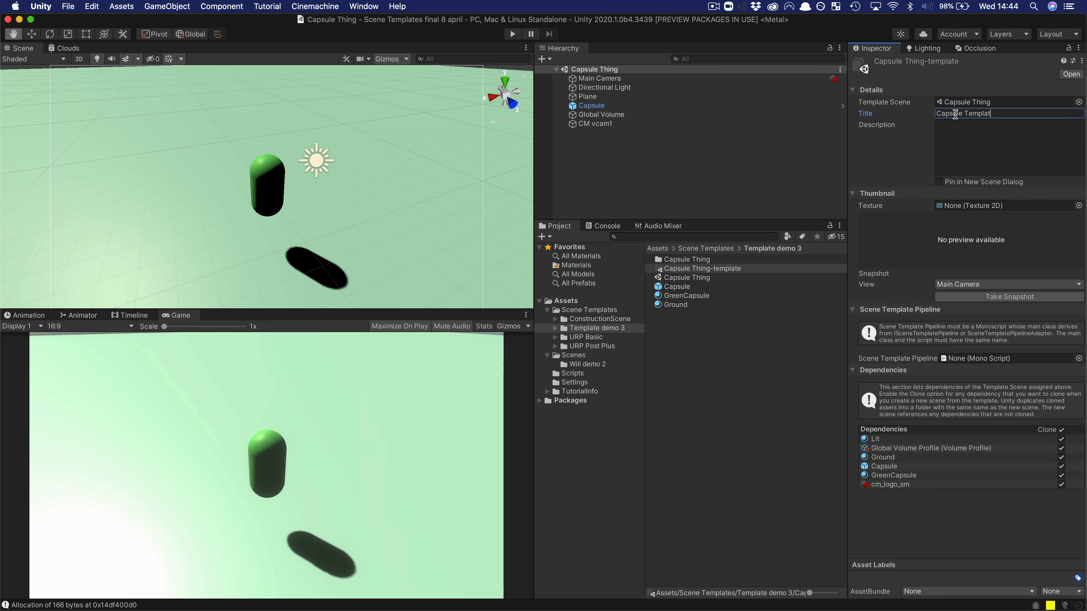
text(e)
click(959, 137)
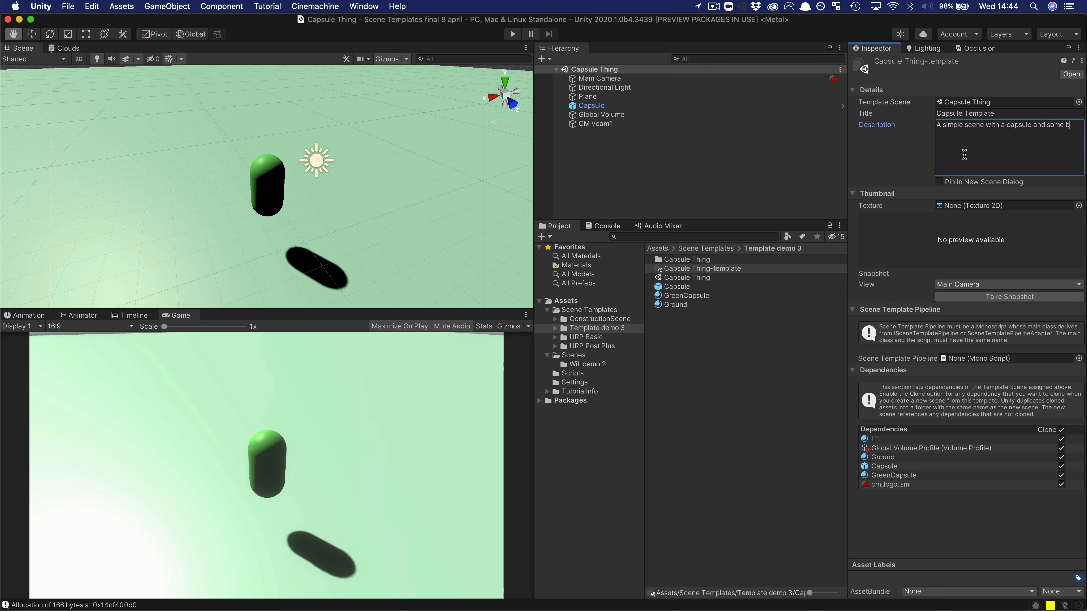
text(m.)
Take a Main Camera snapshot as the template's thumbnail and pin the template in the New Scene dialog
click(1000, 298)
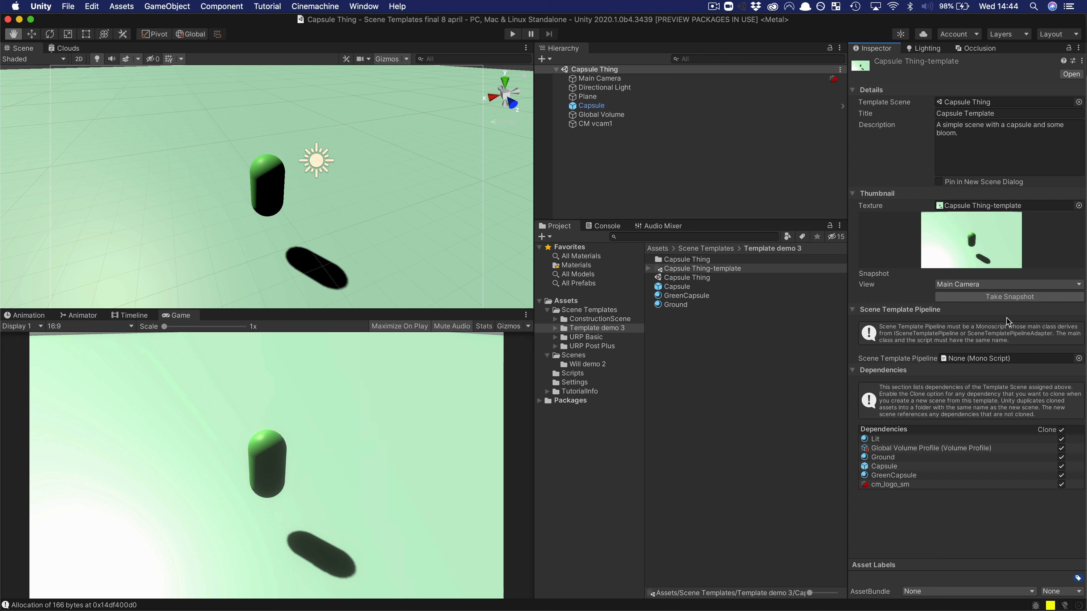
click(940, 182)
click(715, 494)
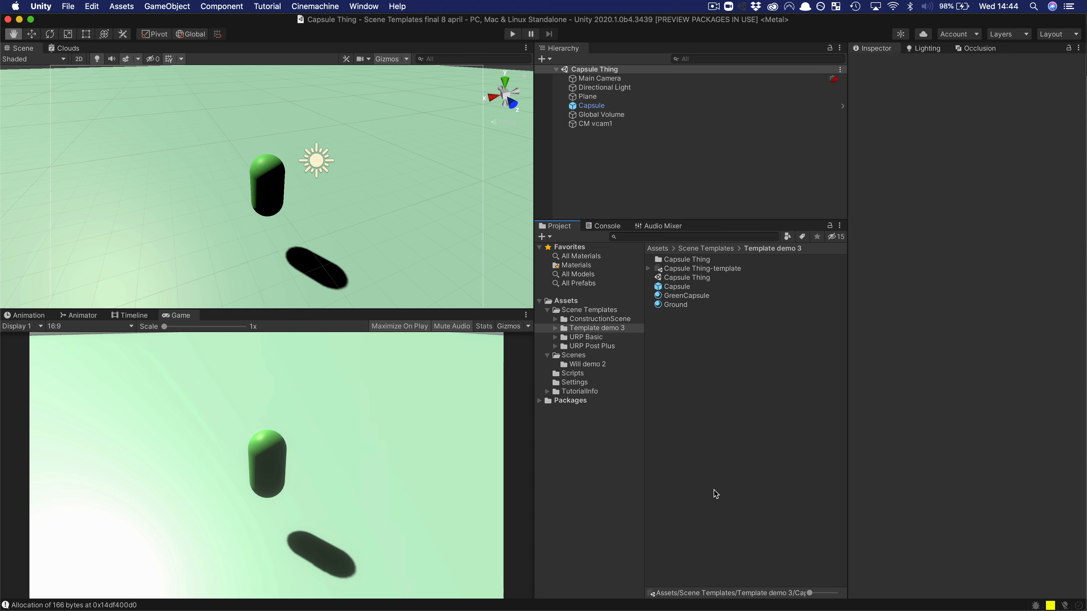
Unpin Capsule Template in the New Scene dialog and try pinning and unpinning the Construction Scene template
key(super+n)
click(727, 466)
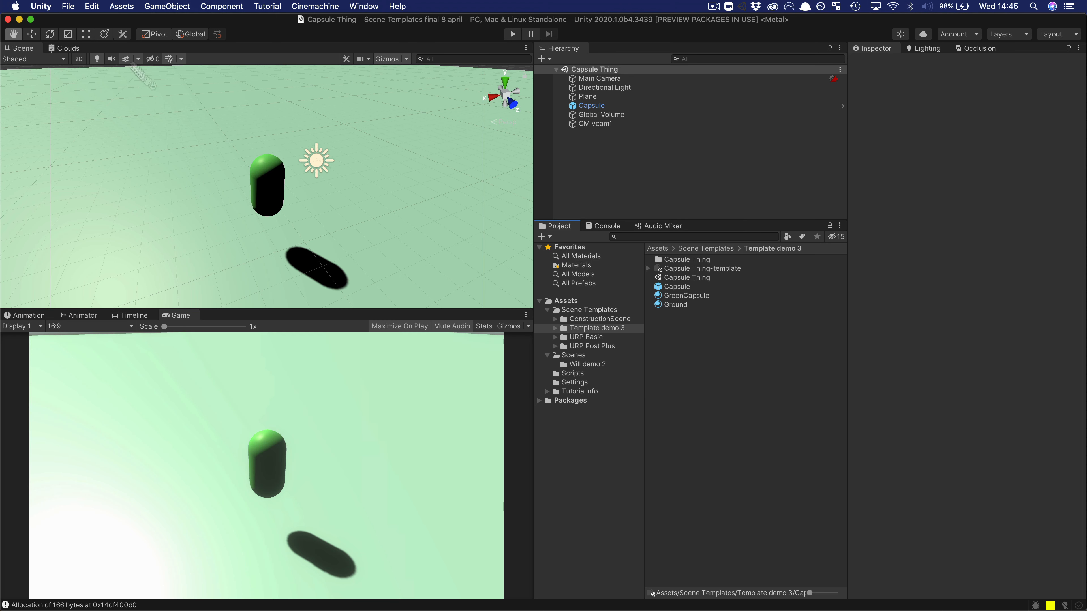
click(68, 6)
click(104, 23)
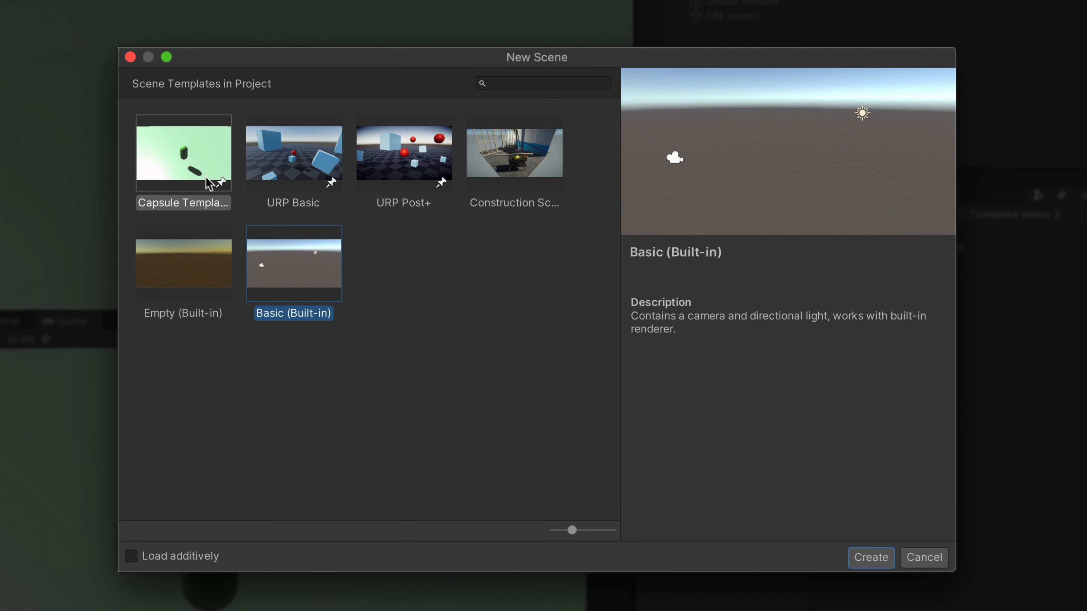
click(221, 184)
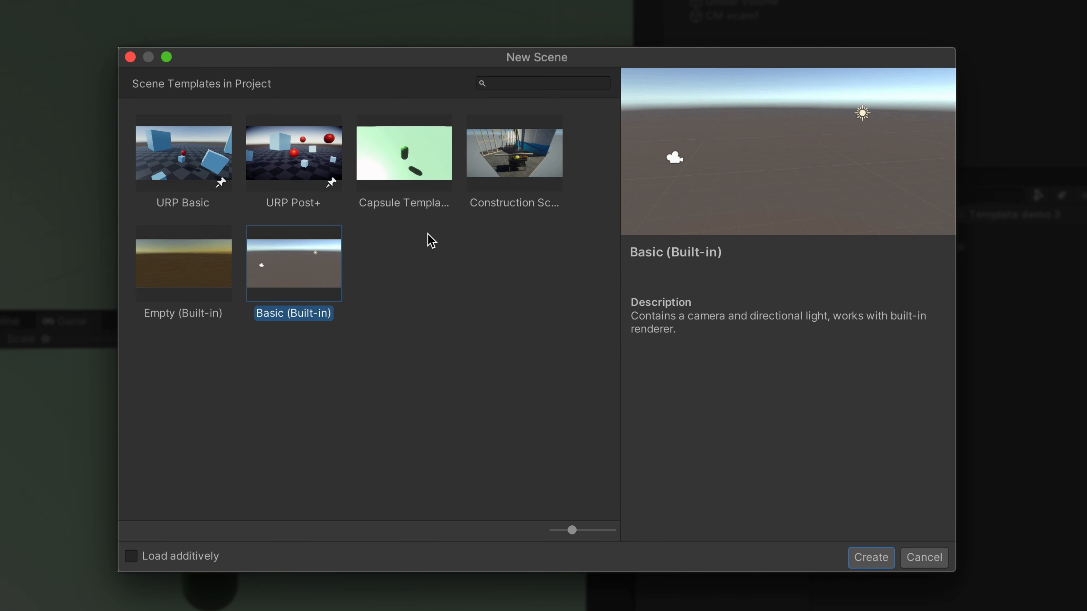
click(552, 183)
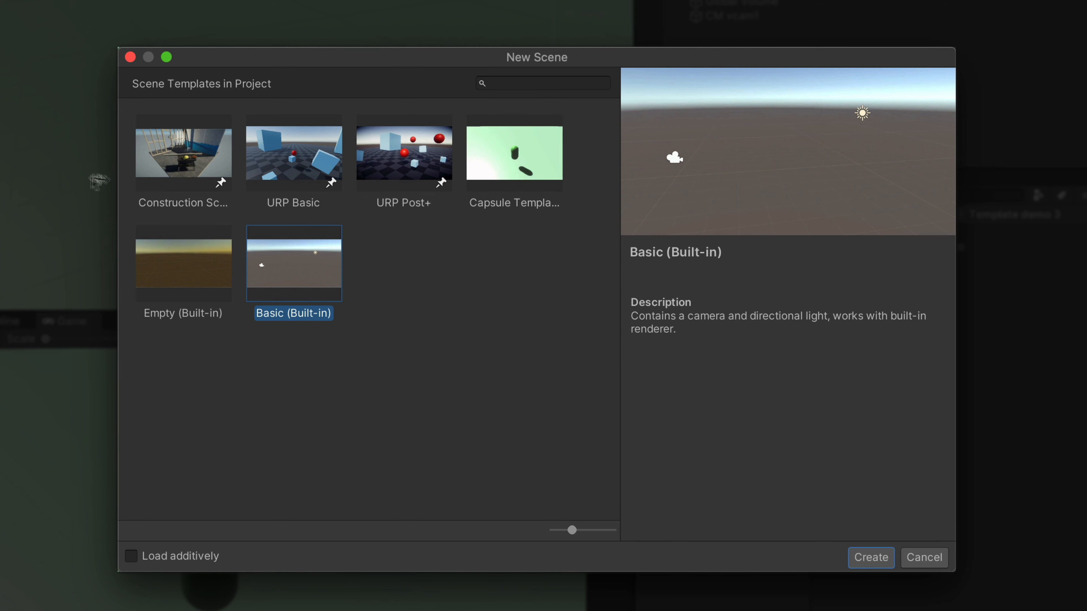
click(221, 183)
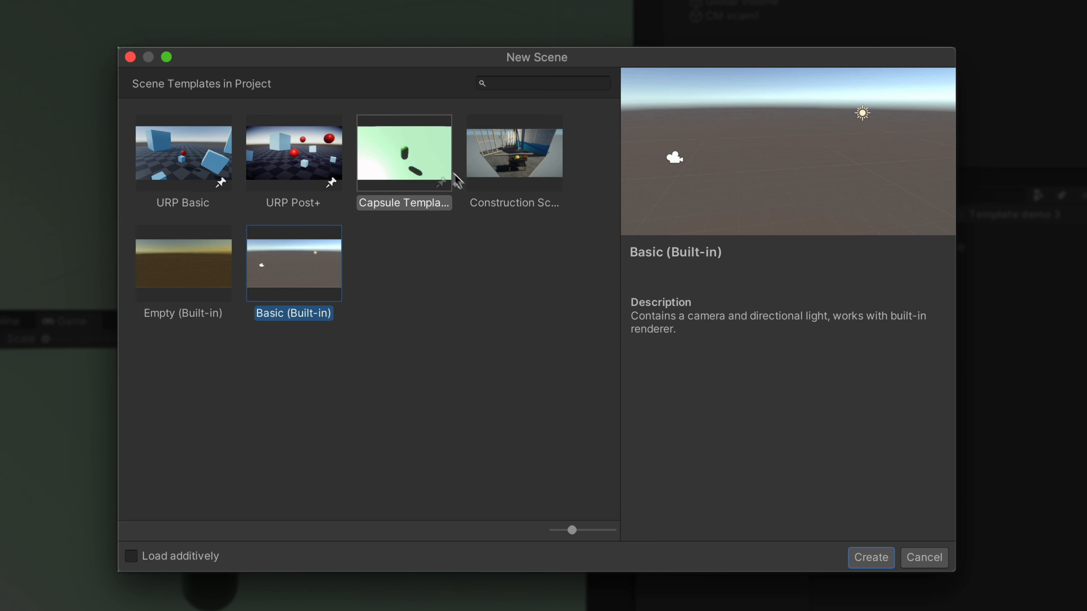
Open Capsule Template's settings for editing from the New Scene dialog and locate its asset in the project
click(417, 151)
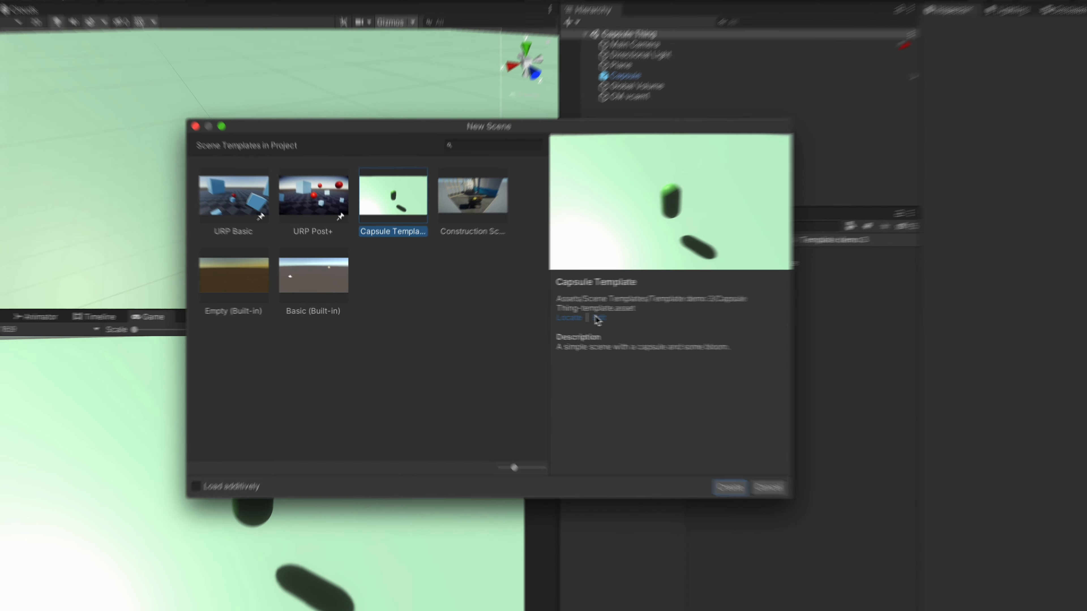
click(664, 322)
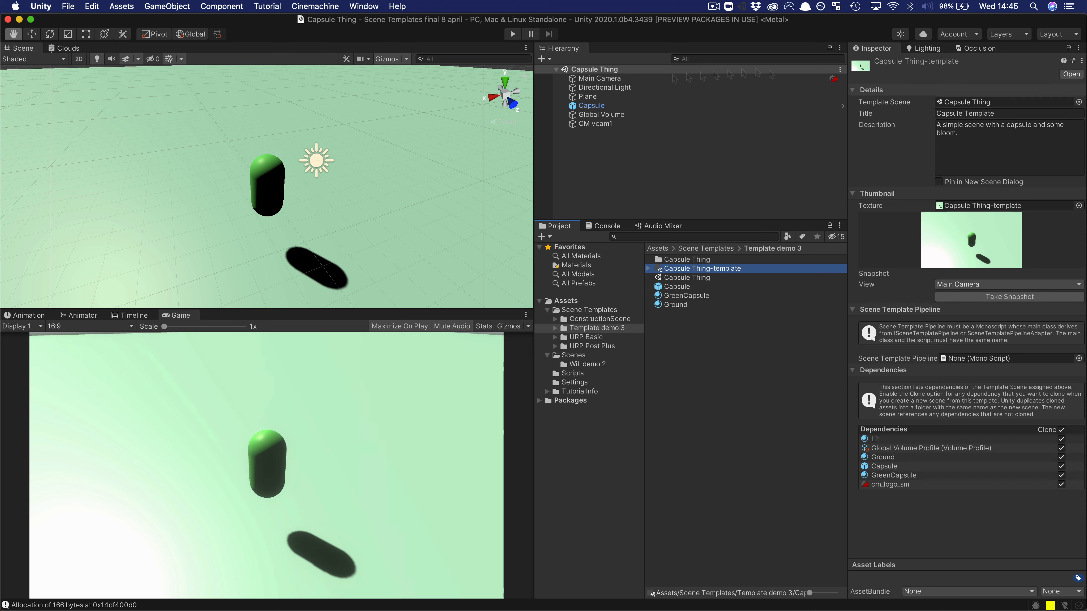
key(super+n)
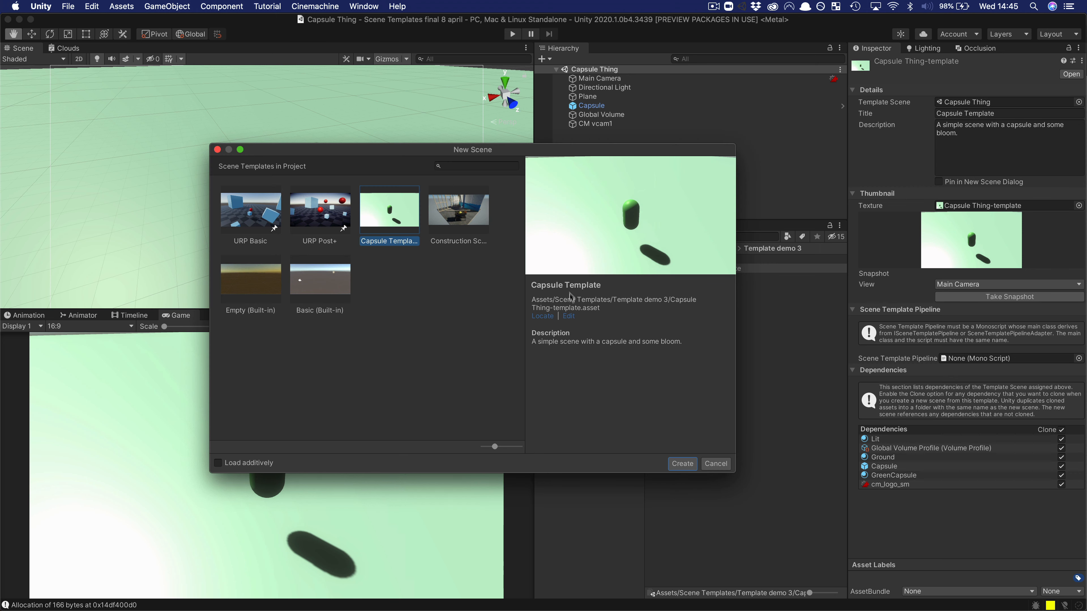
click(542, 317)
drag(624, 150, 477, 156)
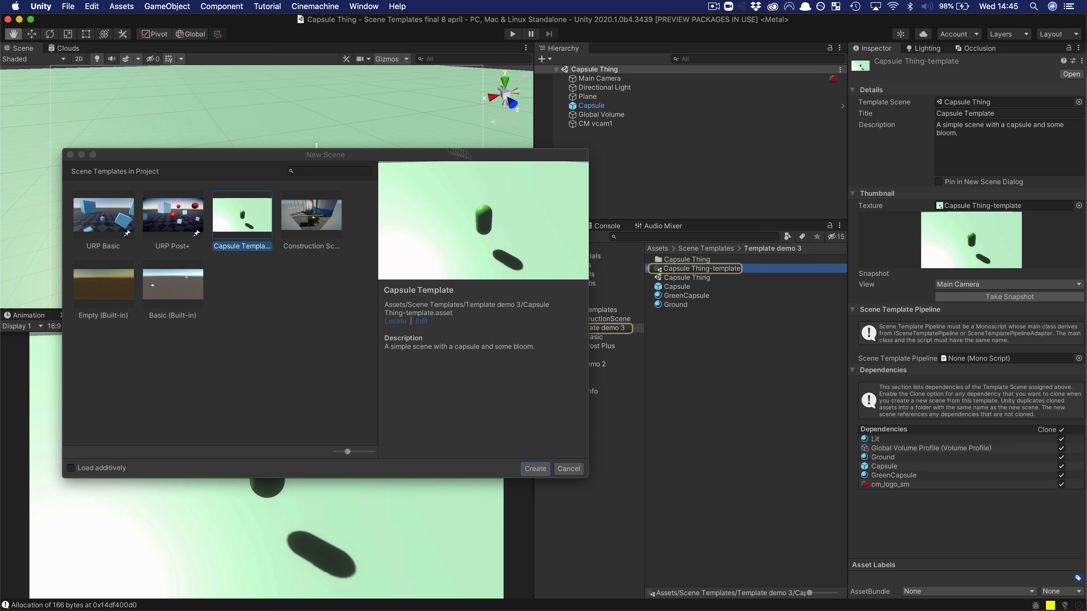
drag(396, 155, 536, 126)
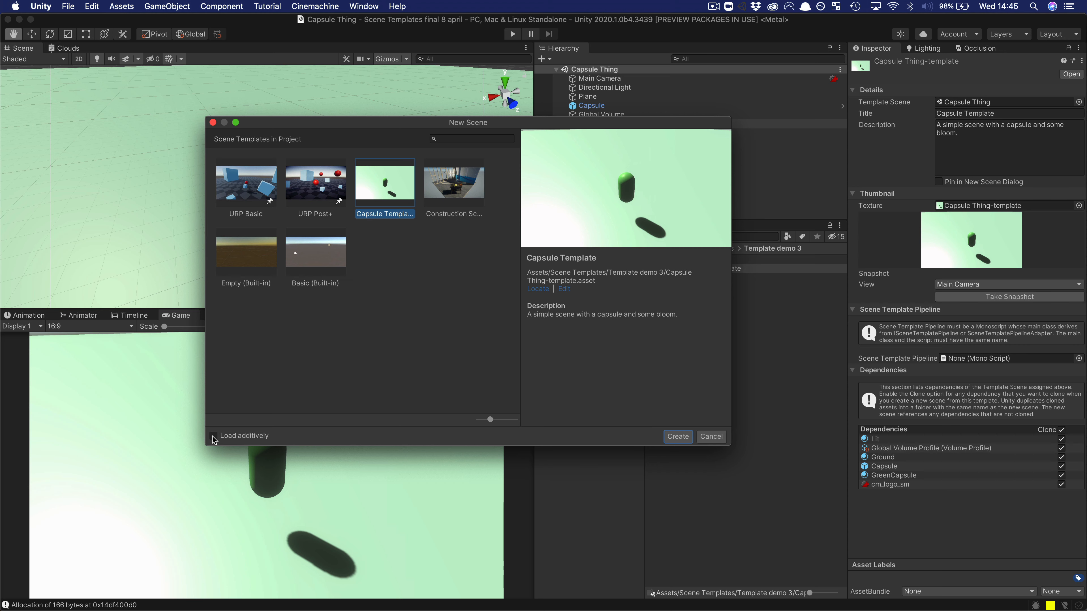
drag(350, 123, 450, 146)
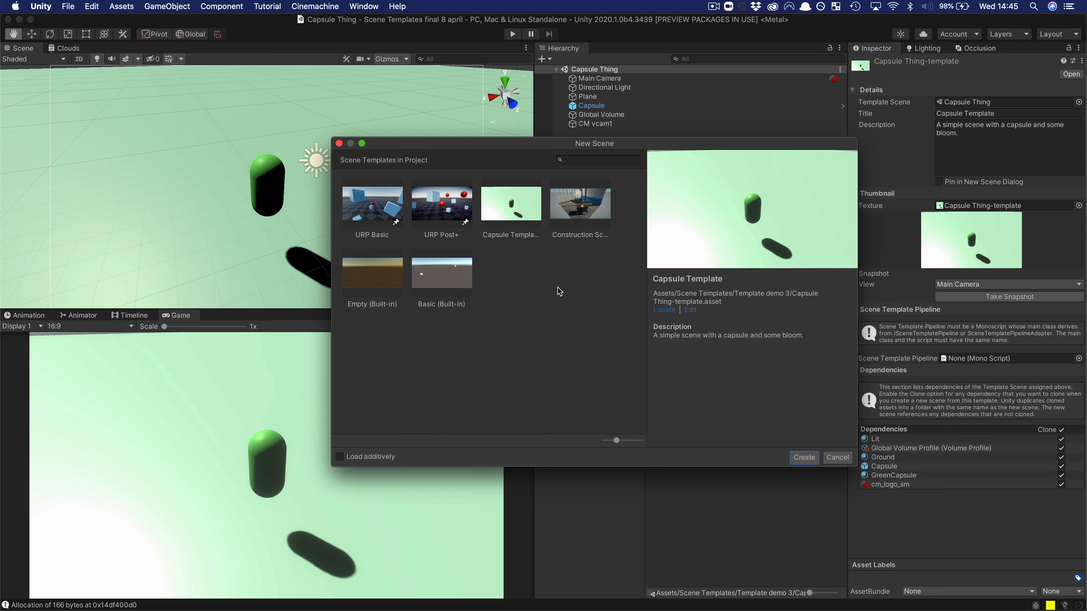
Create a new scene from the Construction Scene template and save it as "Will demo 3" in the Scenes folder
click(593, 207)
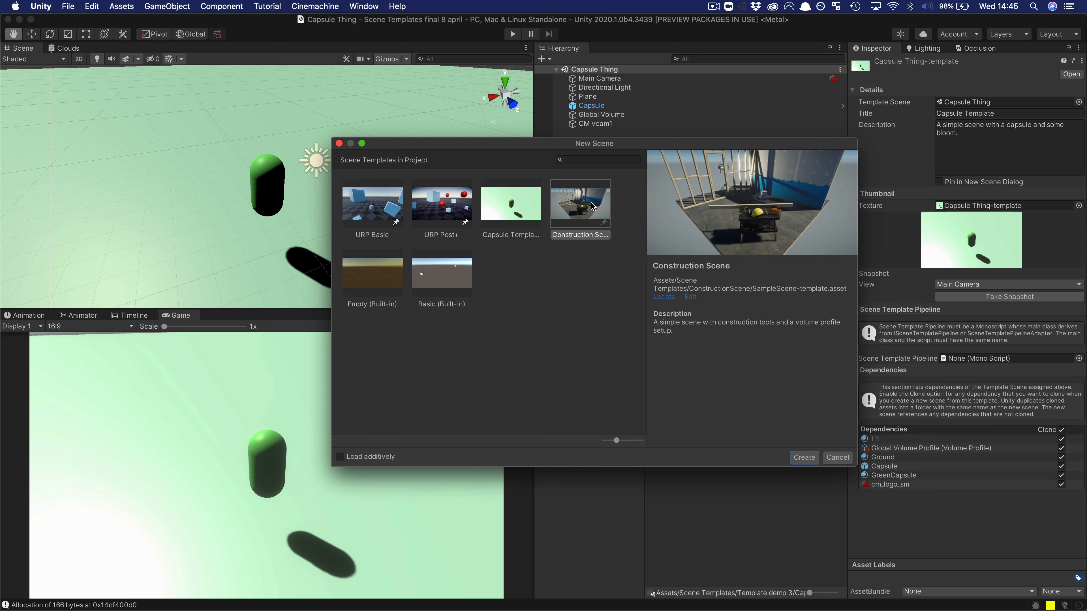
click(803, 457)
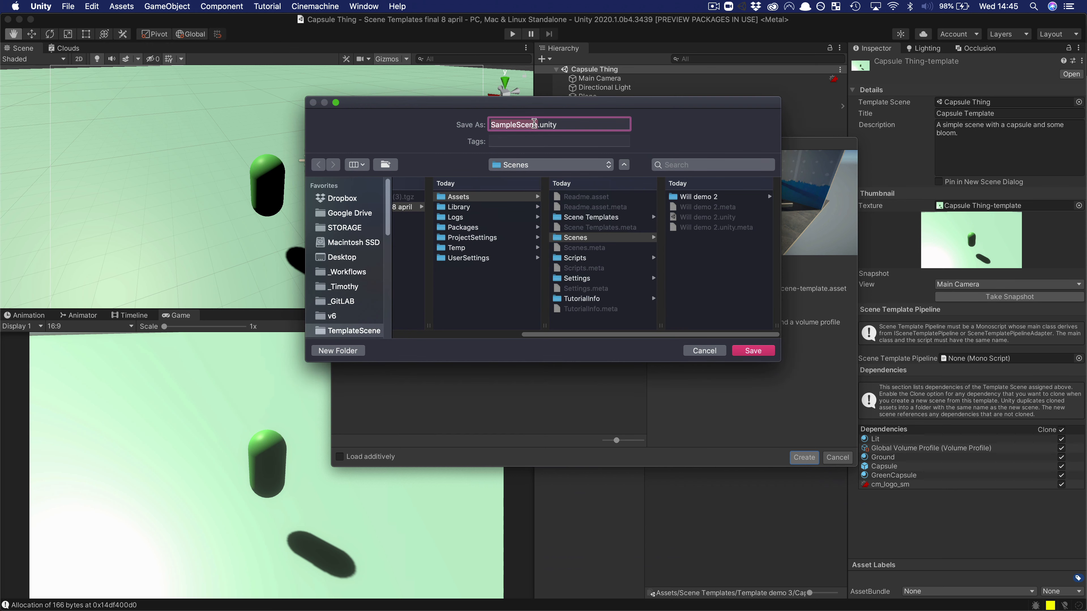
click(559, 239)
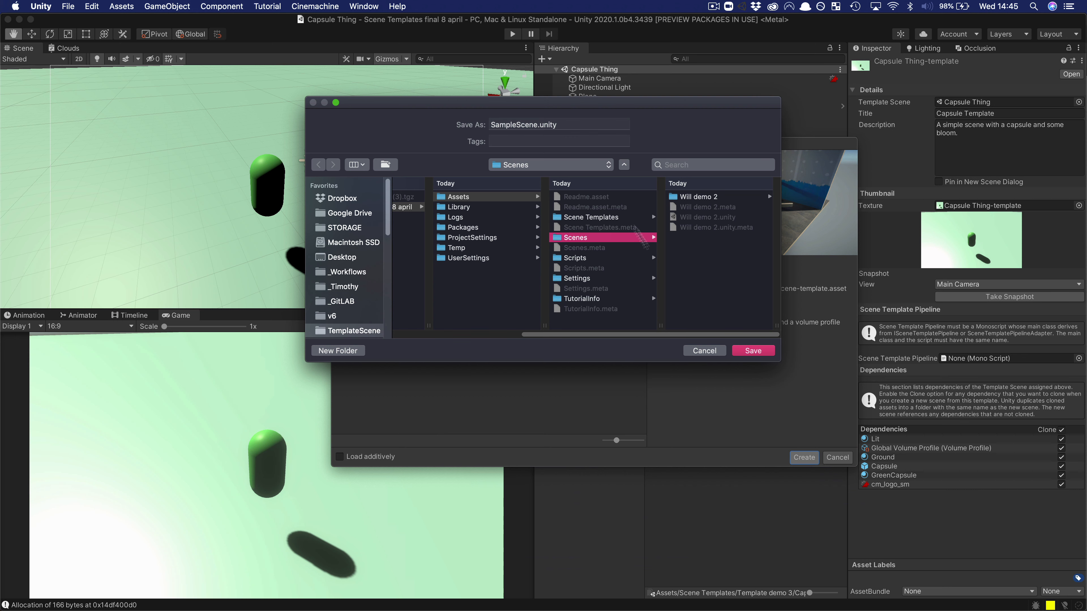
double_click(539, 124)
text(W)
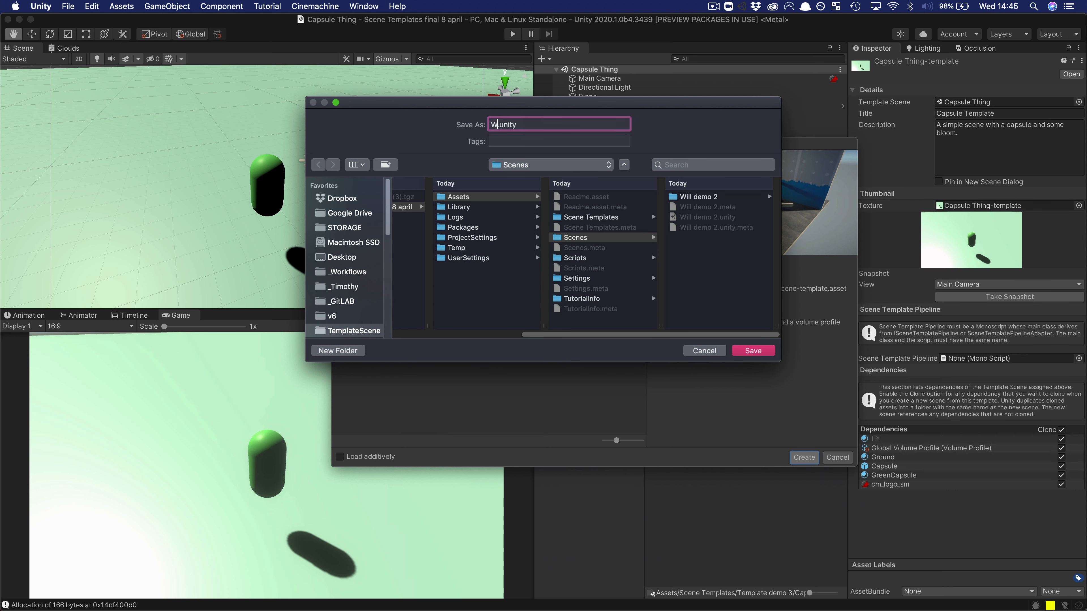
text(ill demo 3)
key(Return)
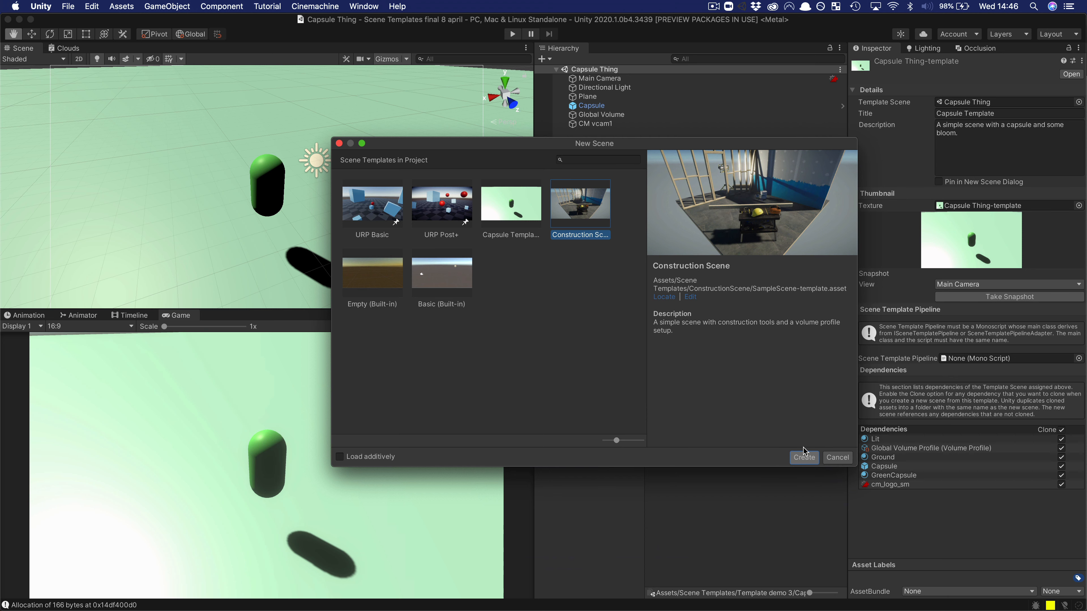
click(807, 461)
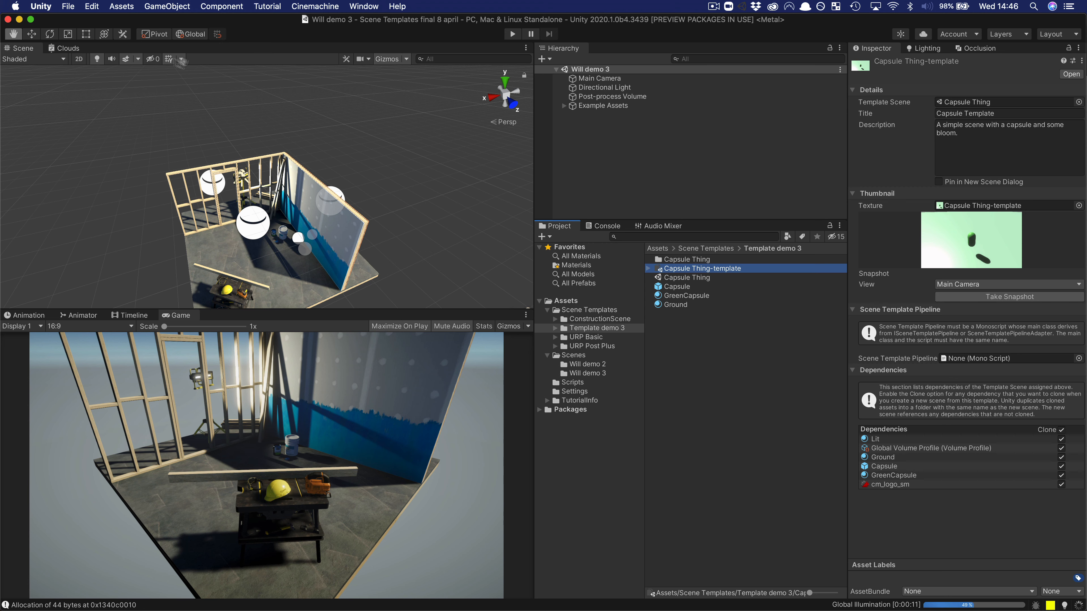
Additively load a new scene from the URP Post+ template, saved as "Will demo 3 other stuff" in the Scenes folder
click(68, 7)
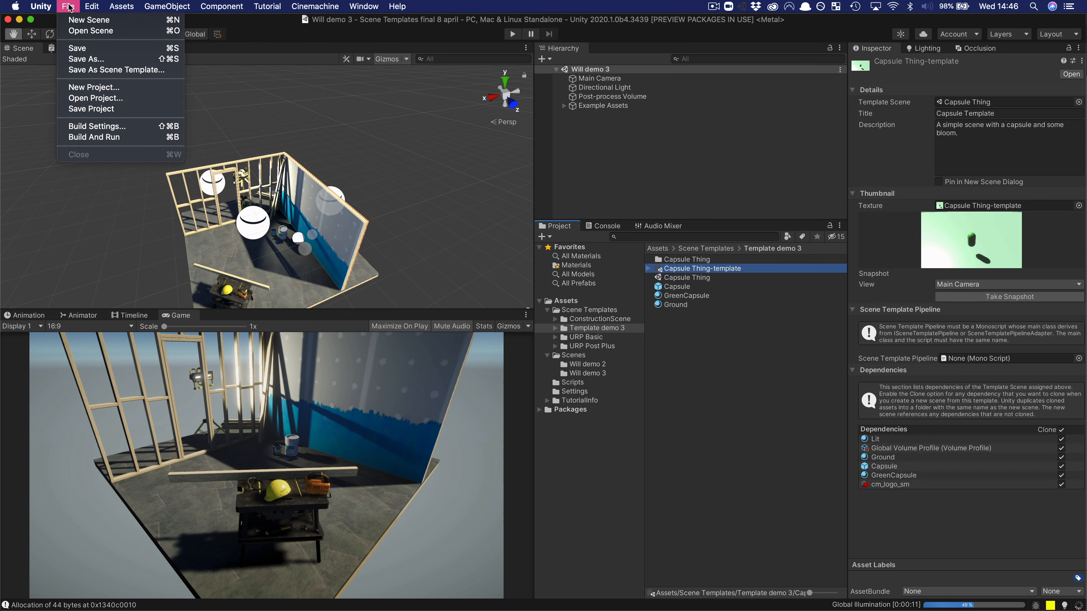
click(85, 20)
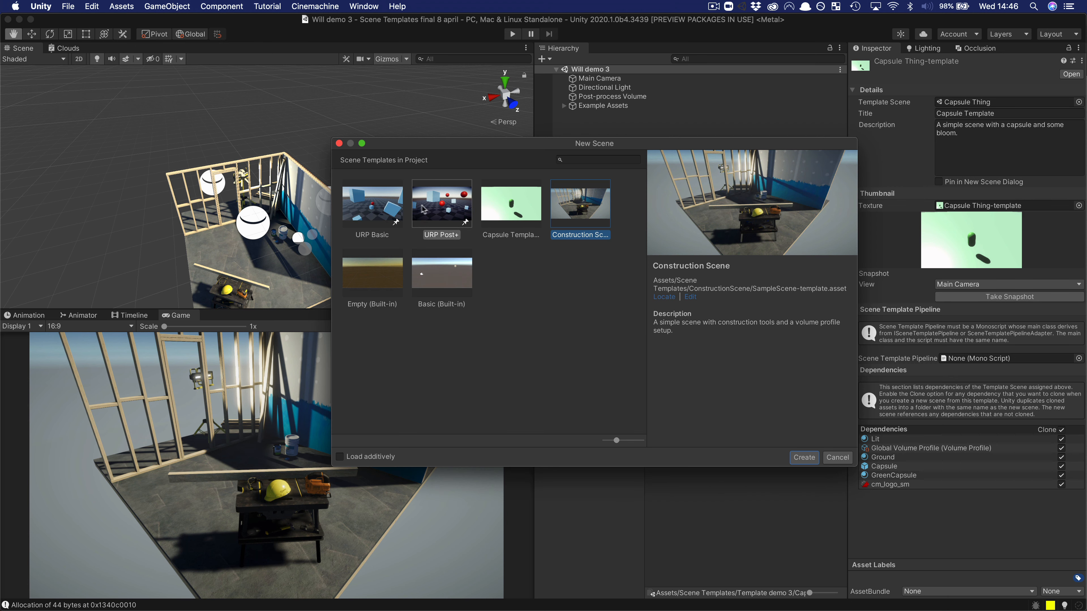
click(429, 209)
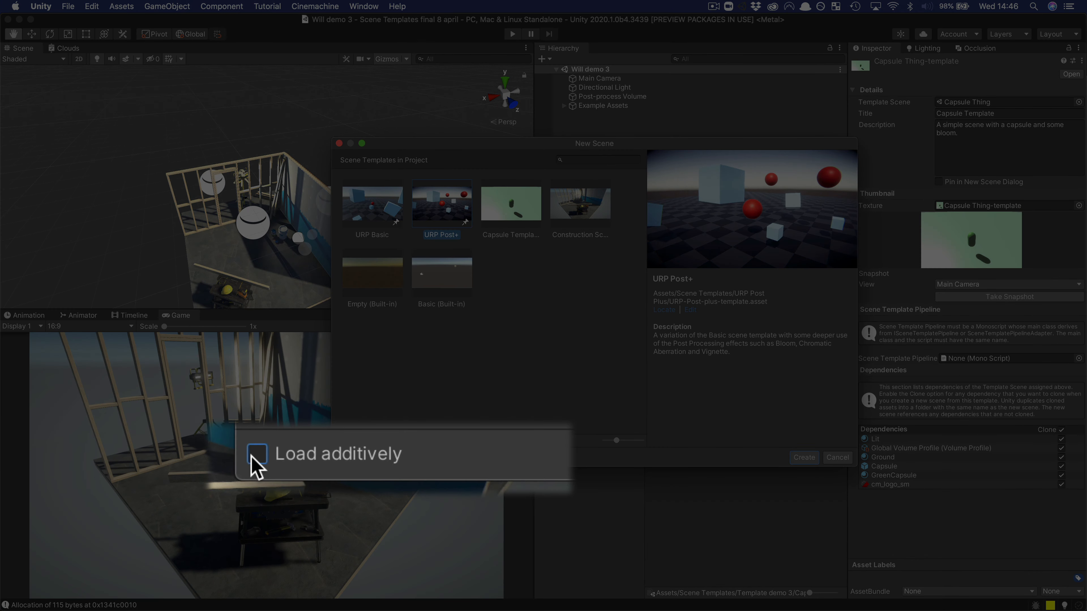
click(340, 456)
click(804, 457)
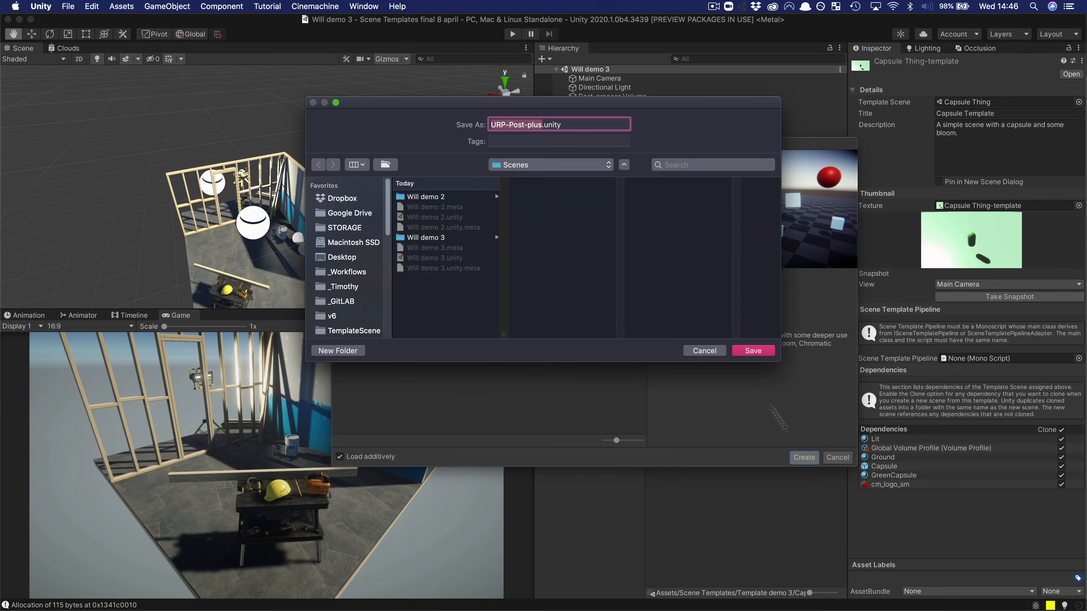
drag(650, 105, 711, 158)
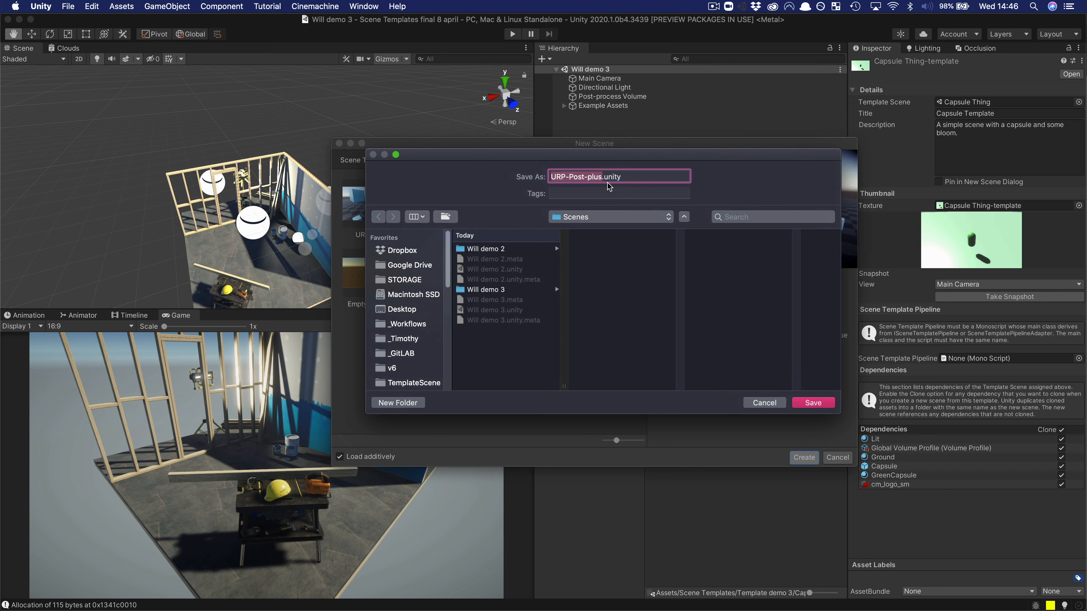
text(Will demo 3)
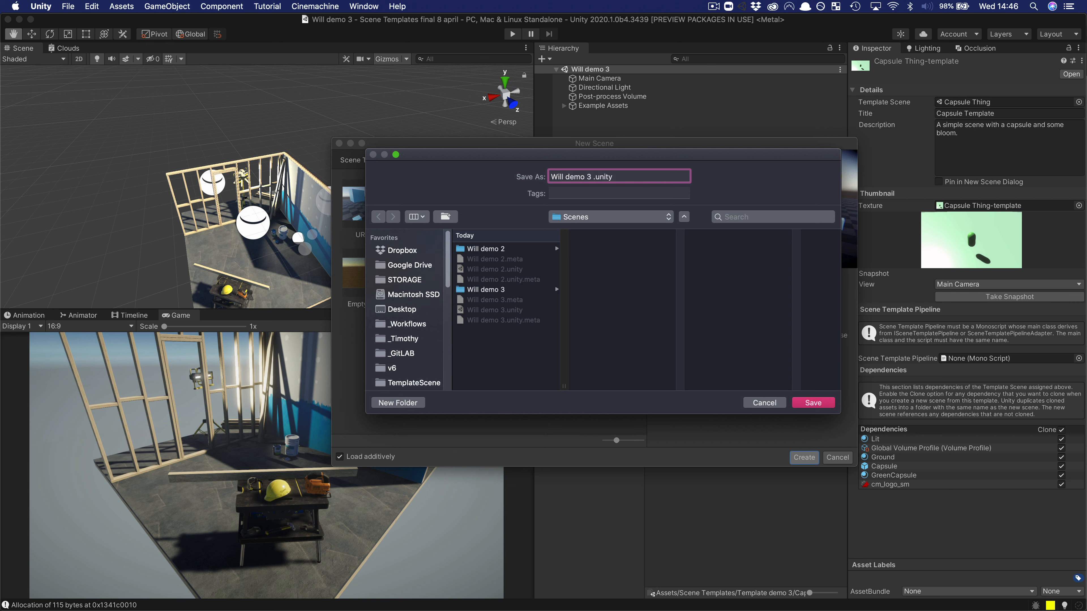
text( other stuff)
click(810, 403)
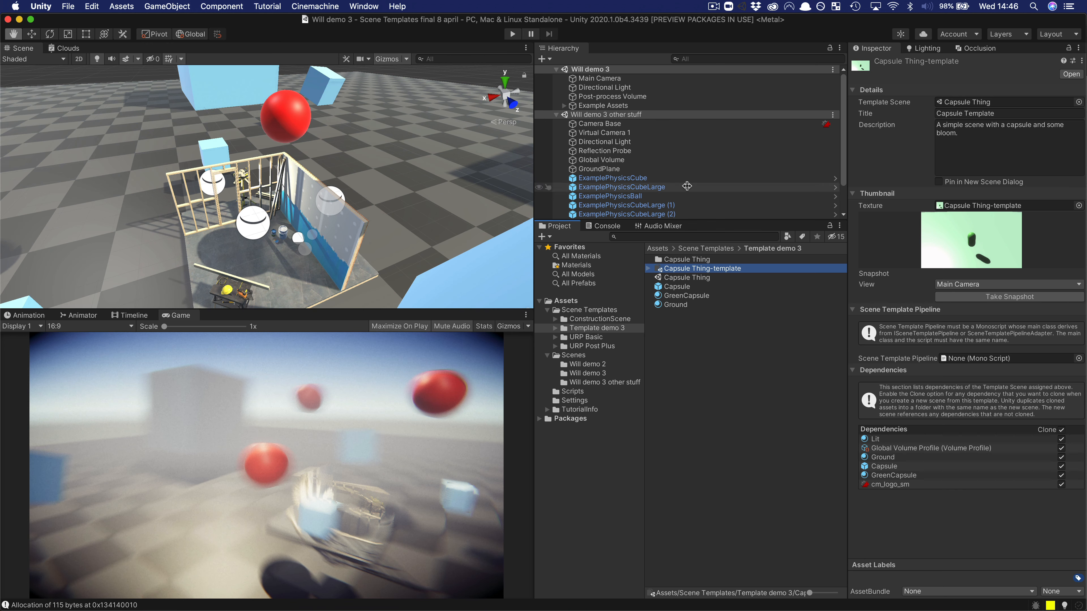
Delete the Main Camera and the Post-process Volume from the Will demo 3 scene
scroll(667, 163, down, 2)
scroll(683, 160, up, 2)
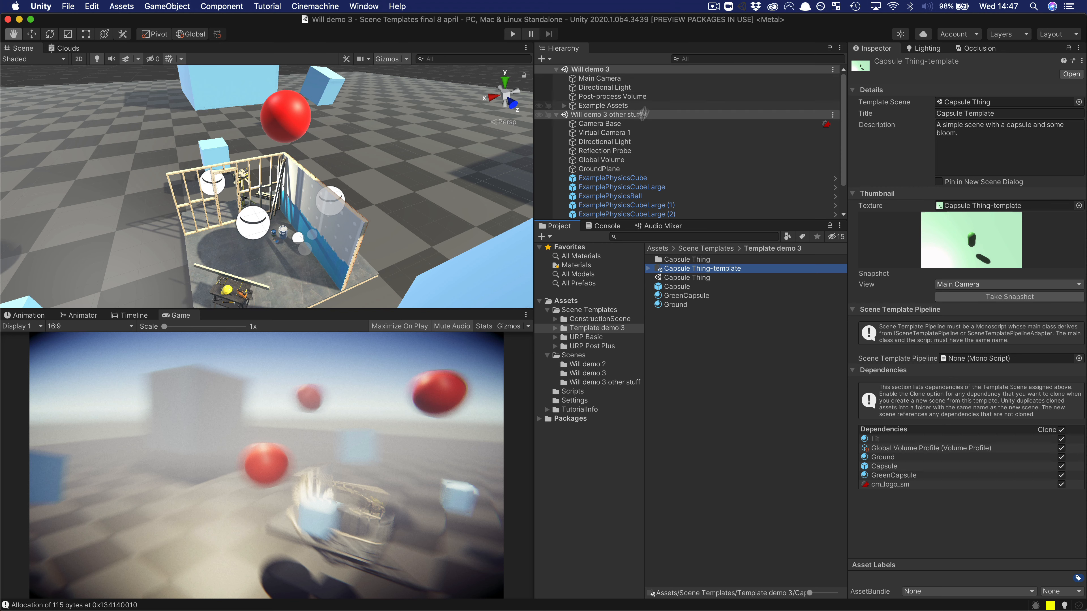
click(626, 80)
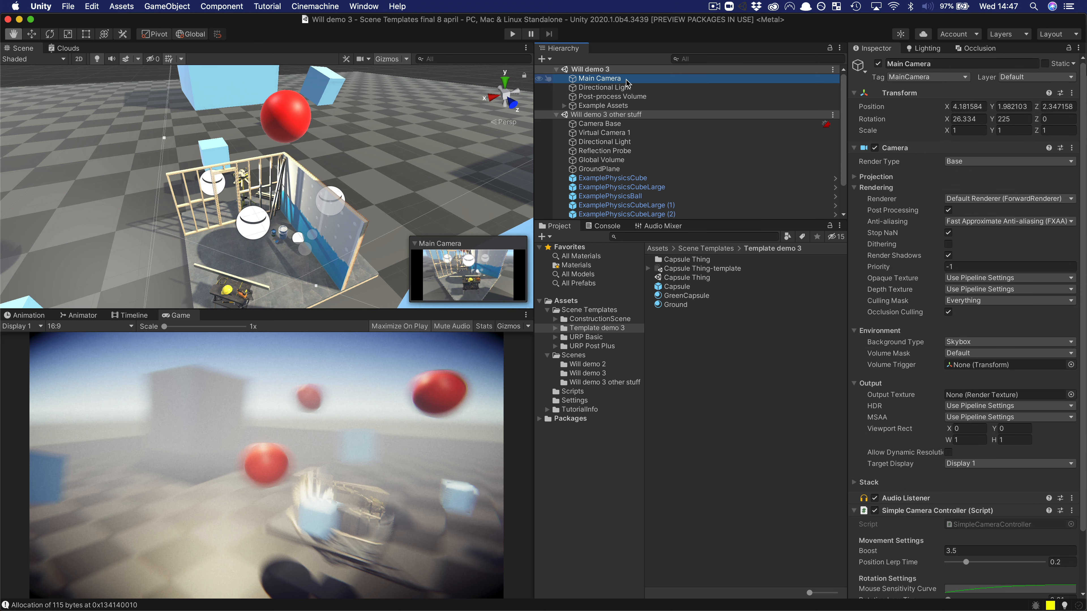
key(super+BackSpace)
click(638, 89)
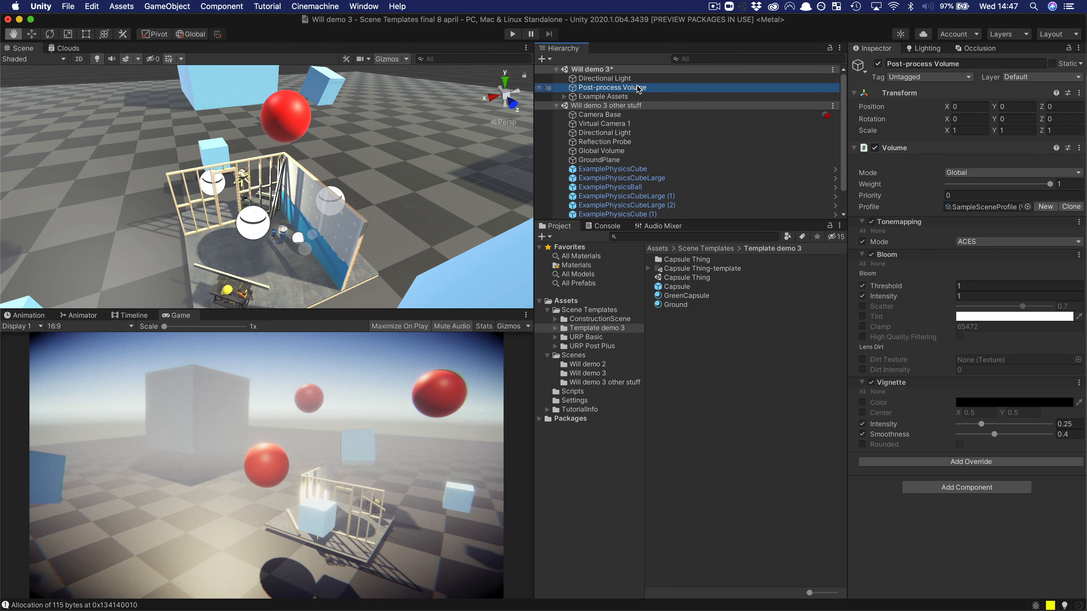
key(super+BackSpace)
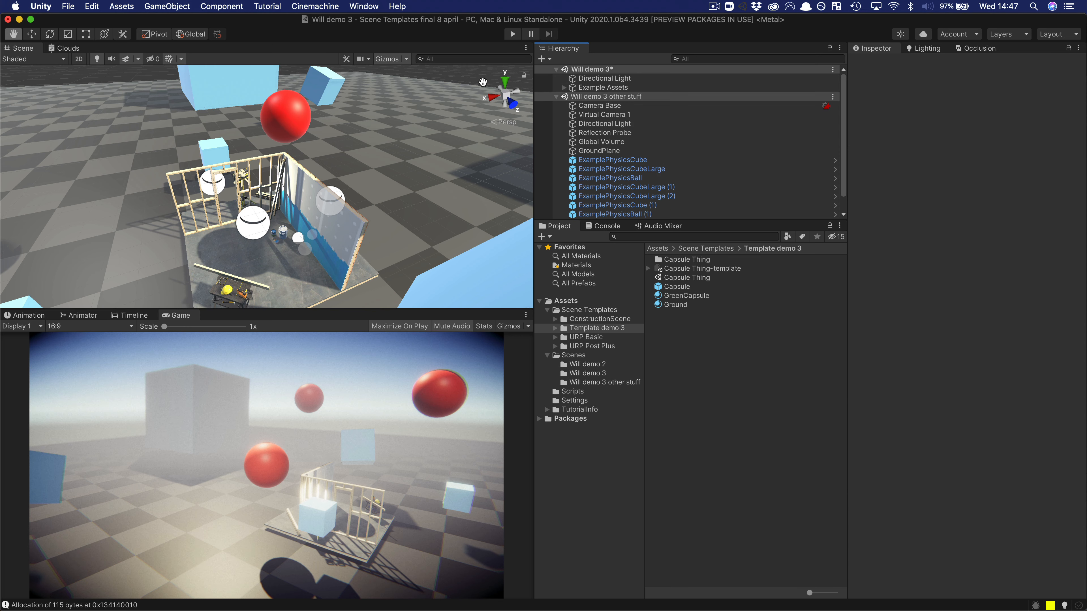
Run the combined scenes briefly in Play mode to test them, and stop playback
click(514, 34)
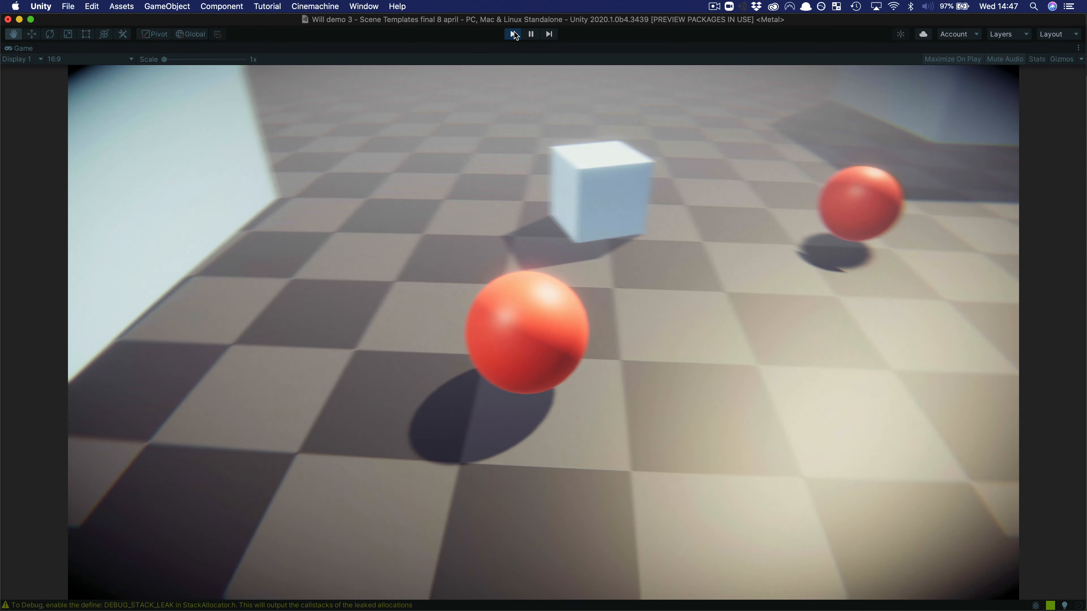
click(515, 35)
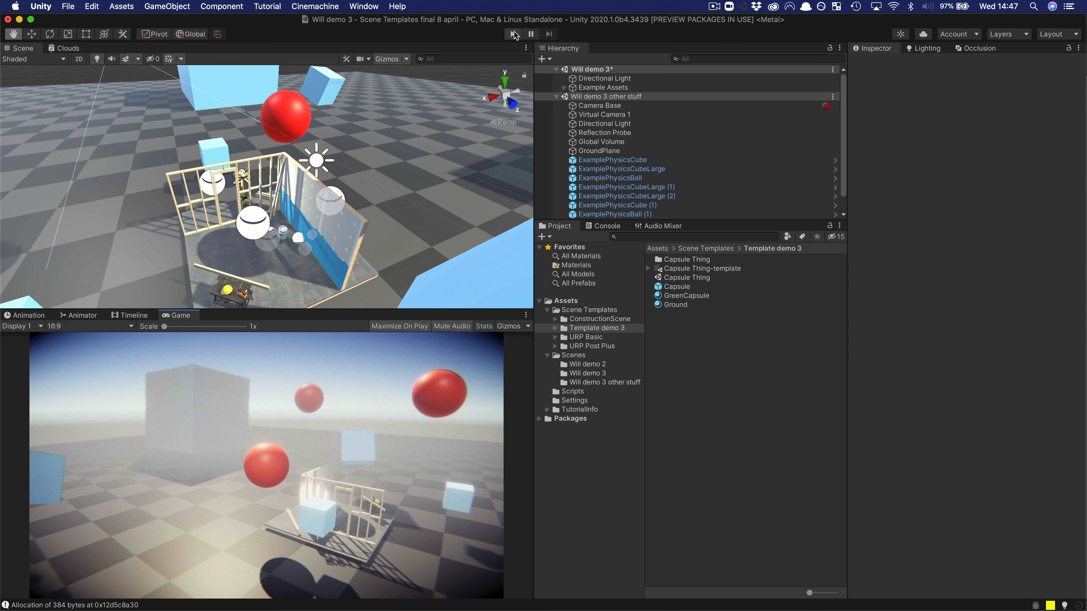